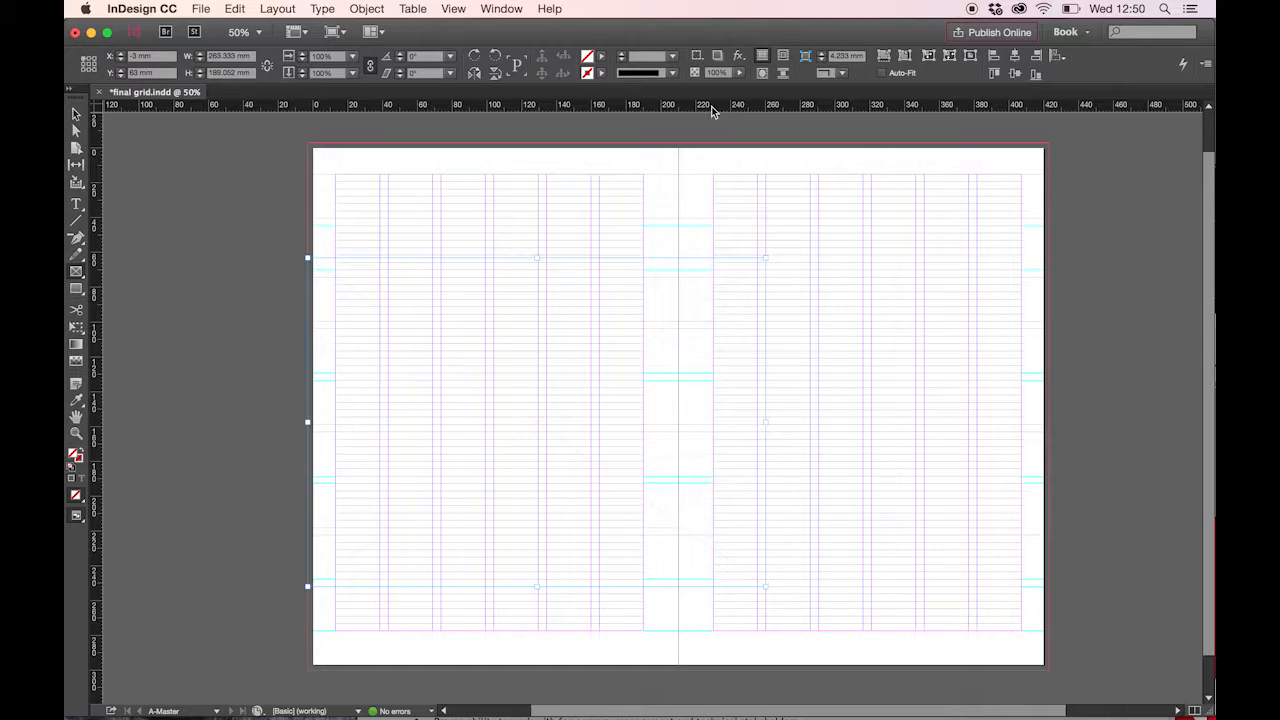
Step: Fill the large frame spanning the spread with Black
click(602, 56)
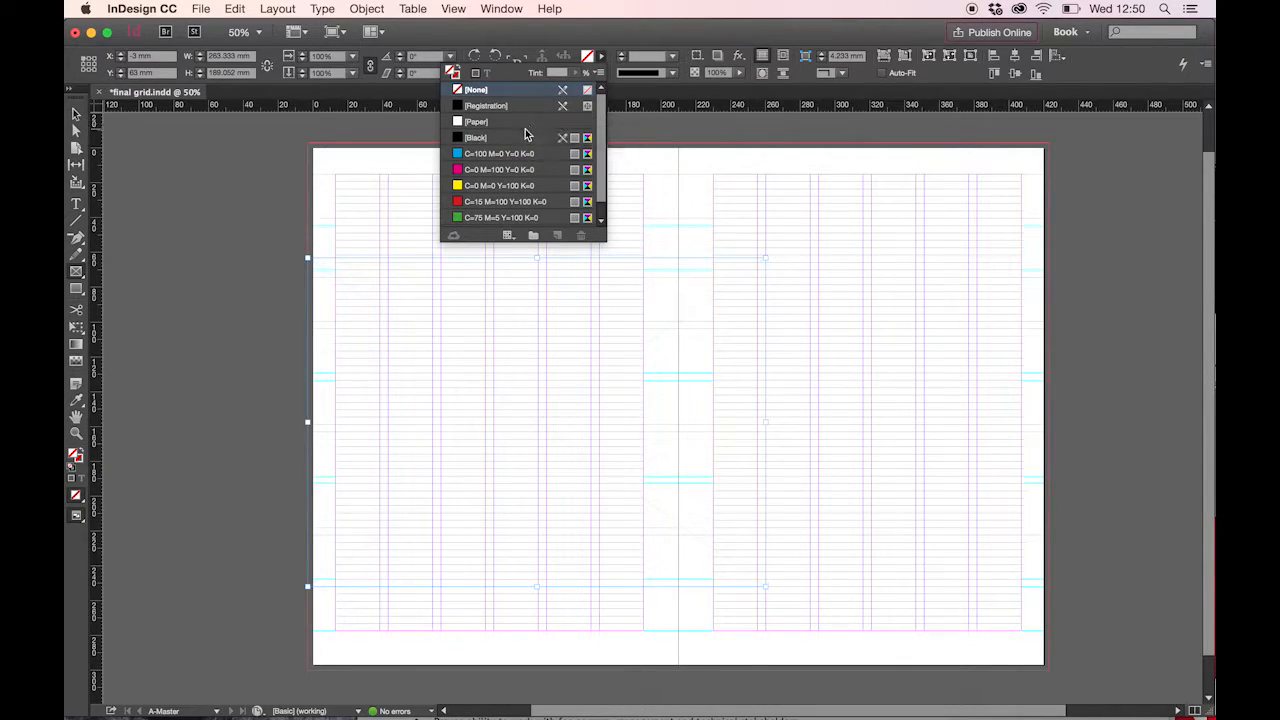
click(482, 140)
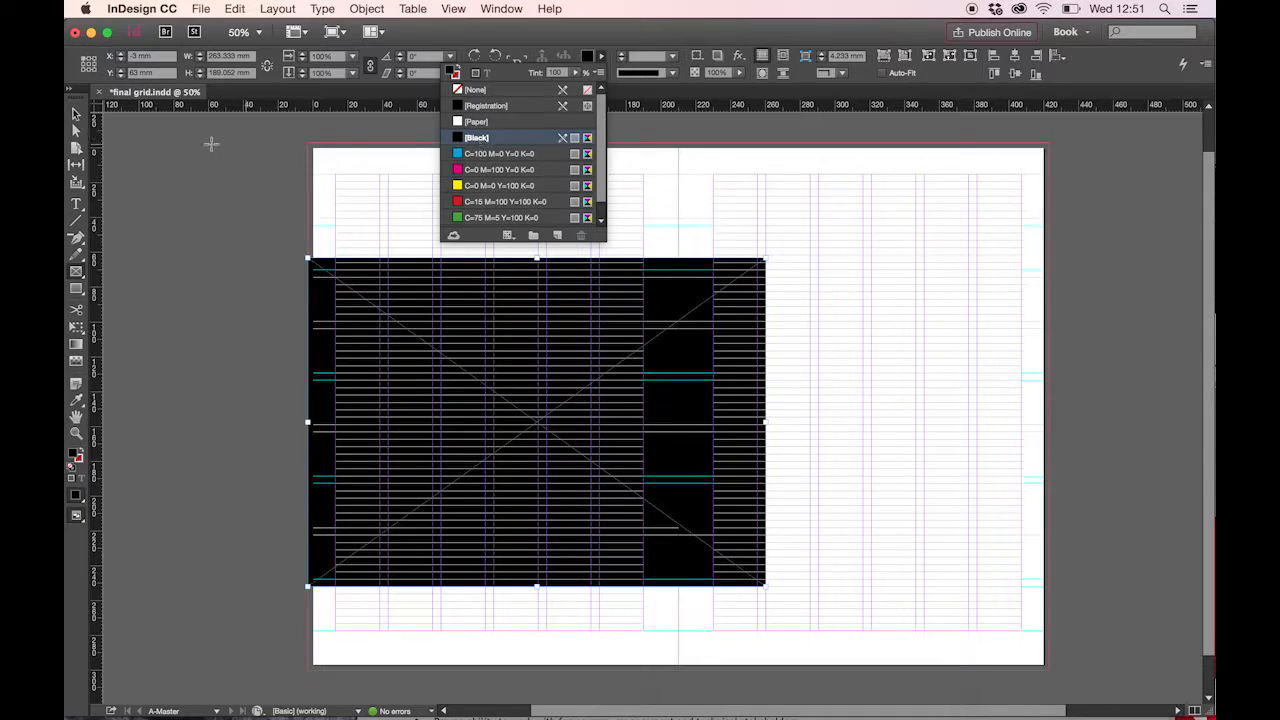
click(78, 117)
Step: Add a Black-filled rectangle frame about 64 mm by 59 mm beside the large frame, near its upper edge
click(76, 271)
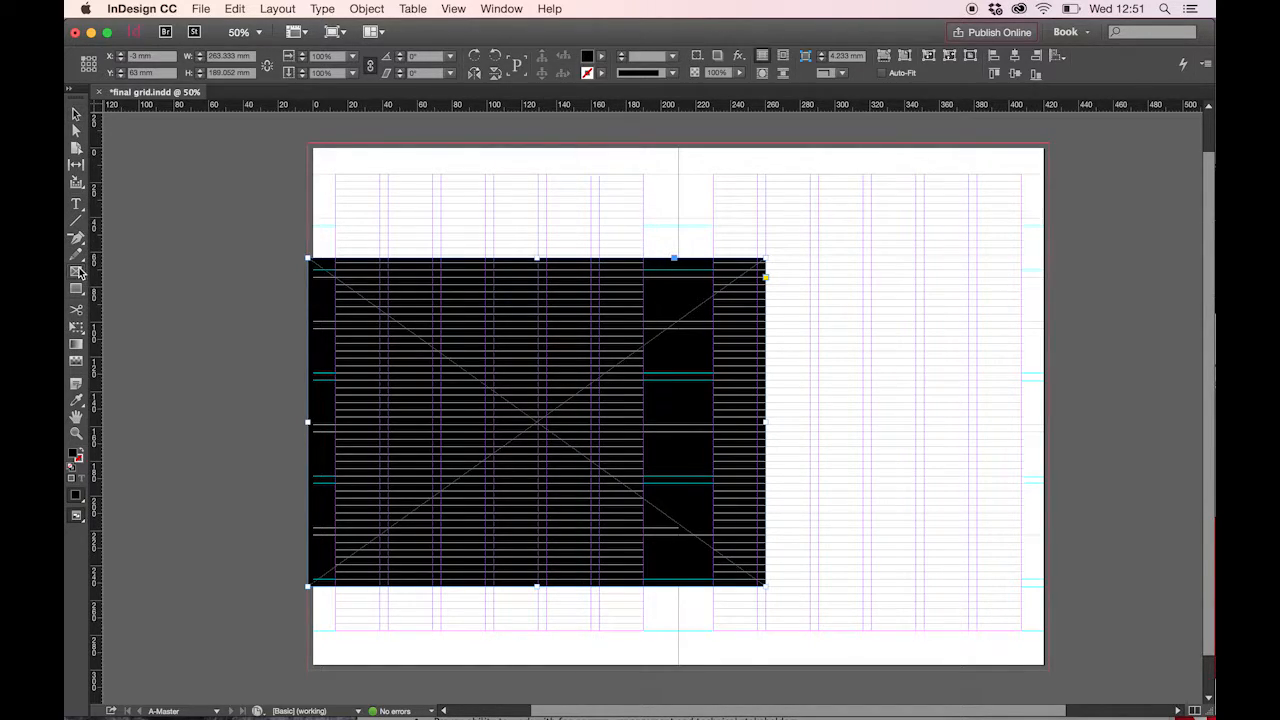
drag(782, 263, 894, 365)
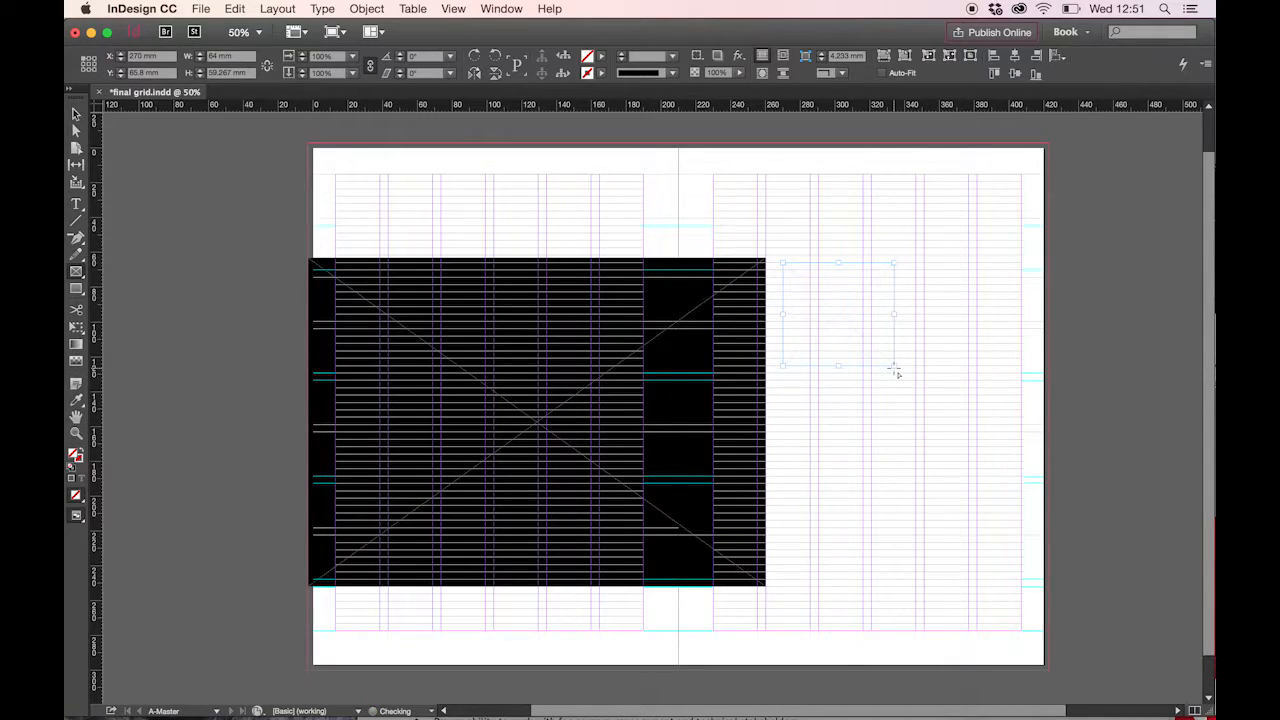
click(602, 57)
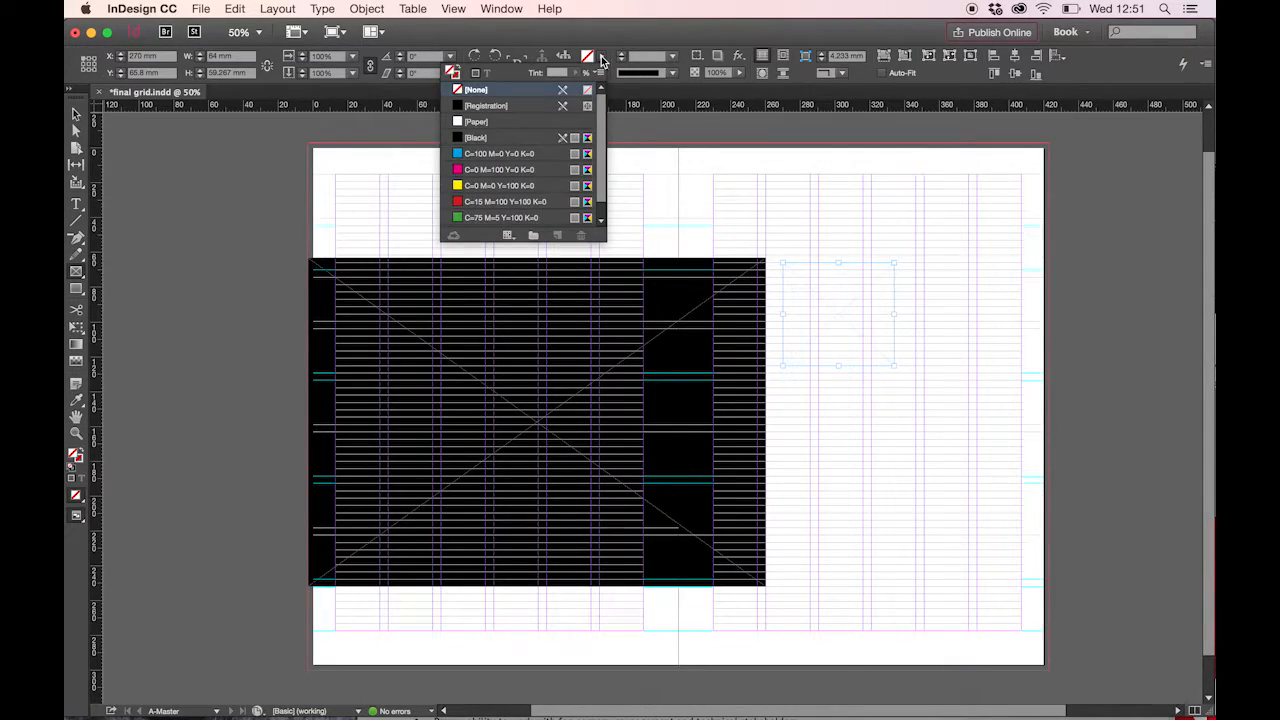
click(520, 137)
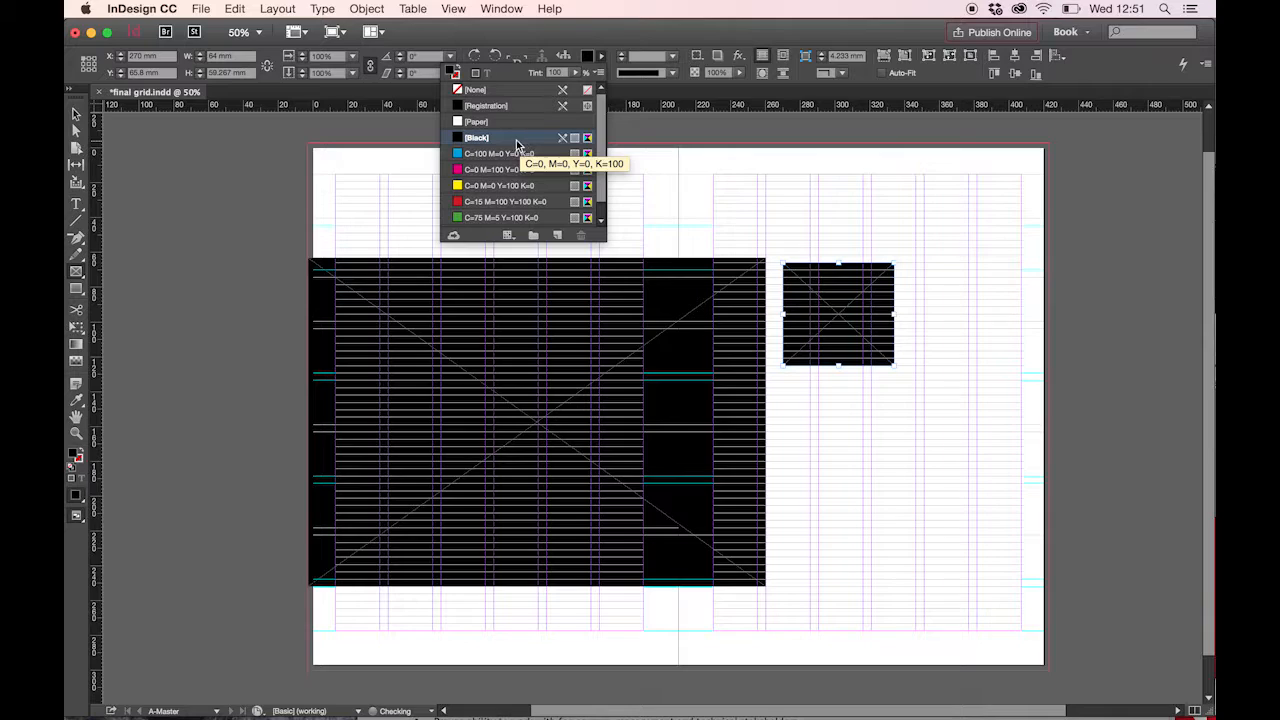
click(76, 112)
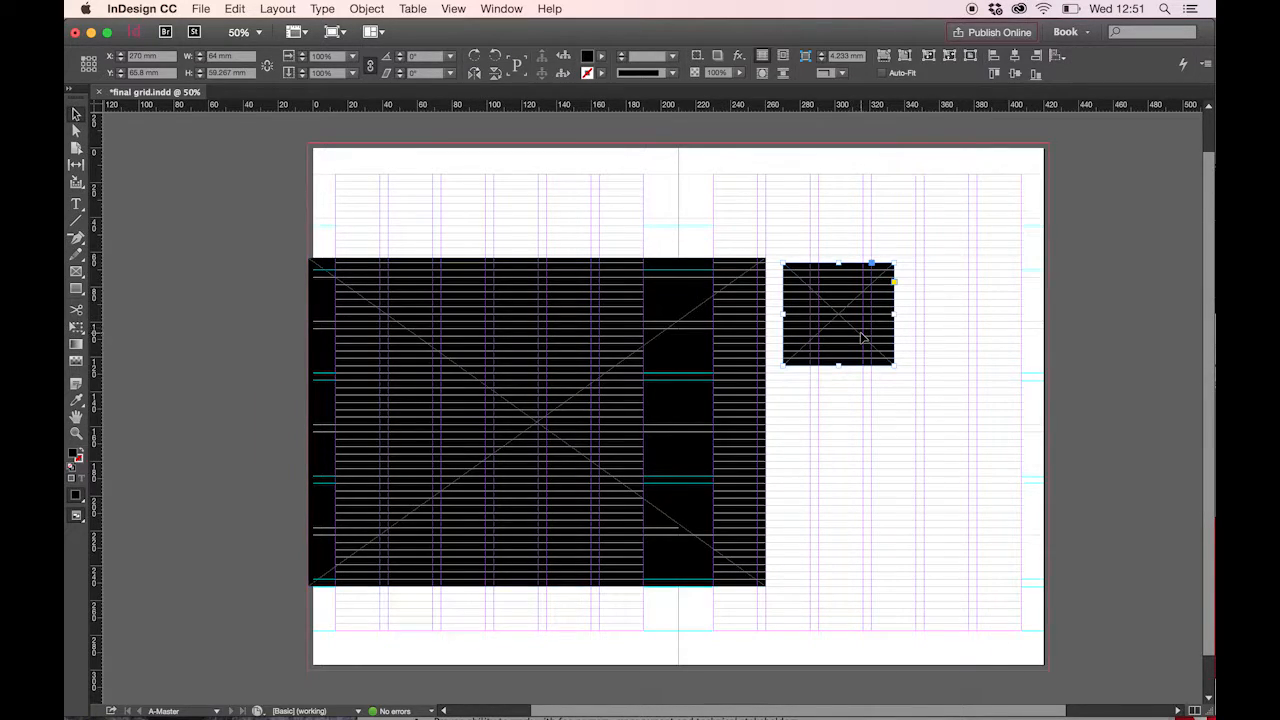
drag(847, 315, 843, 310)
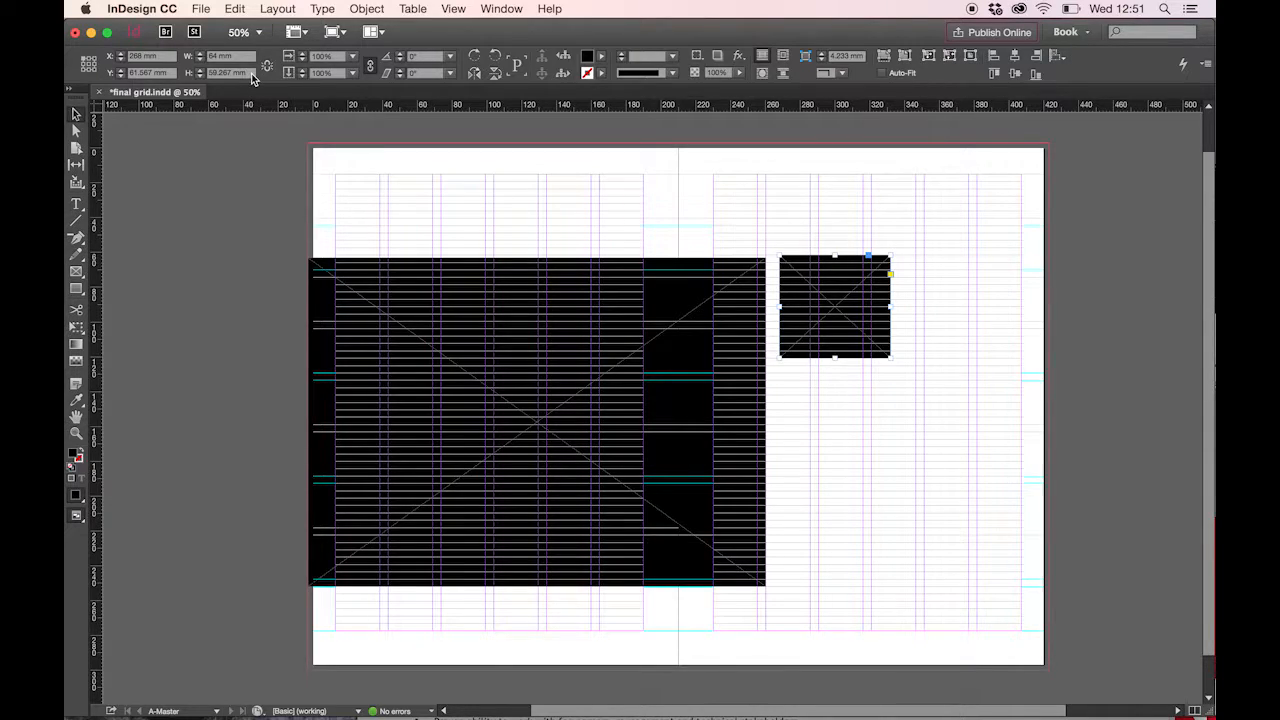
Step: Duplicate the small black frame by copy and paste, and place the copy directly beneath the original
click(240, 8)
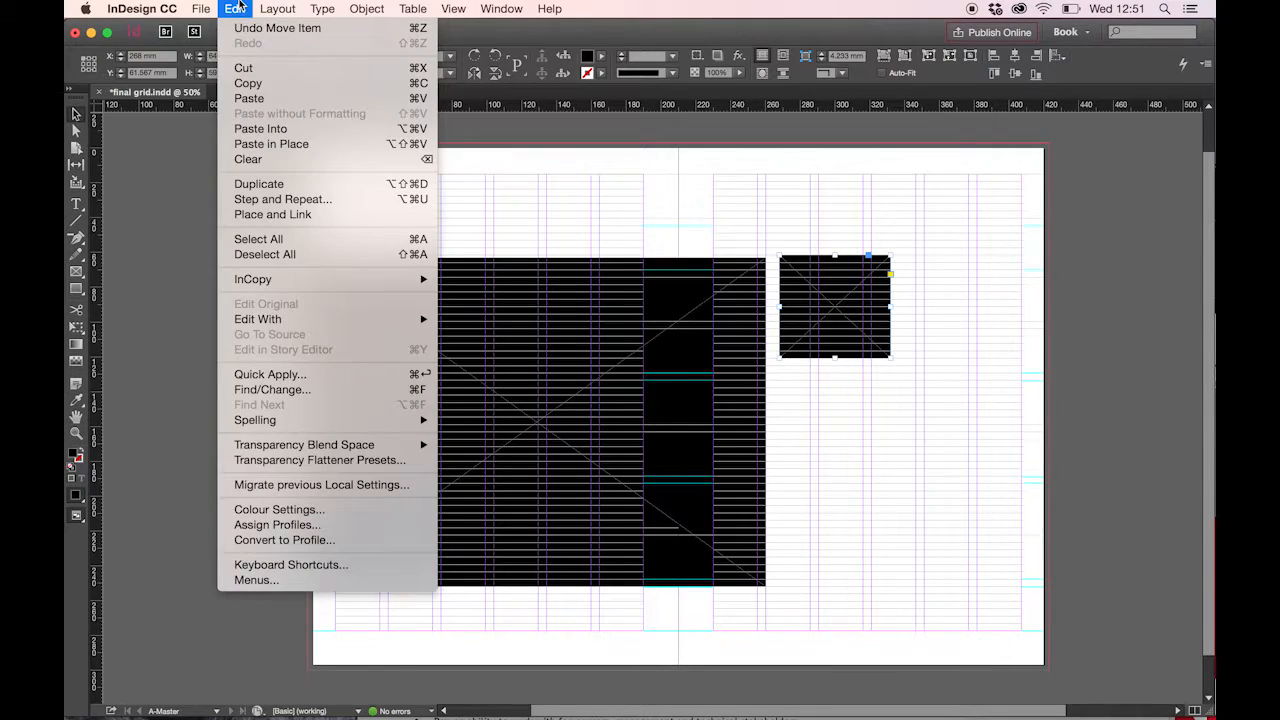
click(247, 84)
click(235, 8)
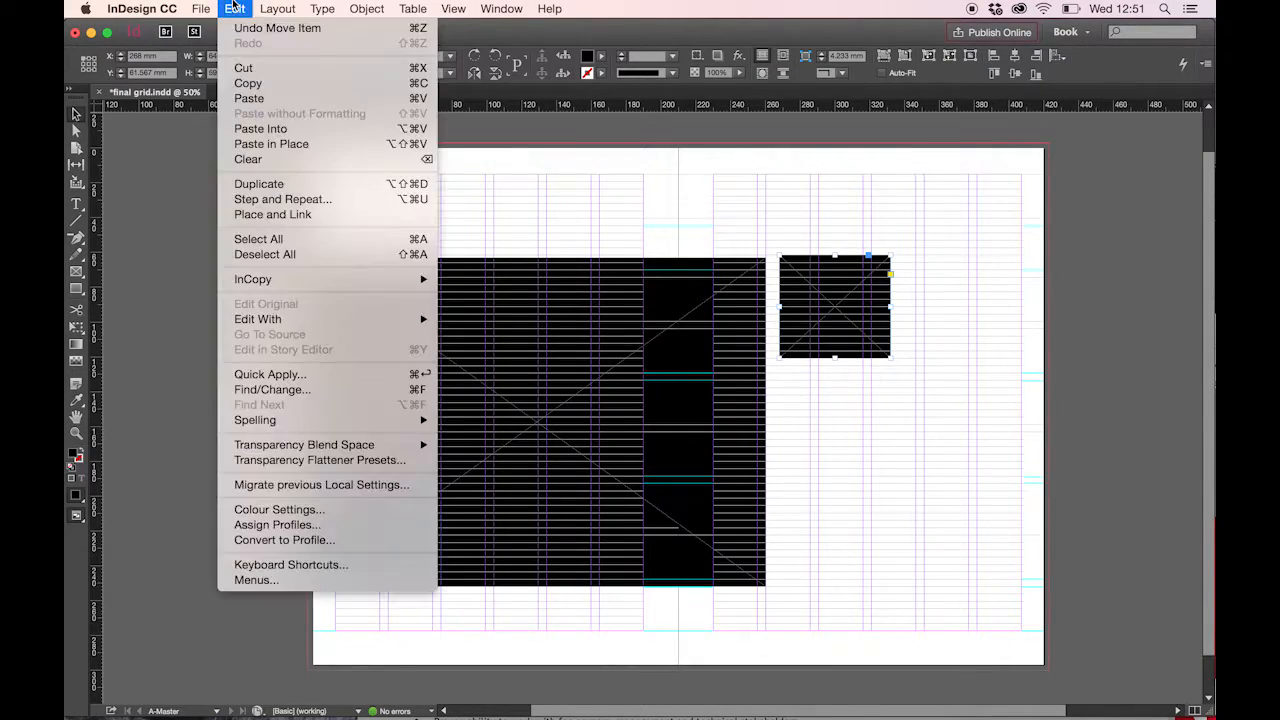
click(249, 98)
drag(845, 428, 836, 415)
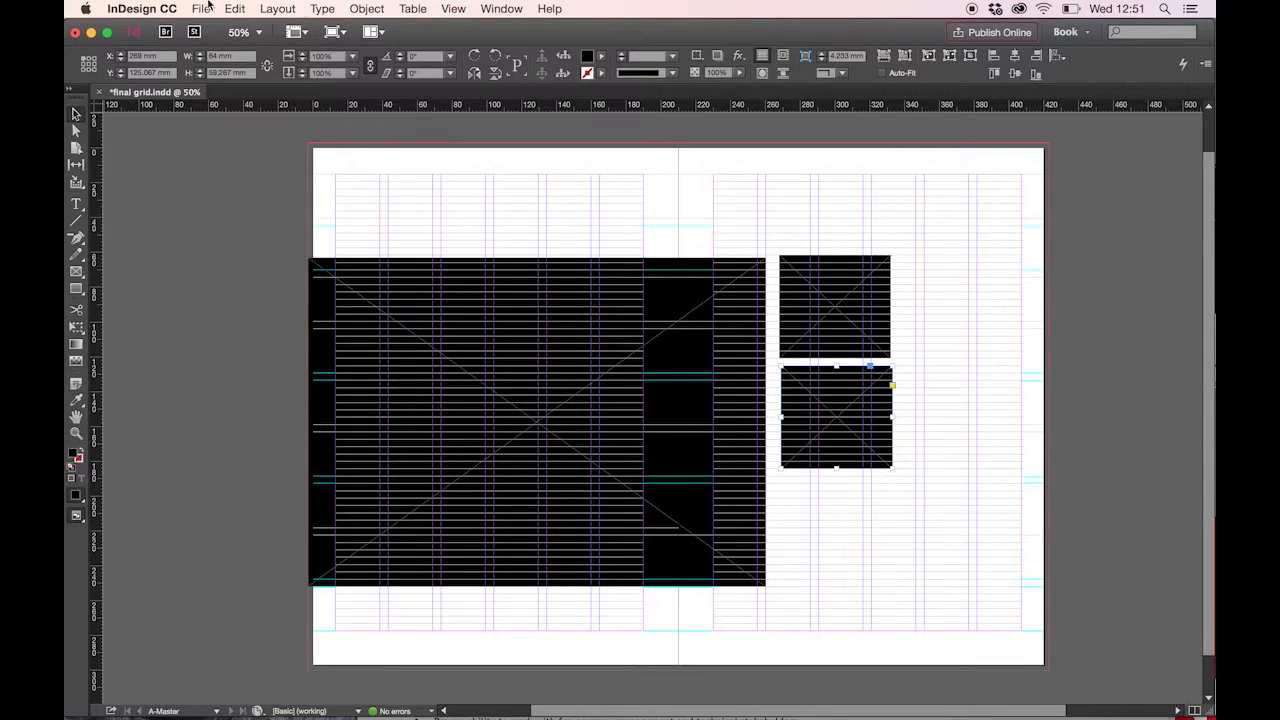
Step: Paste another copy of the small frame and place it beneath the second one, completing a column of three
click(234, 8)
click(247, 83)
click(234, 8)
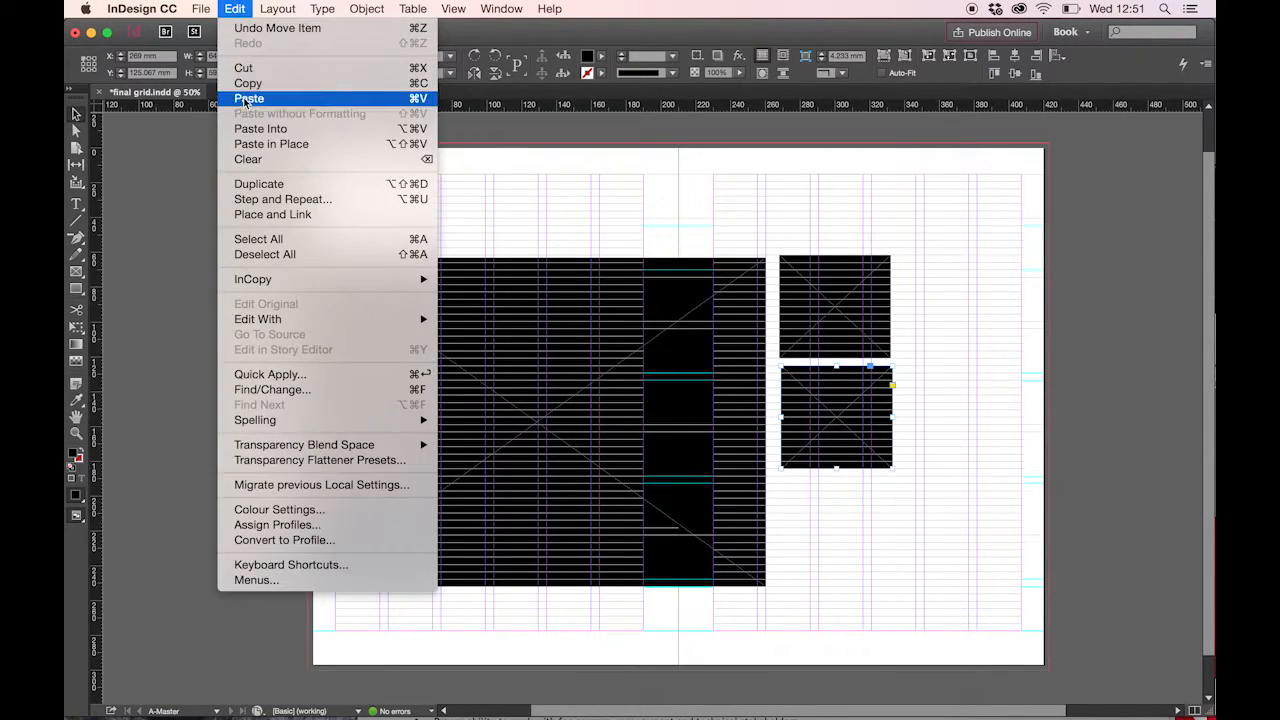
click(247, 99)
drag(657, 390, 822, 492)
Step: Draw a text frame about 78 mm by 186 mm beside the three small frames and place the file alicetxt in it
click(76, 204)
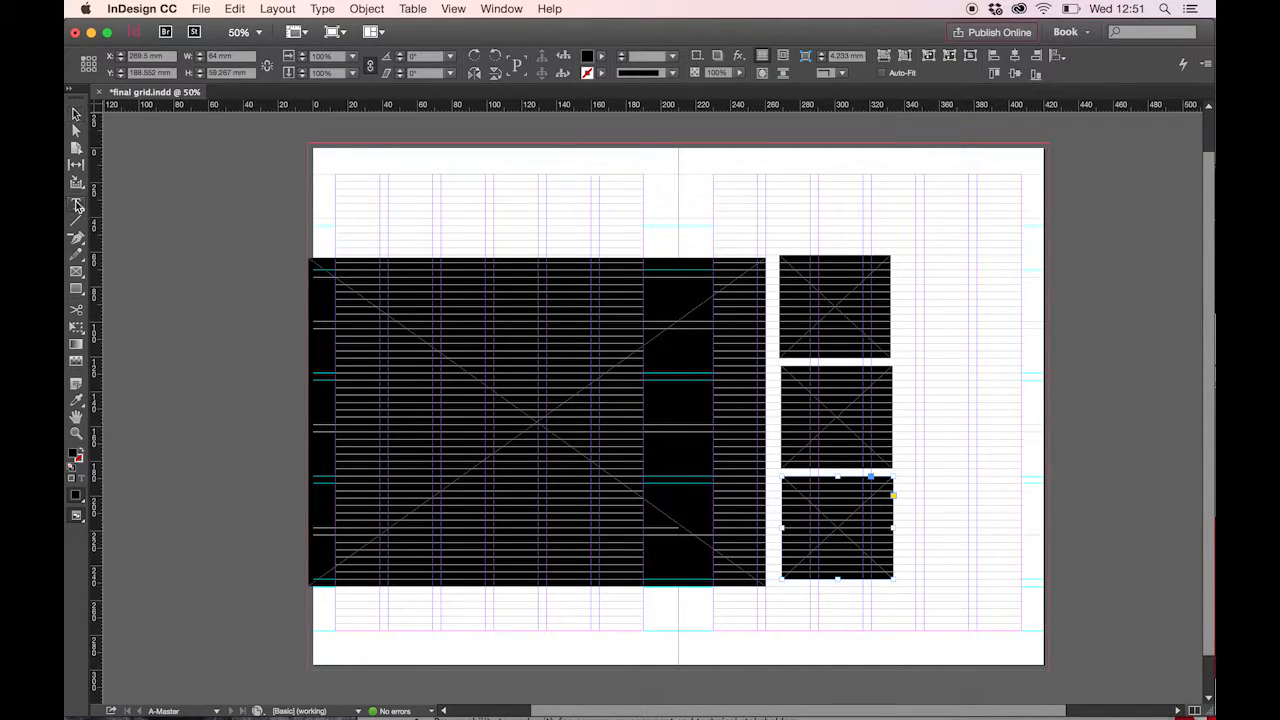
drag(901, 257, 1037, 577)
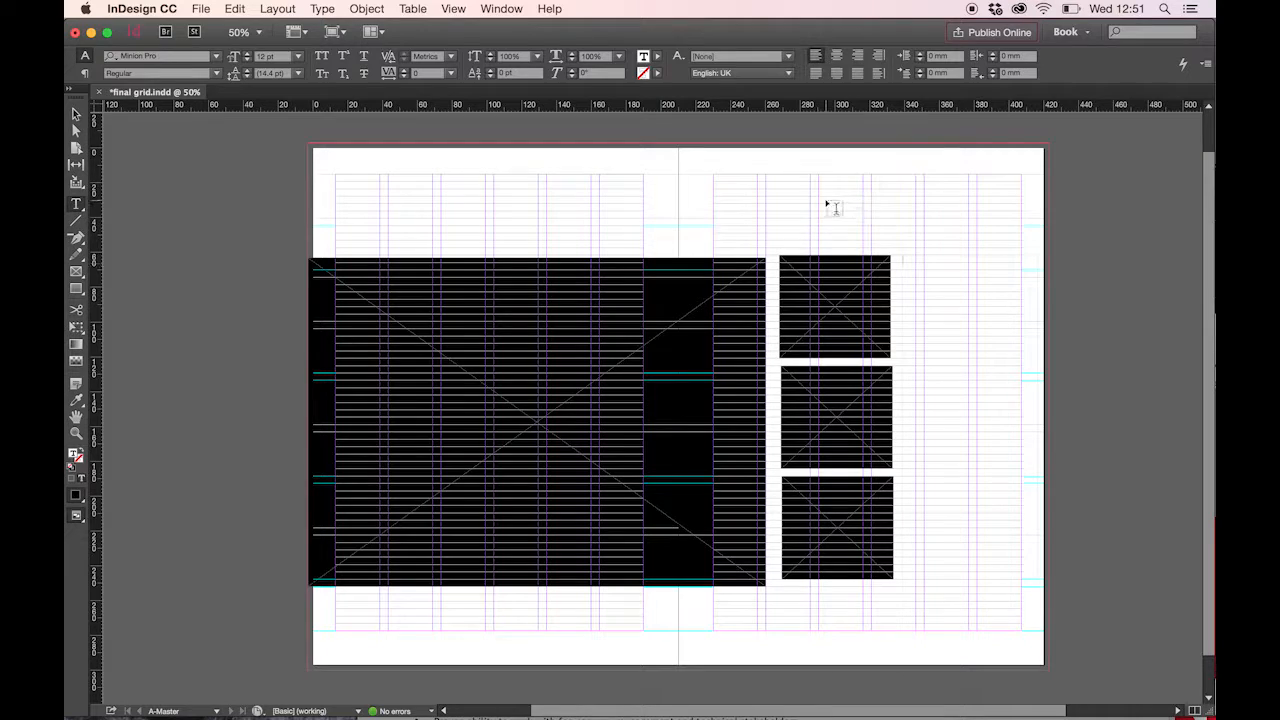
click(201, 8)
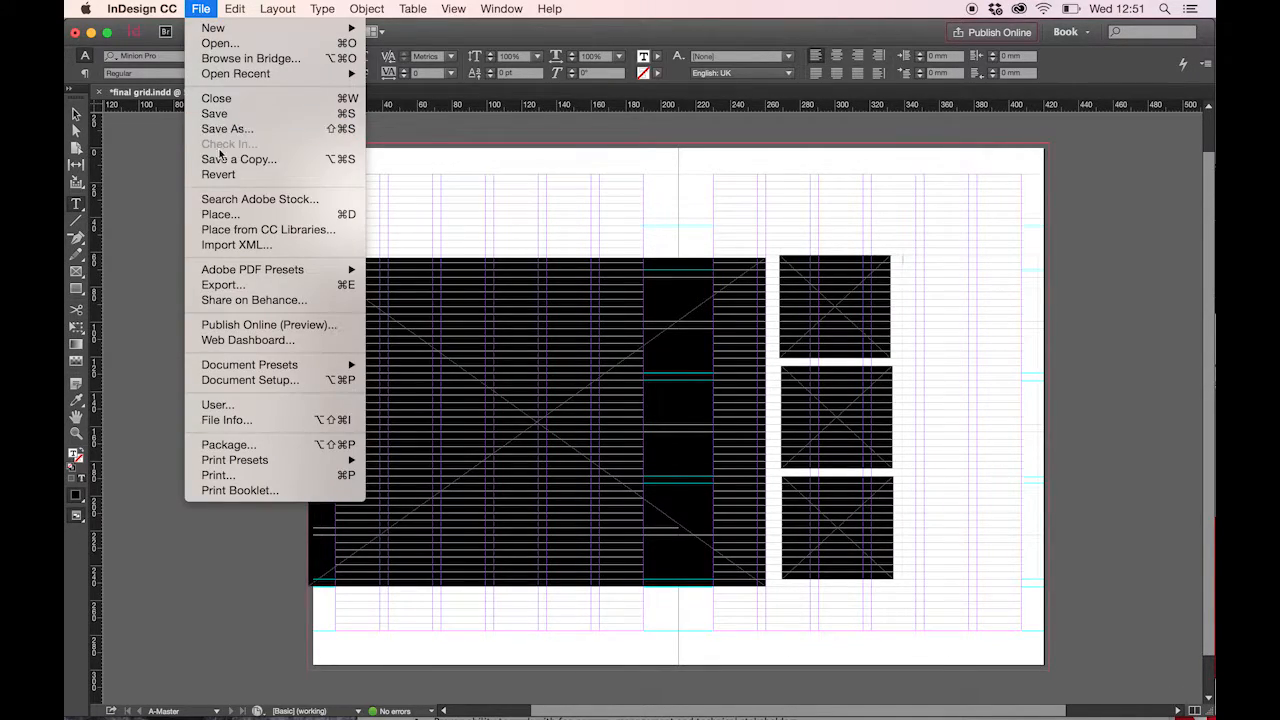
click(228, 213)
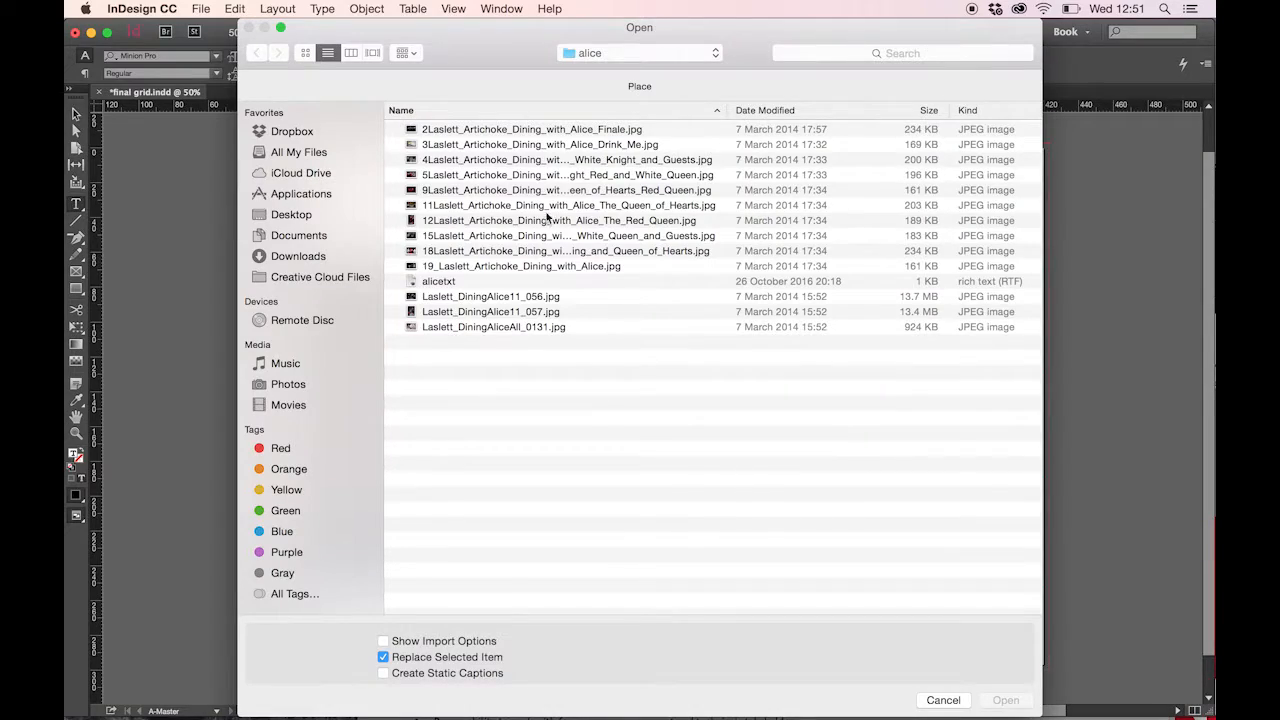
click(415, 284)
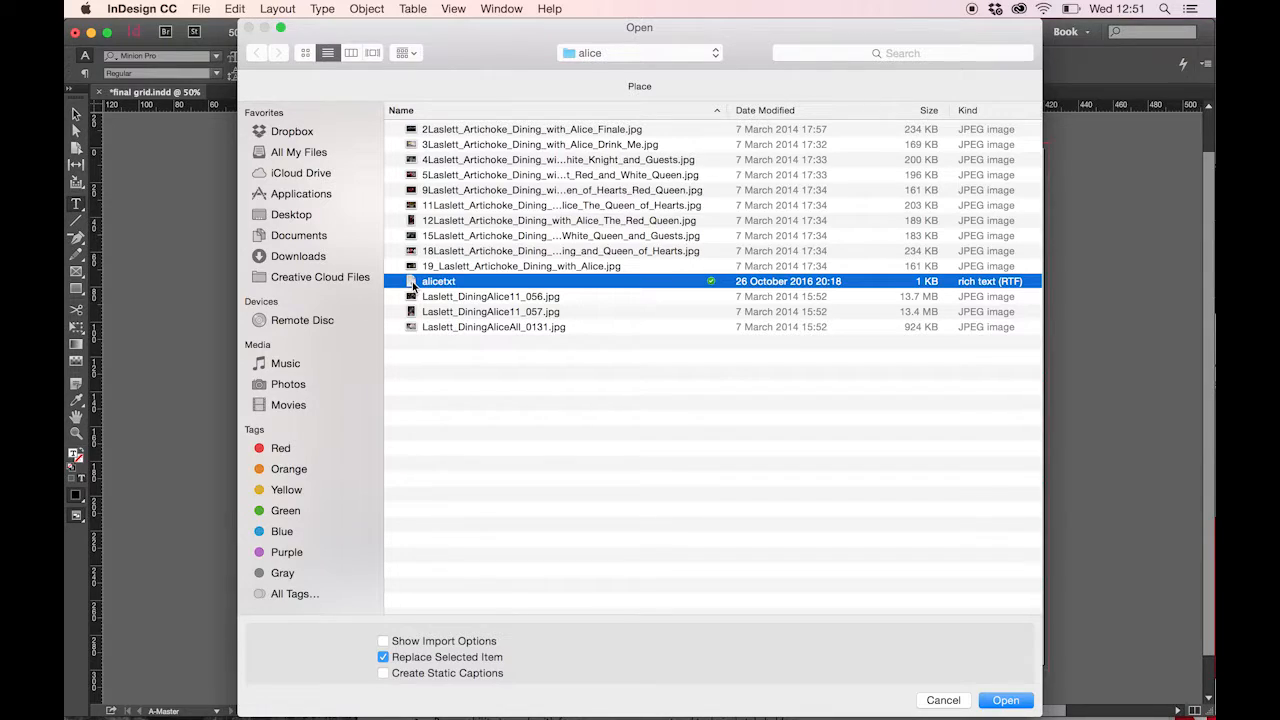
click(1005, 700)
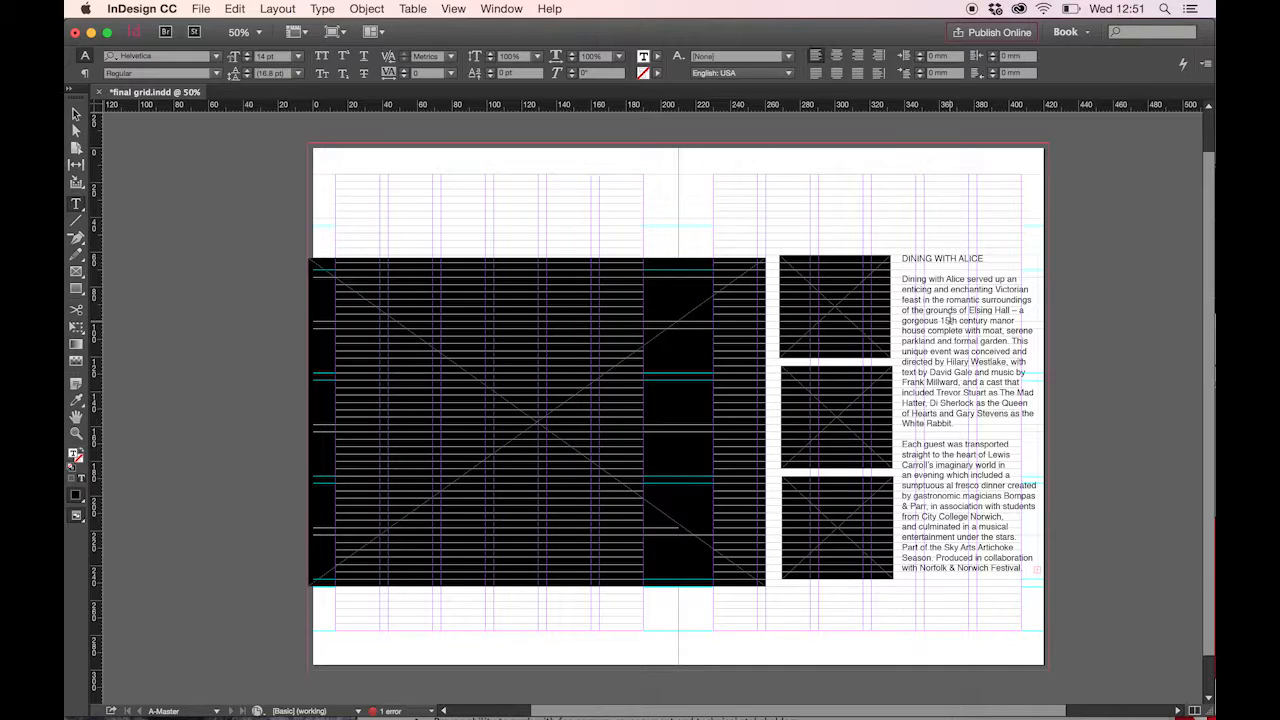
Step: Set all of the placed text in the FS Me font with the Light style
double_click(926, 289)
key(super+a)
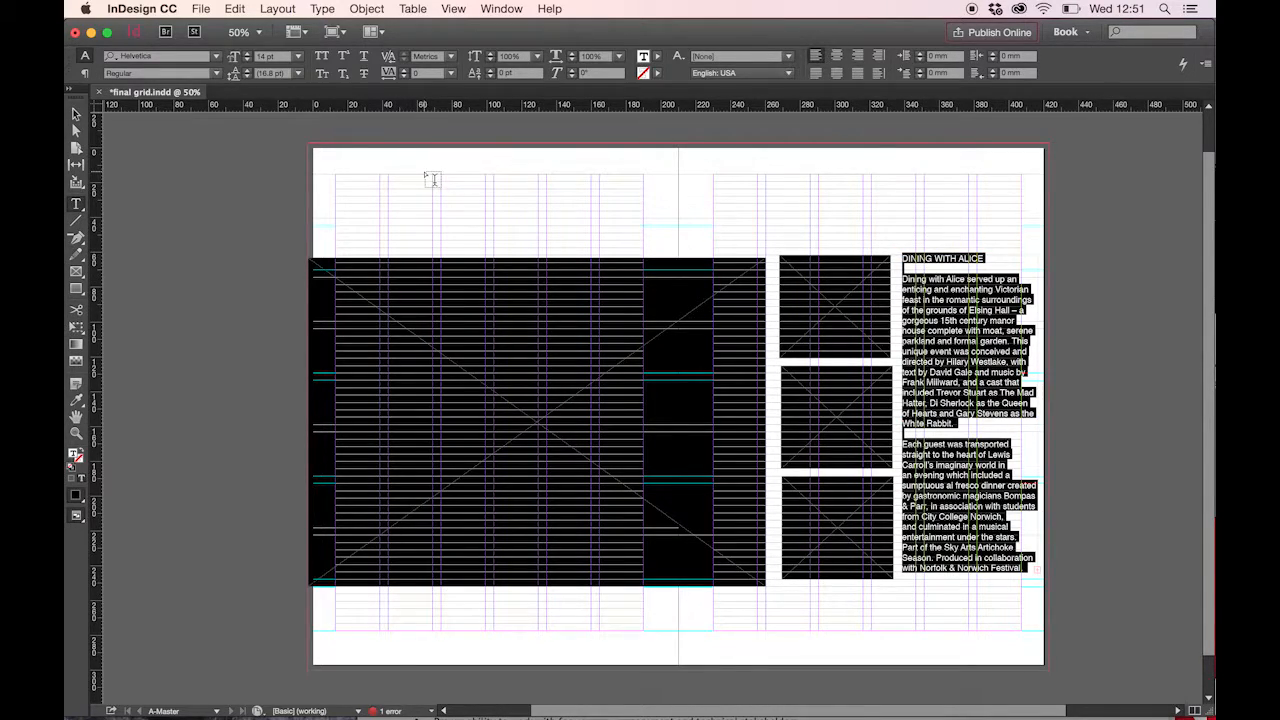
click(144, 54)
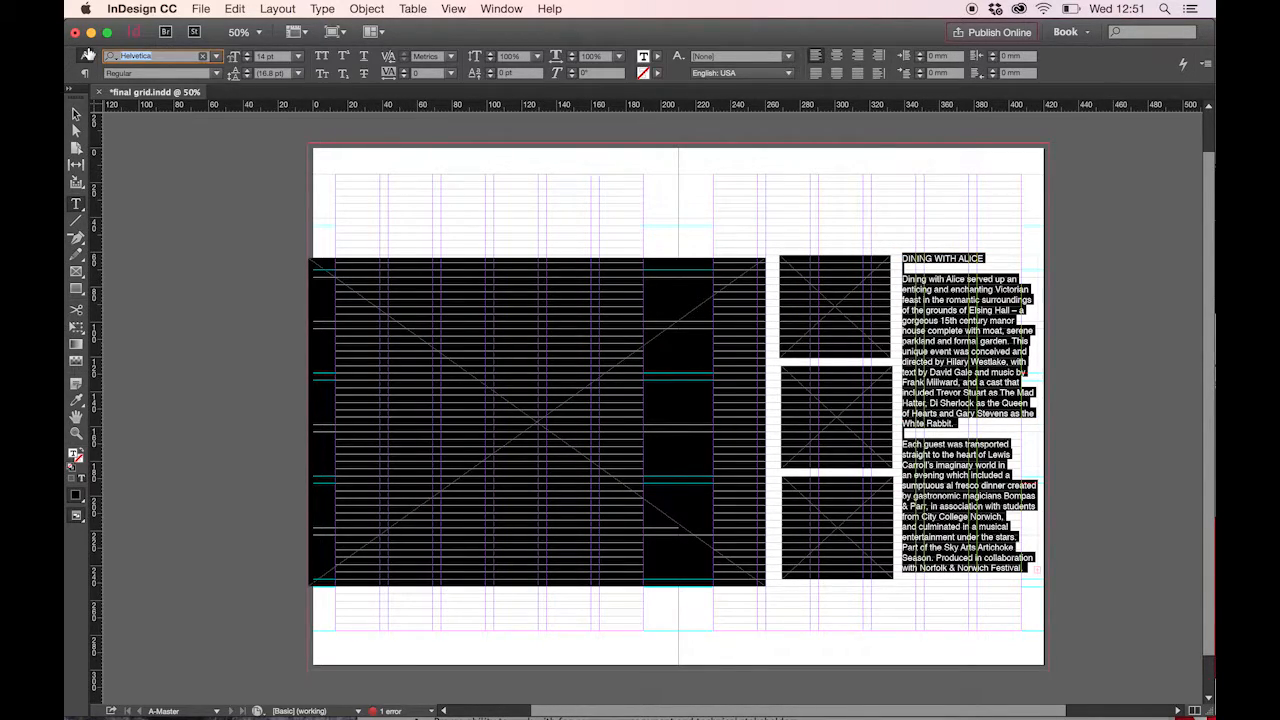
text(fs me)
key(Return)
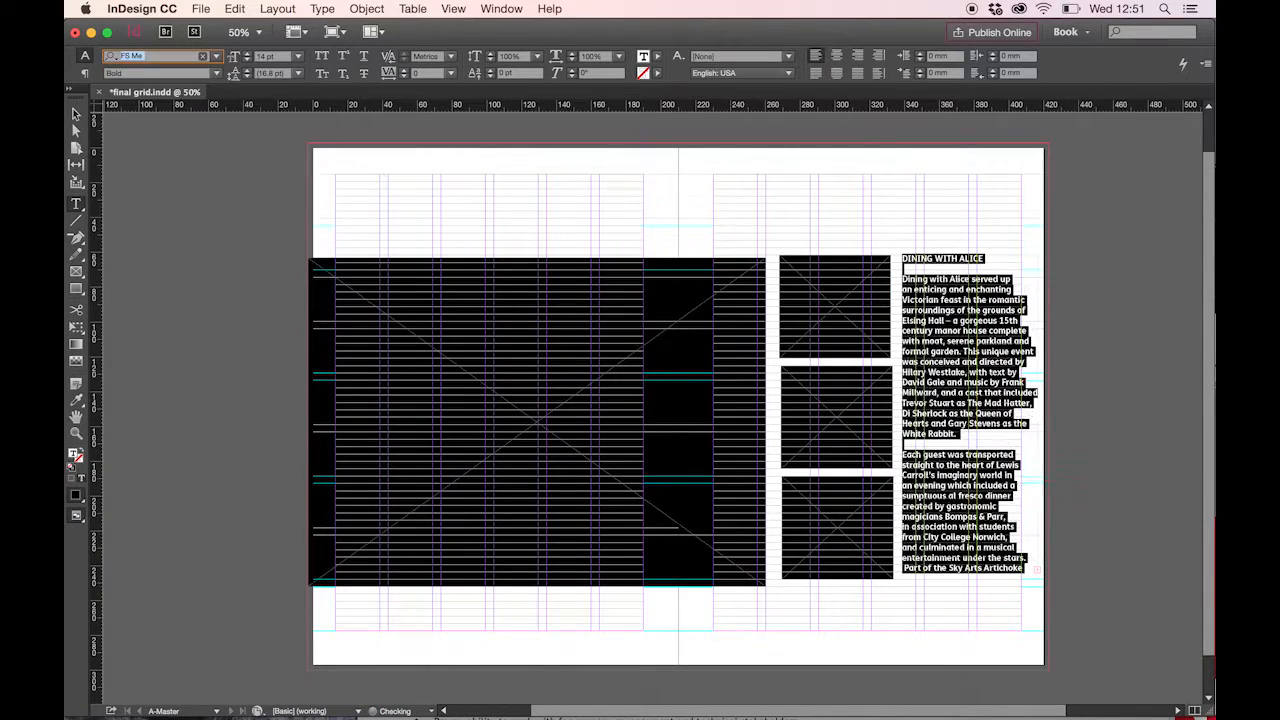
click(216, 75)
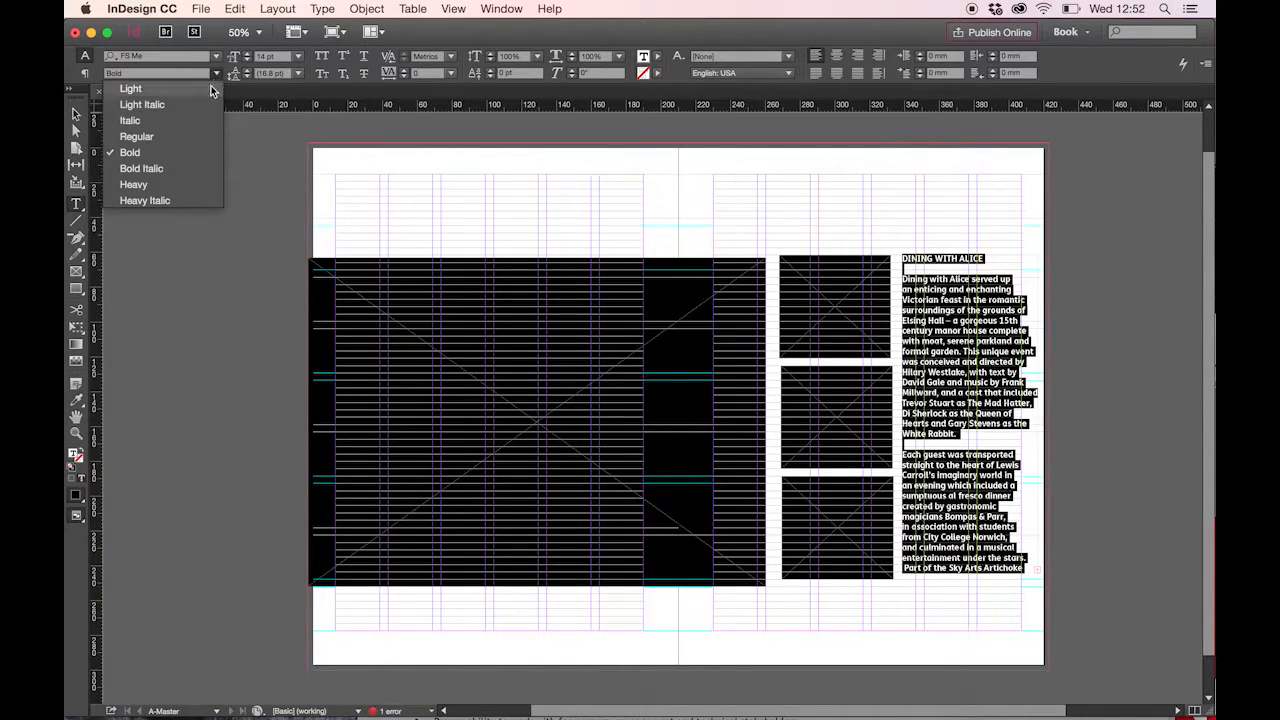
click(212, 88)
Step: Set the placed text to 10 pt size with 12 pt leading
click(262, 57)
text(10)
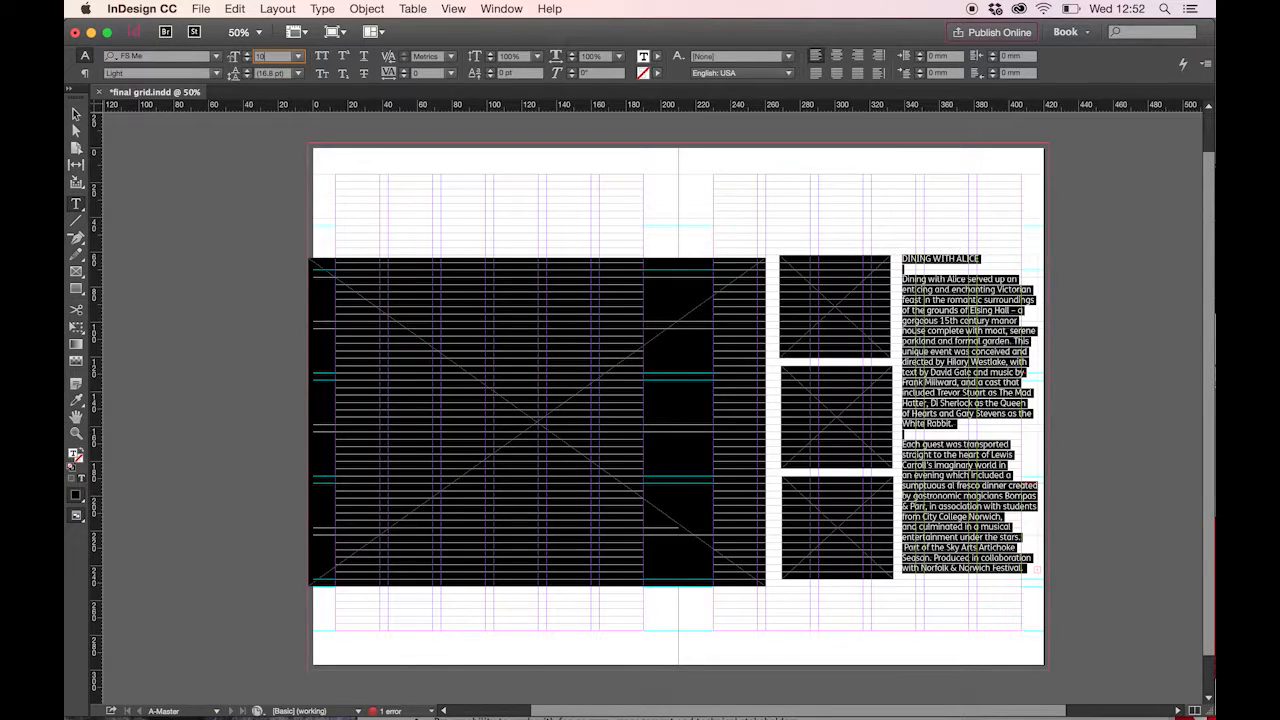
key(Tab)
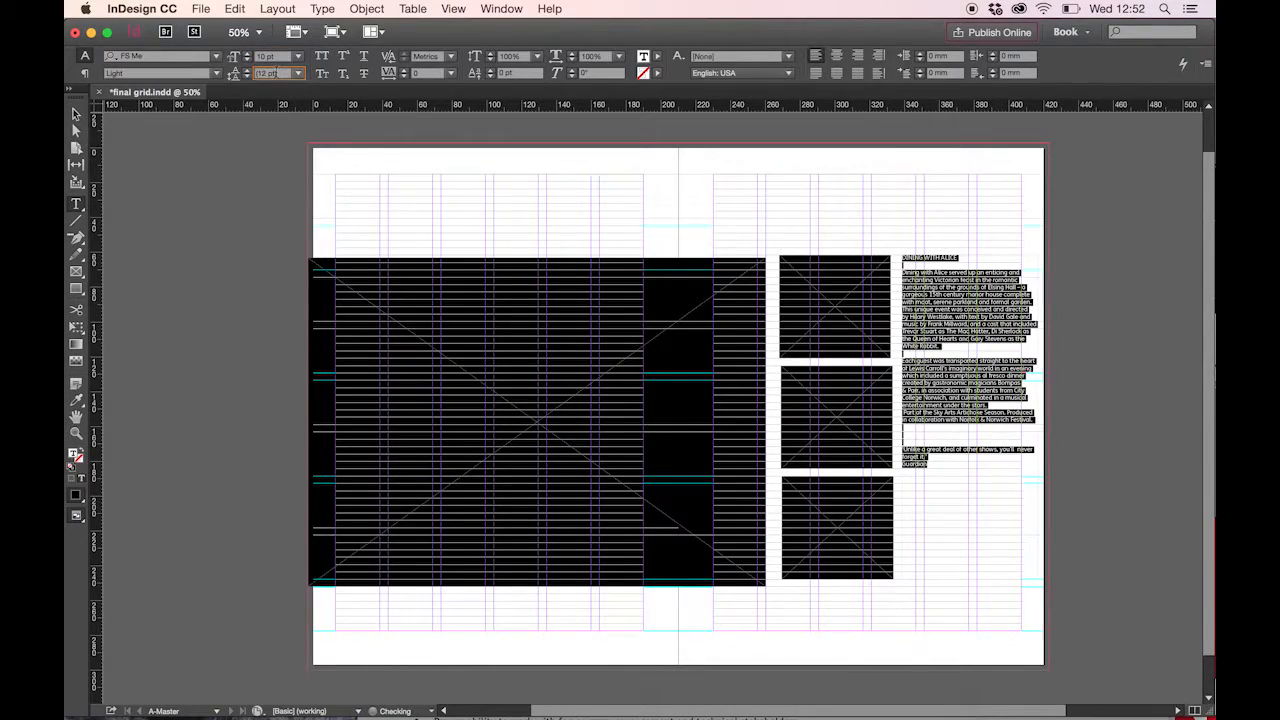
text(12)
click(281, 57)
click(931, 354)
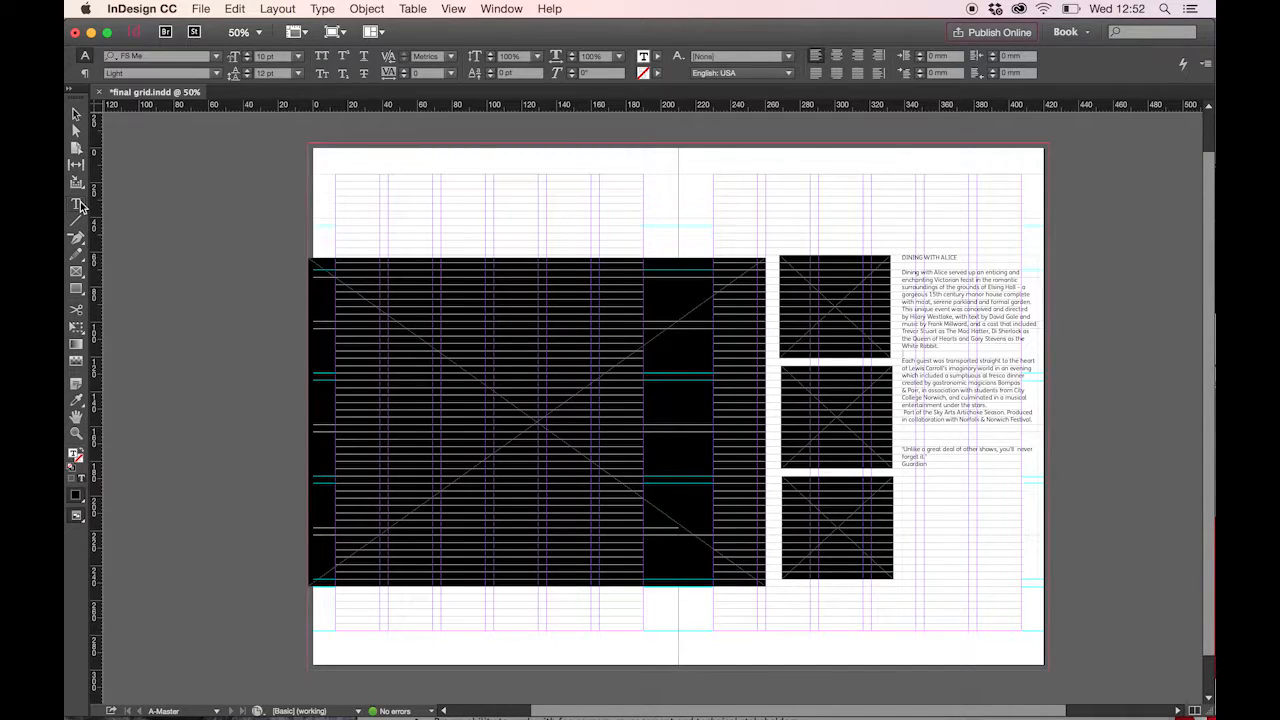
Step: Move the closing Guardian quote out of the body text into a new text frame above the small black frames
key(t)
drag(701, 161, 820, 231)
drag(930, 464, 894, 446)
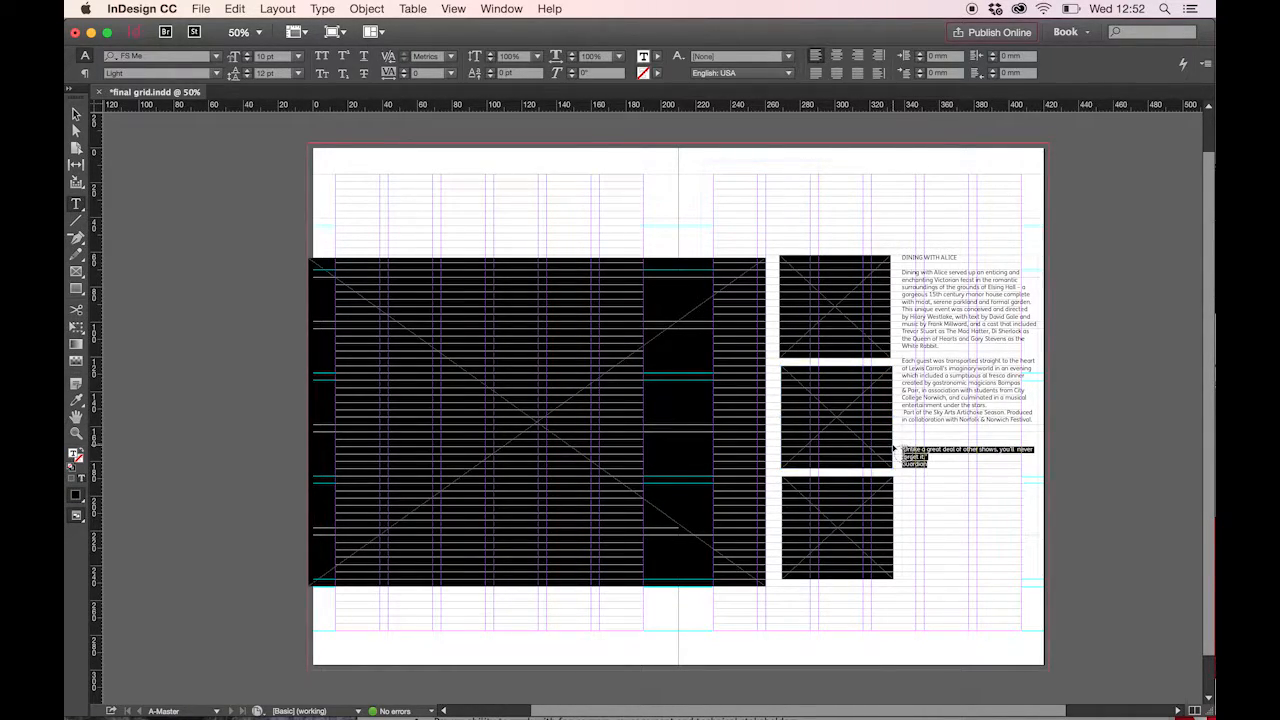
key(ctrl+c)
click(726, 185)
key(ctrl+v)
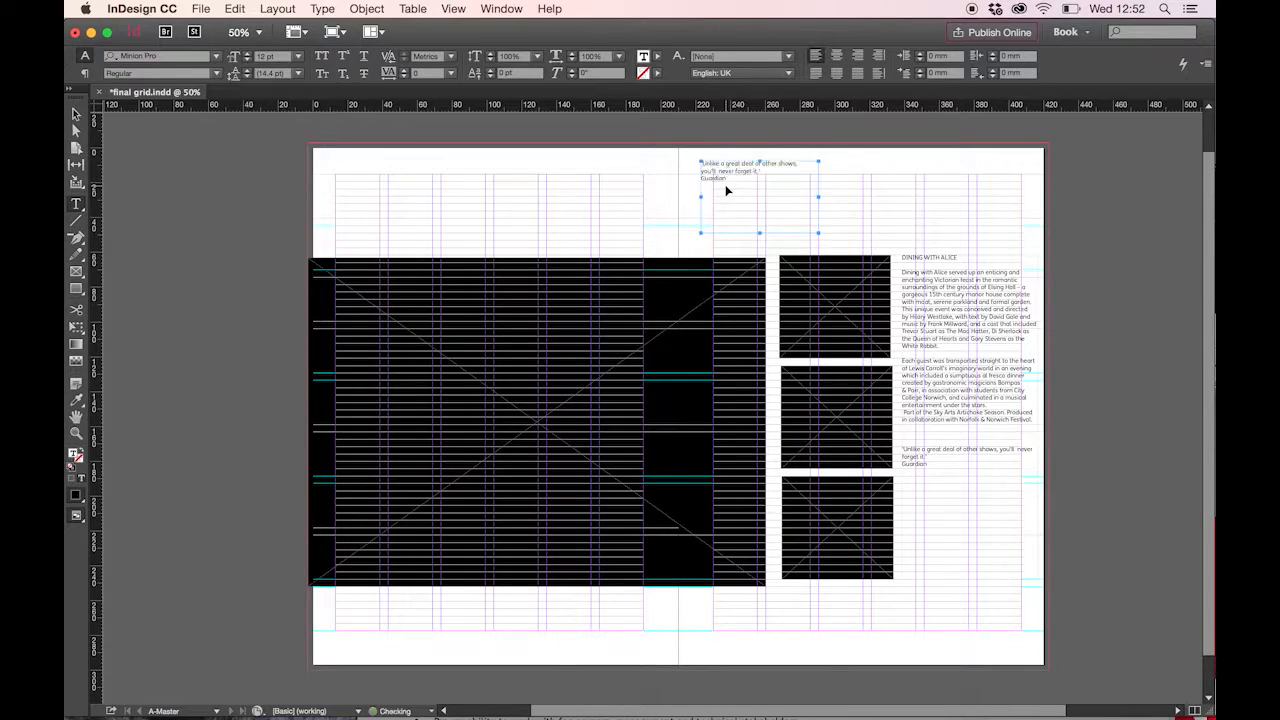
drag(952, 466, 903, 437)
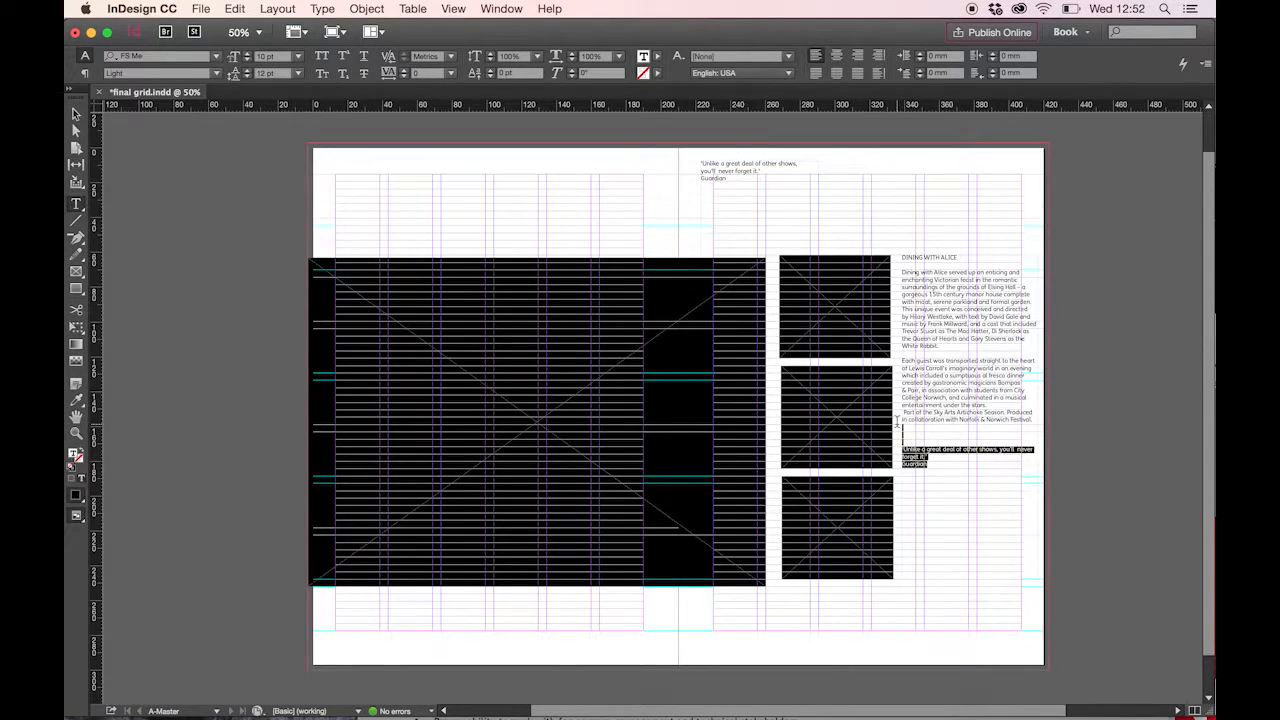
key(BackSpace)
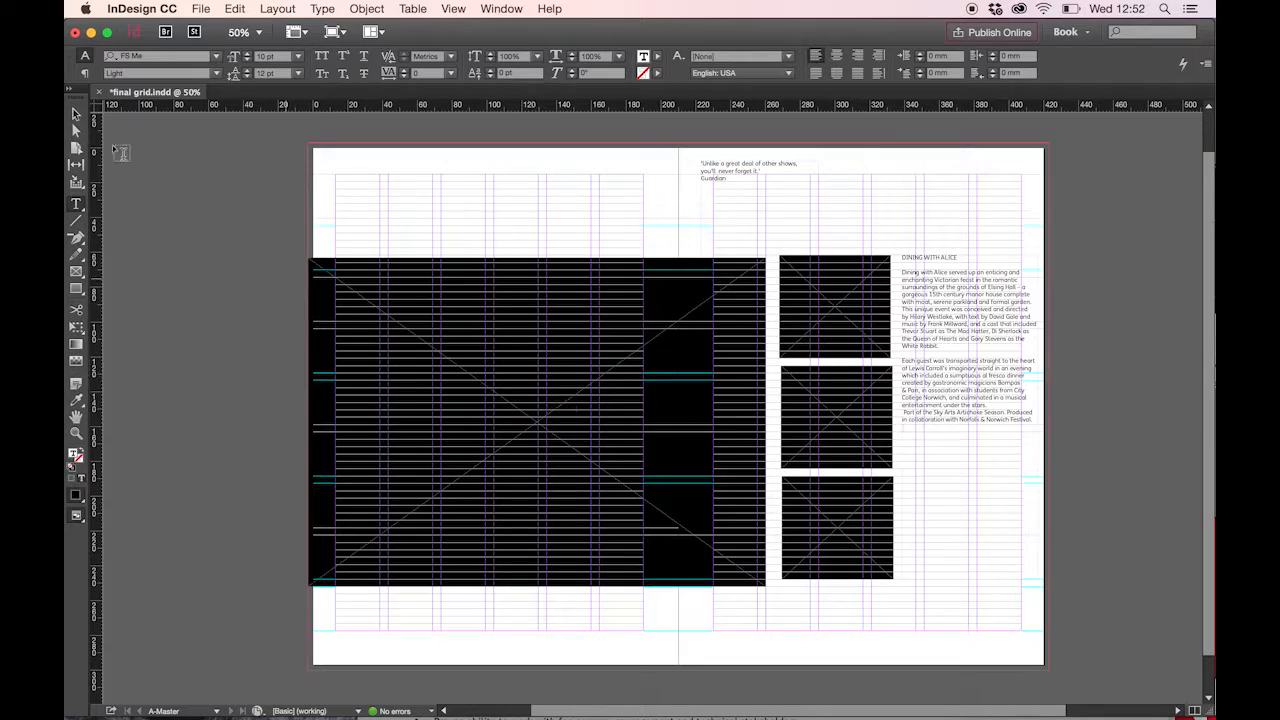
Step: Narrow the body text frame to about 56 mm across the two outermost columns and lower its upper edge to about Y 70 mm
click(71, 116)
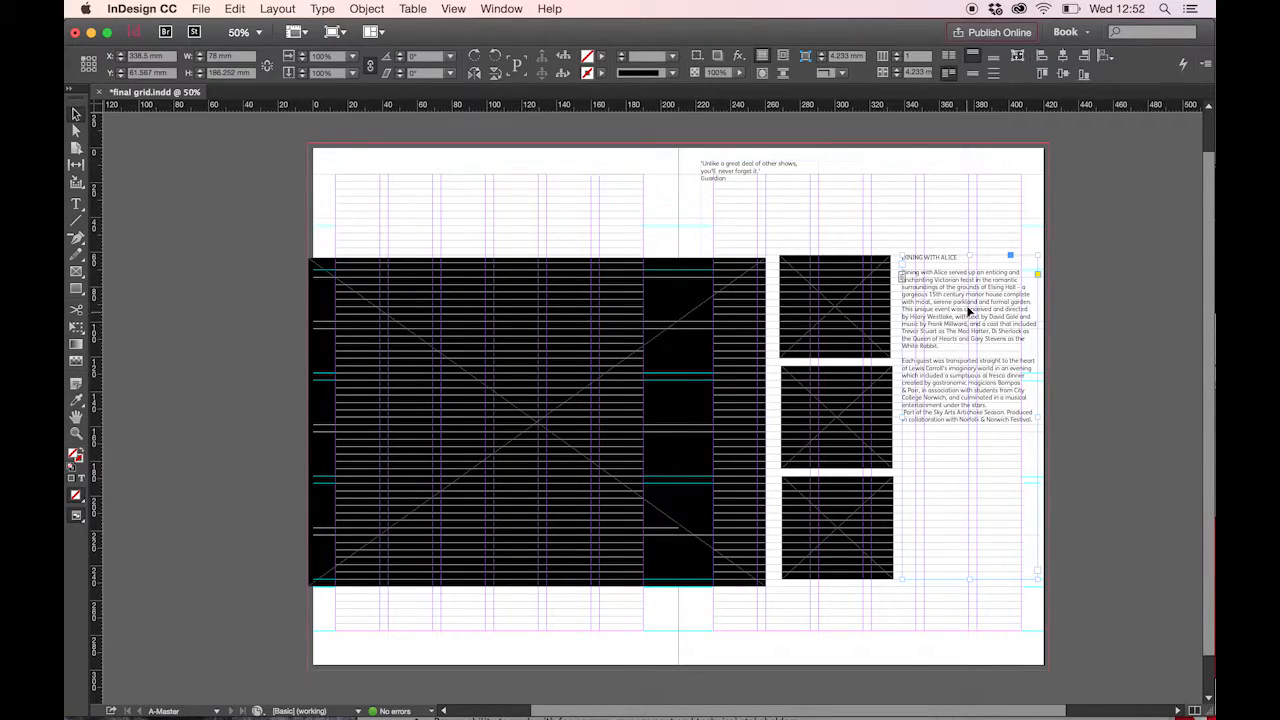
drag(1038, 418, 1024, 420)
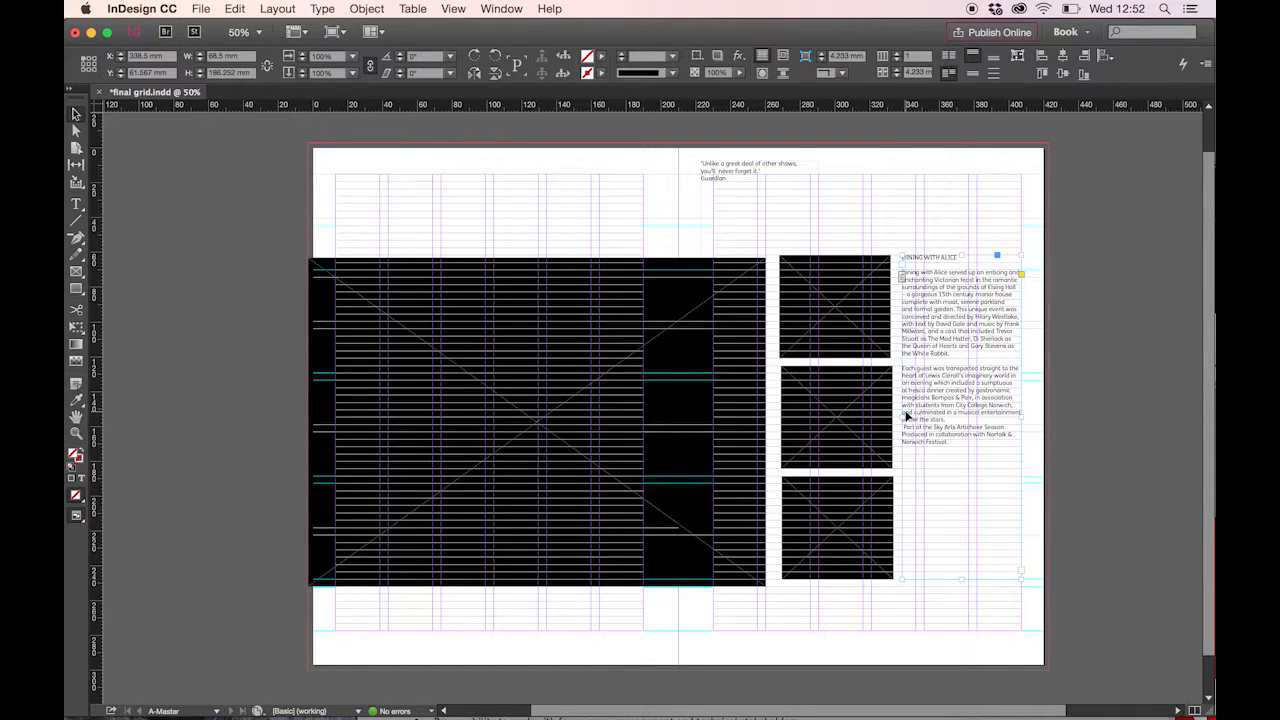
drag(900, 418, 924, 419)
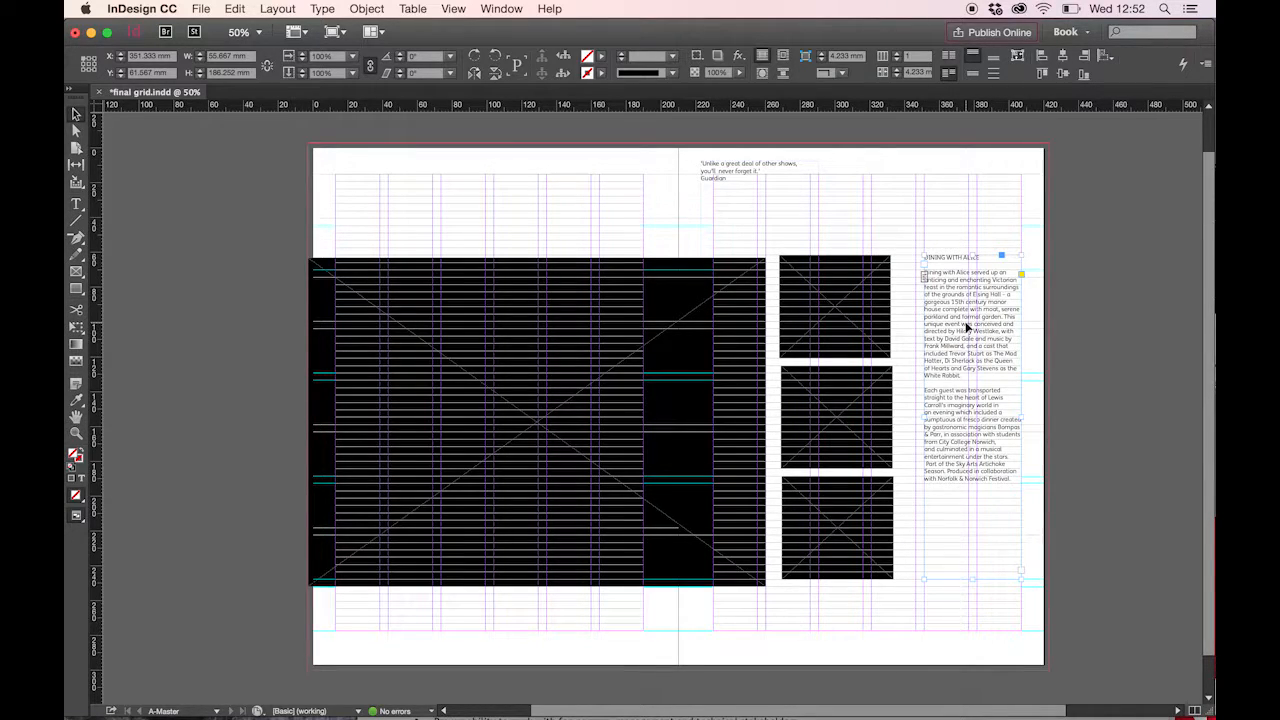
drag(966, 327, 968, 356)
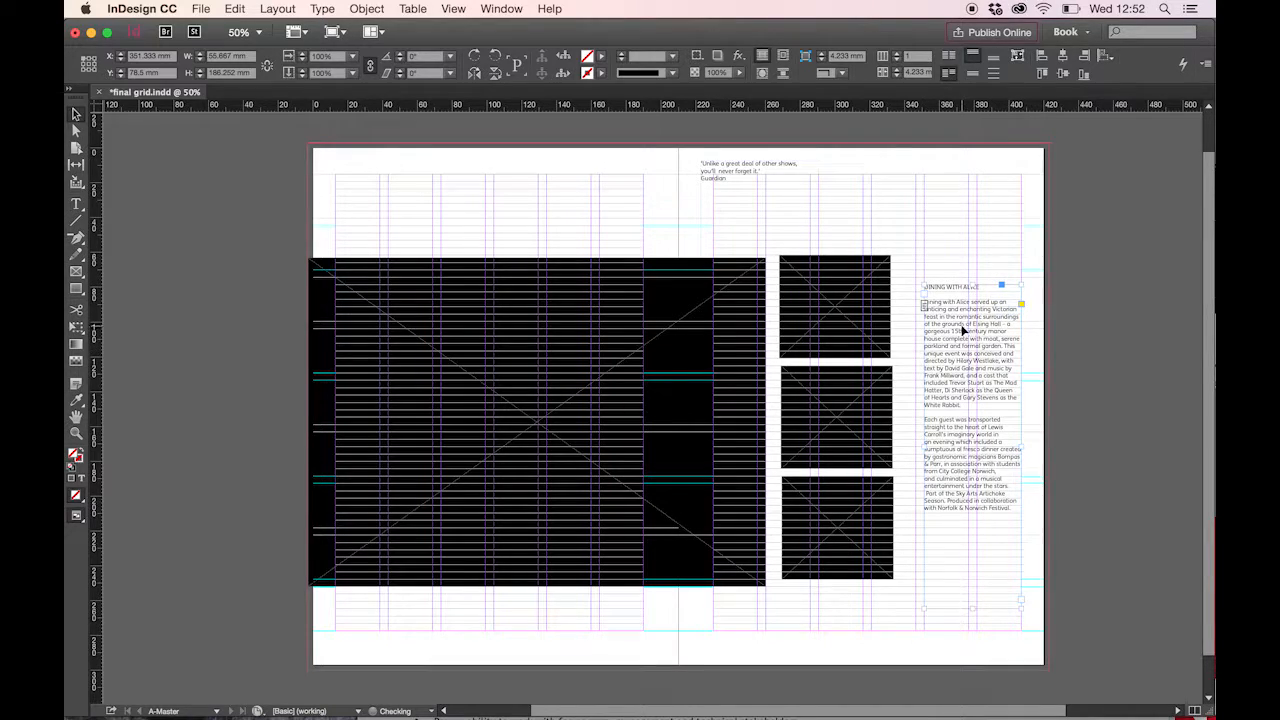
drag(971, 284, 970, 266)
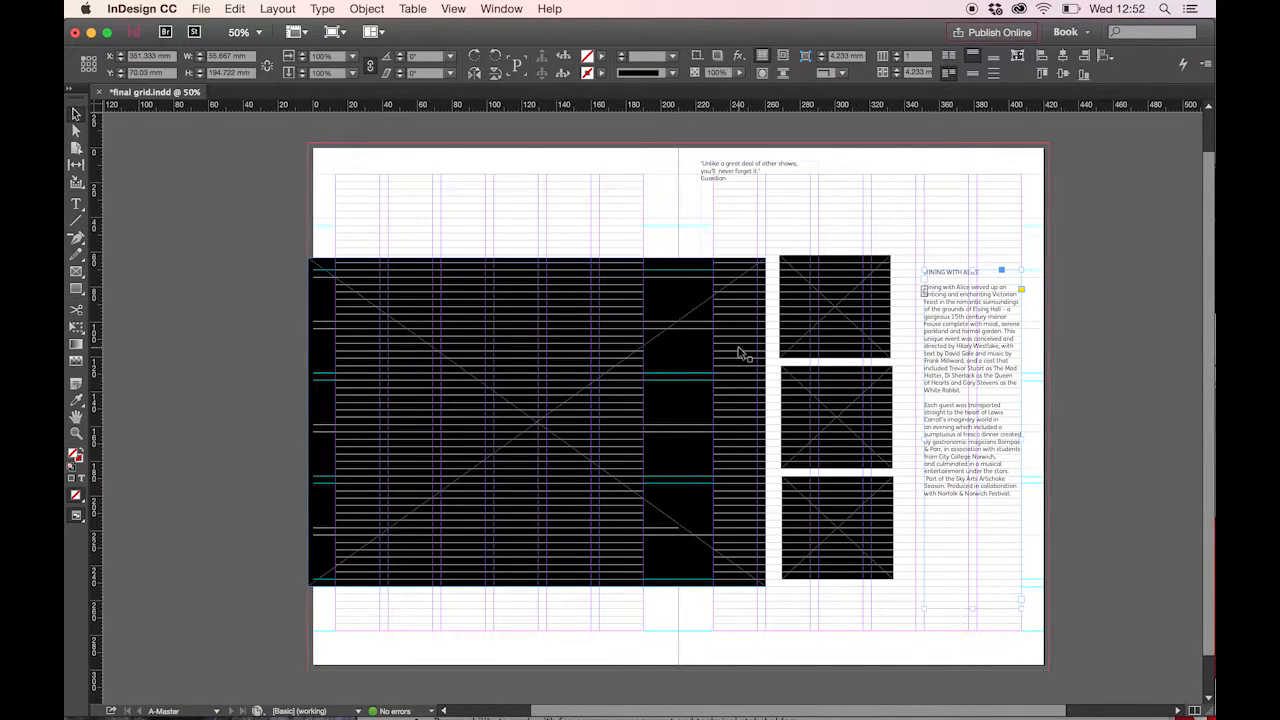
Step: Delete the two lower small black frames and fit the remaining one across the two columns beside the body text, about 56 mm wide at Y 70 mm
click(856, 280)
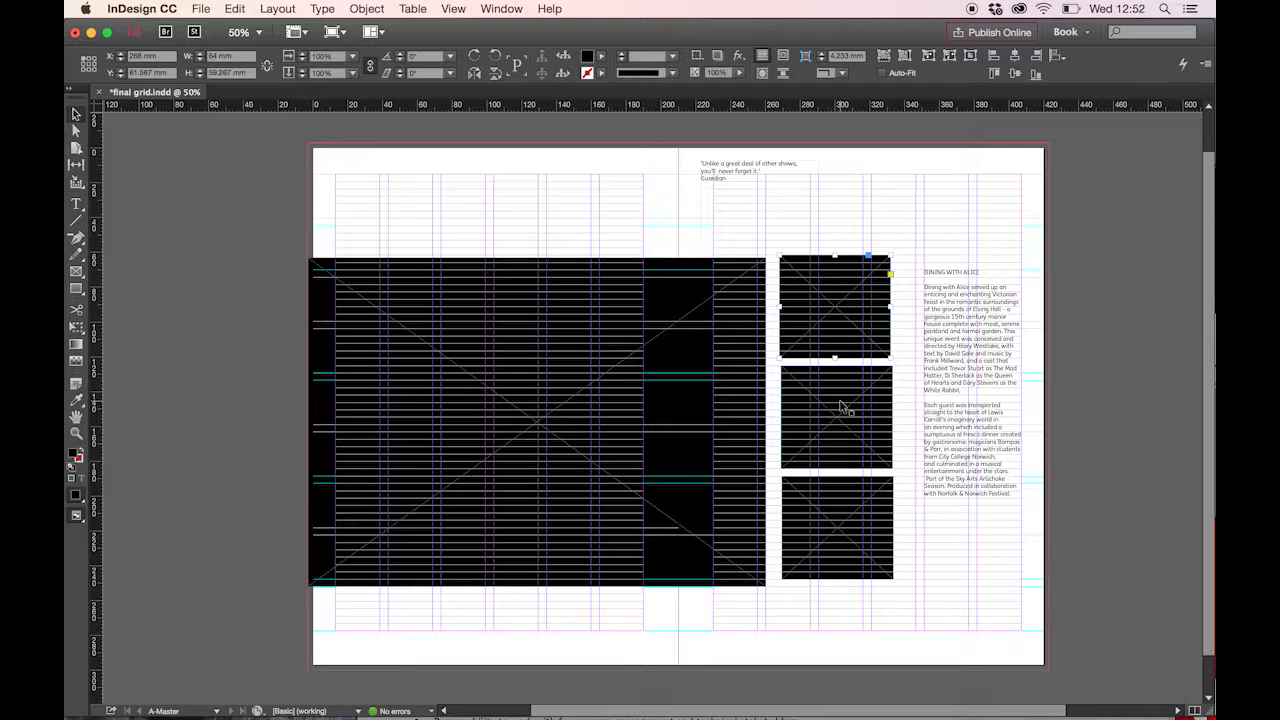
click(841, 406)
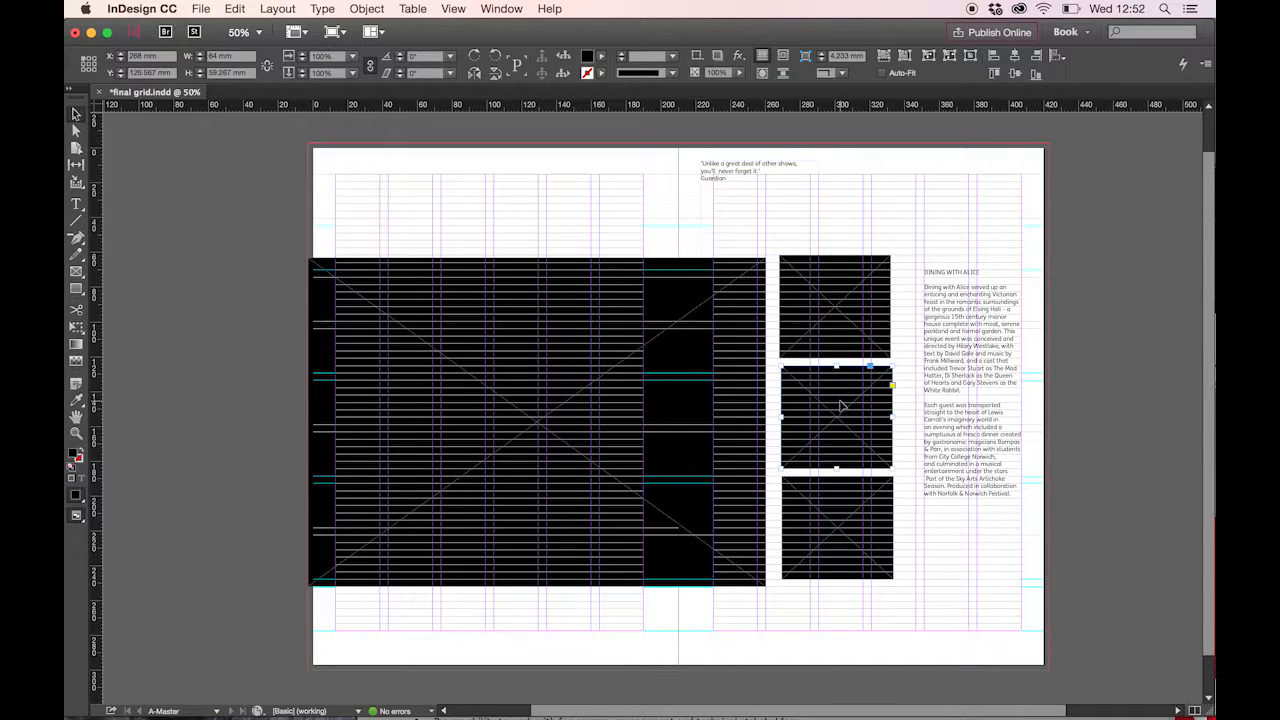
key(Delete)
click(874, 487)
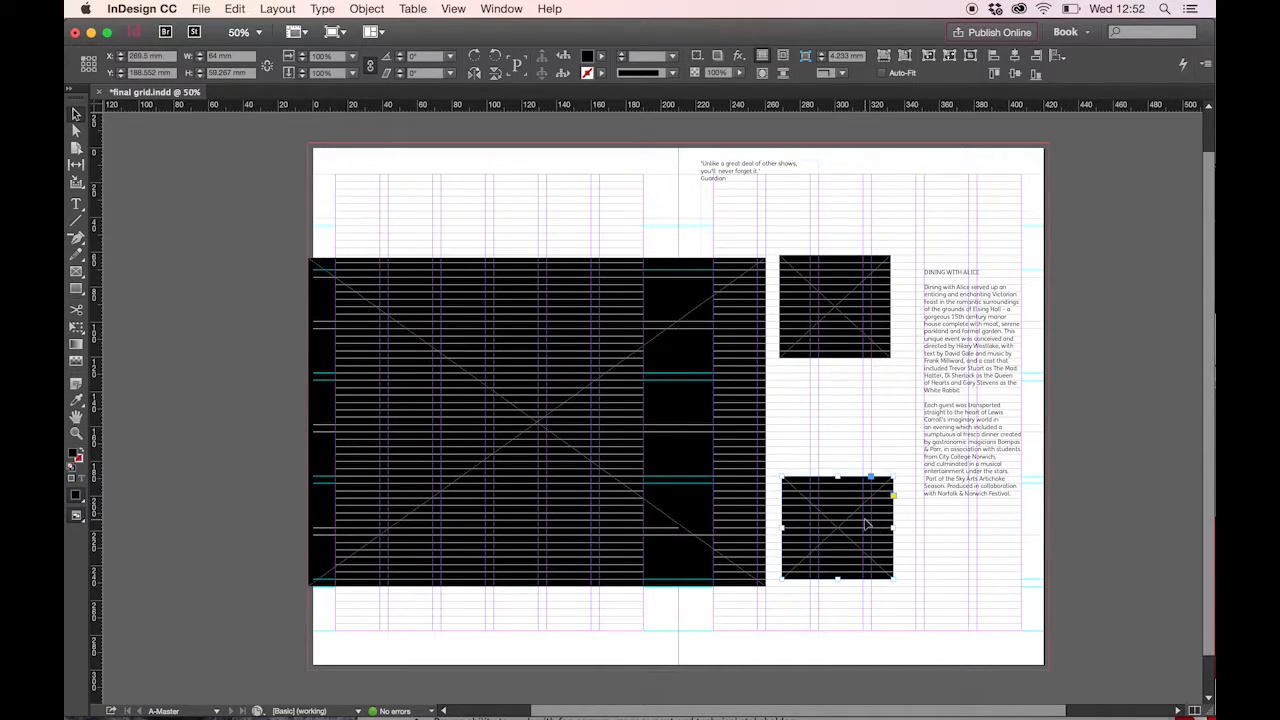
key(Delete)
drag(822, 296, 819, 322)
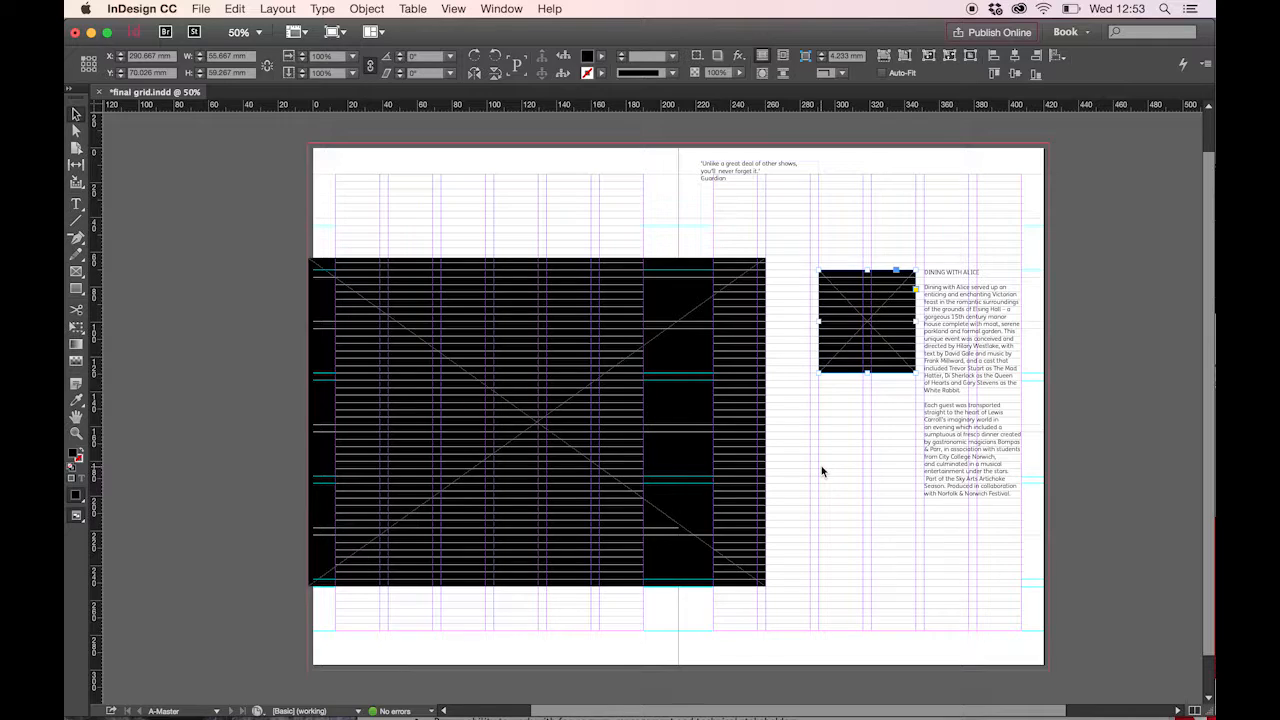
Step: Start a separate paragraph at "Part of the Sky Arts Artichoke Season" in the body text, preceded by a blank line
double_click(926, 479)
key(BackSpace)
key(Return)
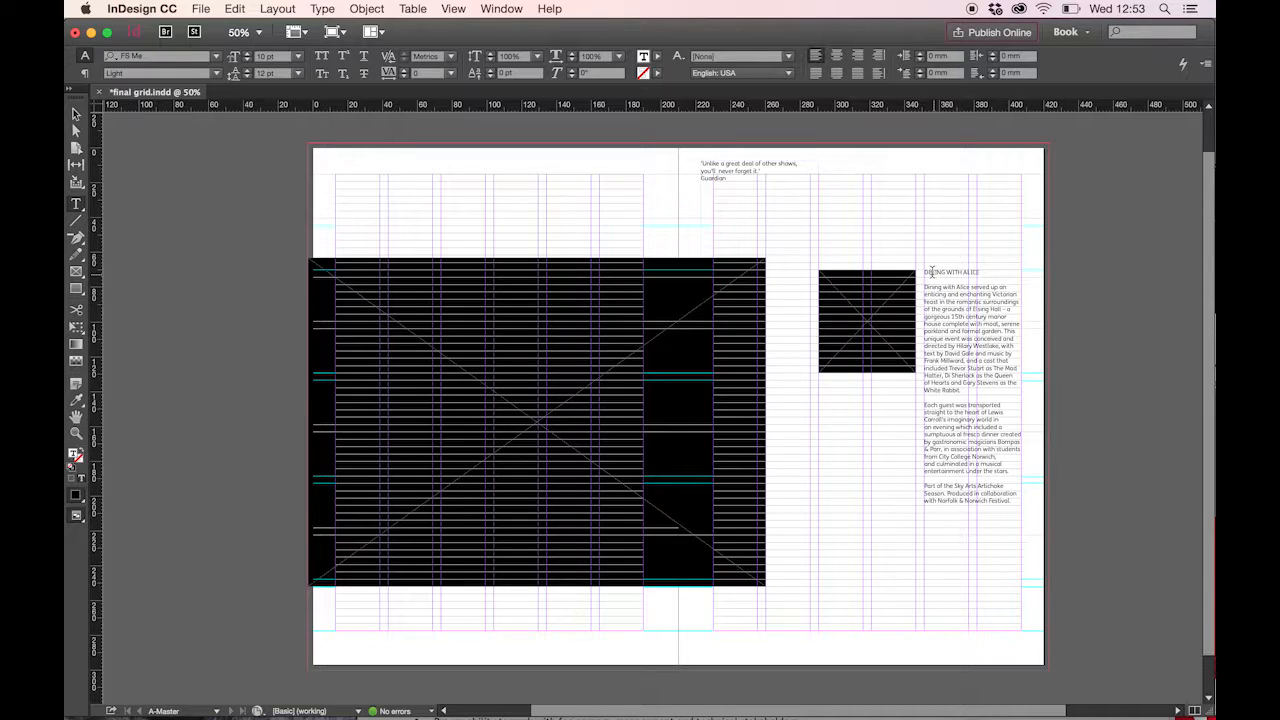
Step: Align the whole text in the body frame, including the heading, to the baseline grid
click(85, 74)
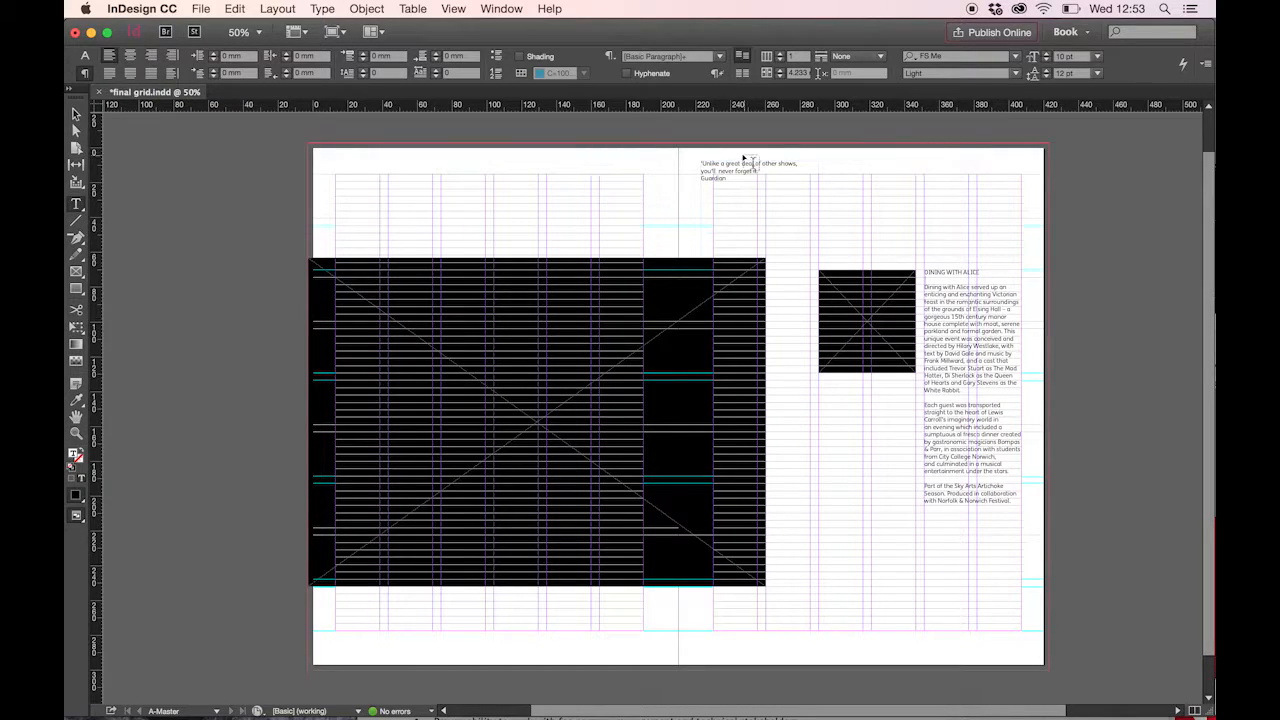
click(944, 316)
click(742, 73)
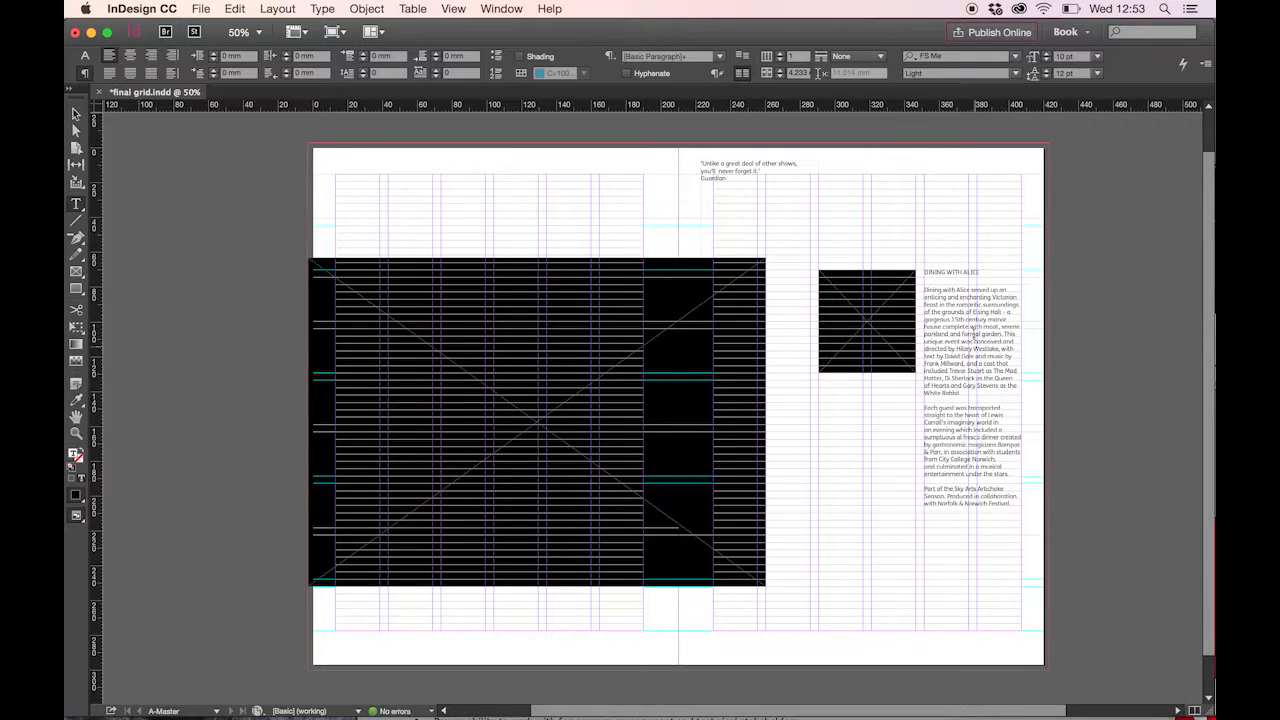
triple_click(946, 272)
drag(946, 272, 955, 597)
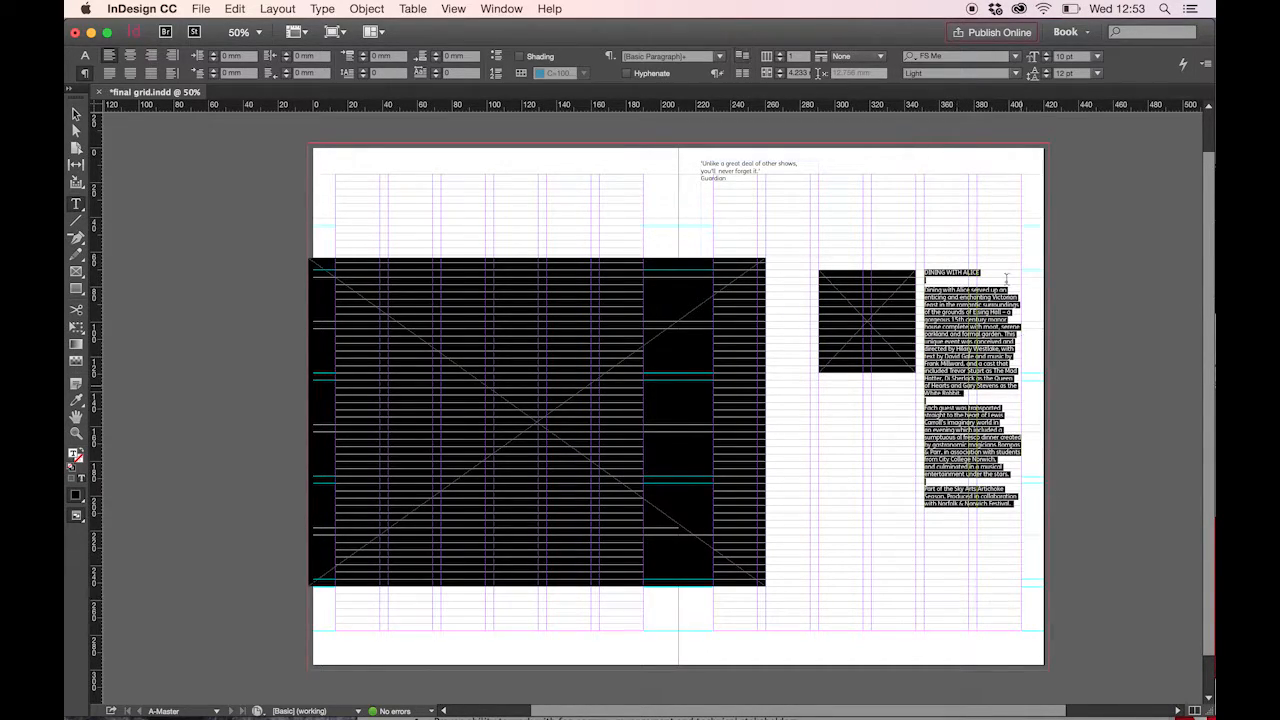
click(742, 75)
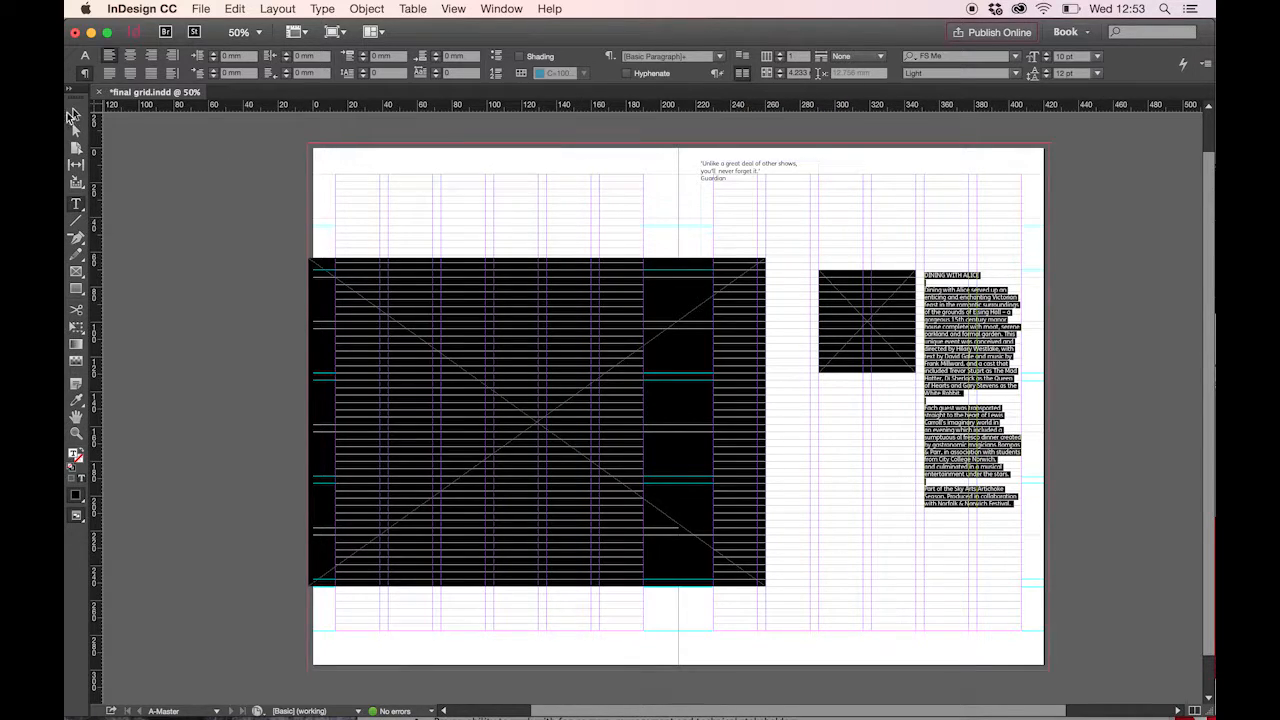
Step: Shorten the small black frame to about 47 mm high and stack two copies of it below, separated by narrow equal gaps
click(72, 114)
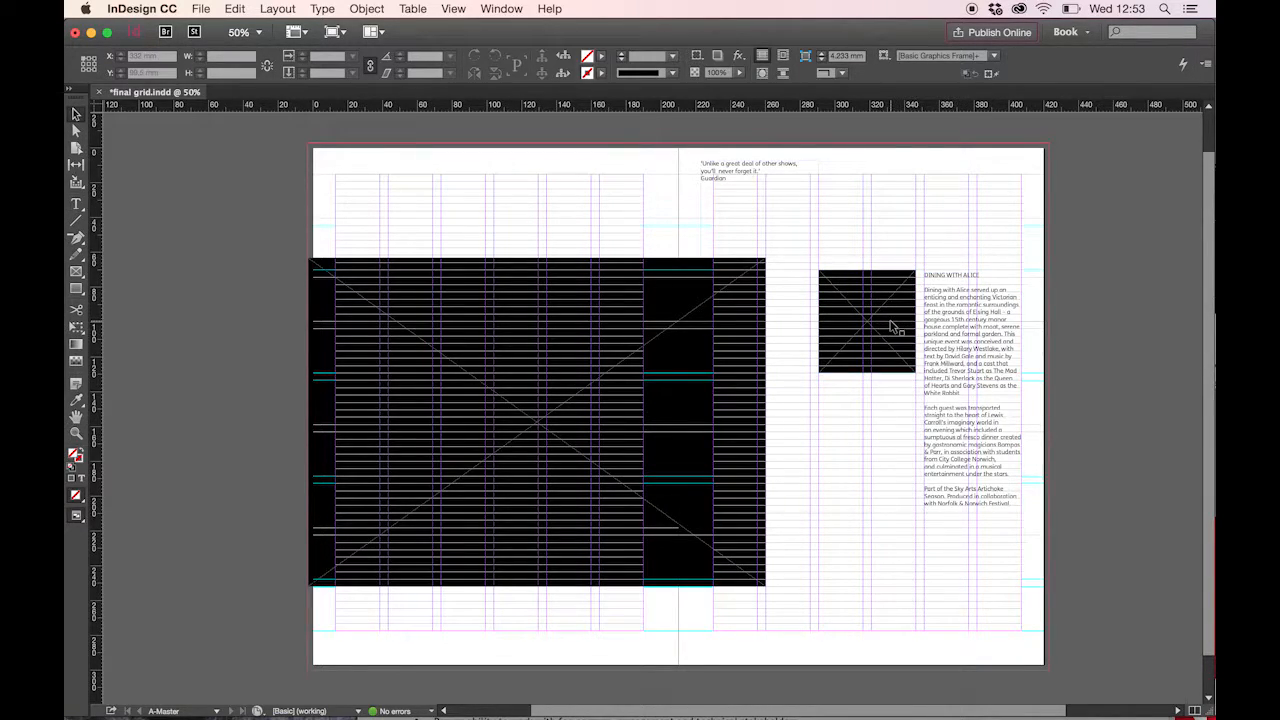
click(876, 338)
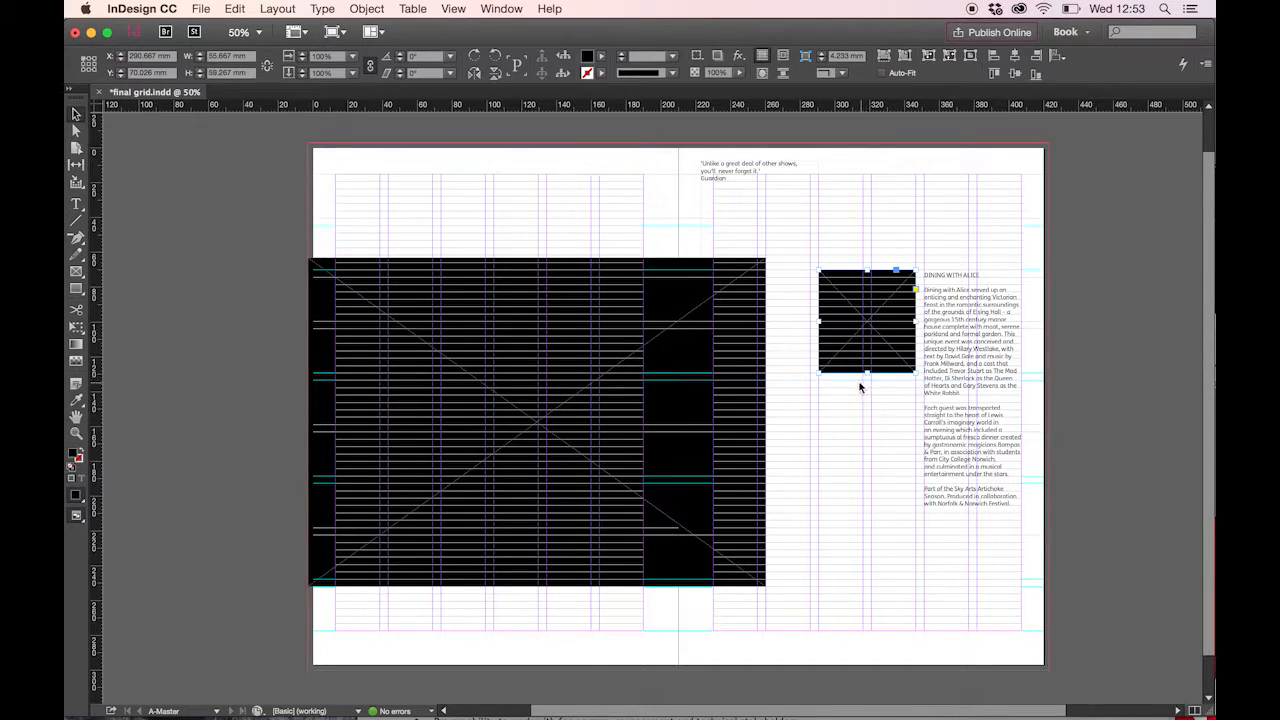
mouse_move(866, 374)
mouse_down()
mouse_move(866, 338)
mouse_move(866, 350)
mouse_up()
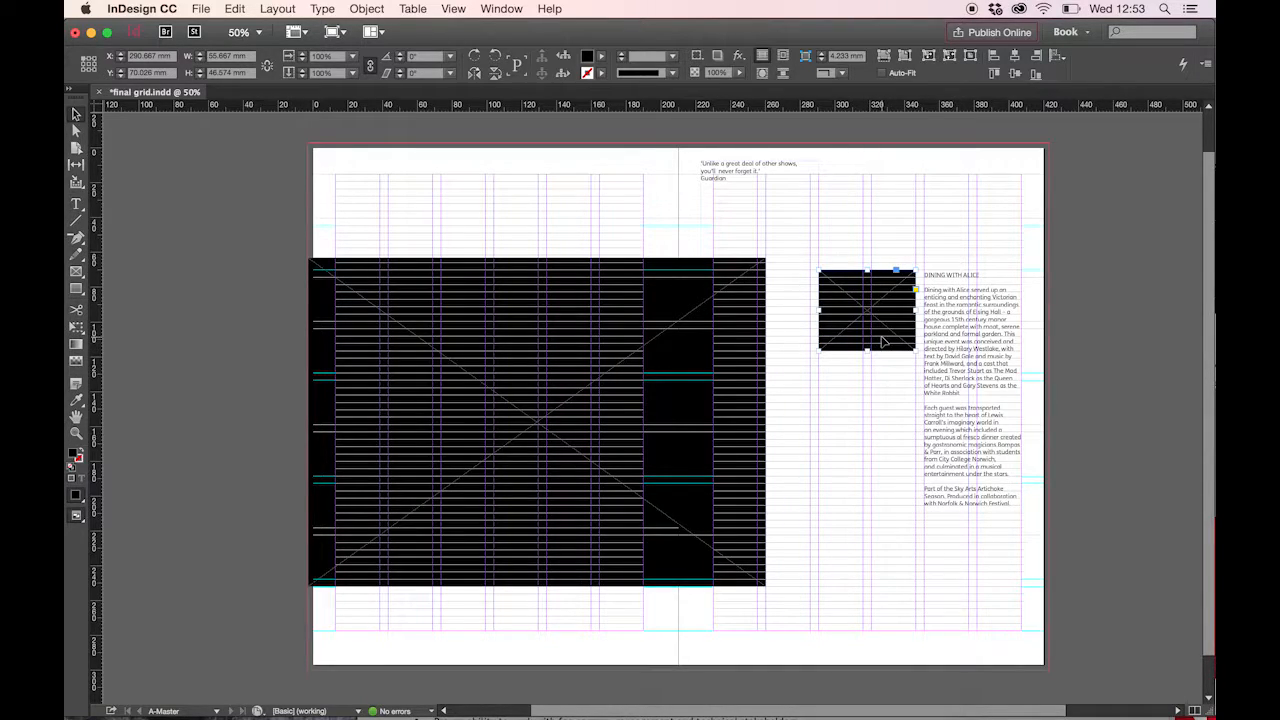
drag(884, 320, 857, 400)
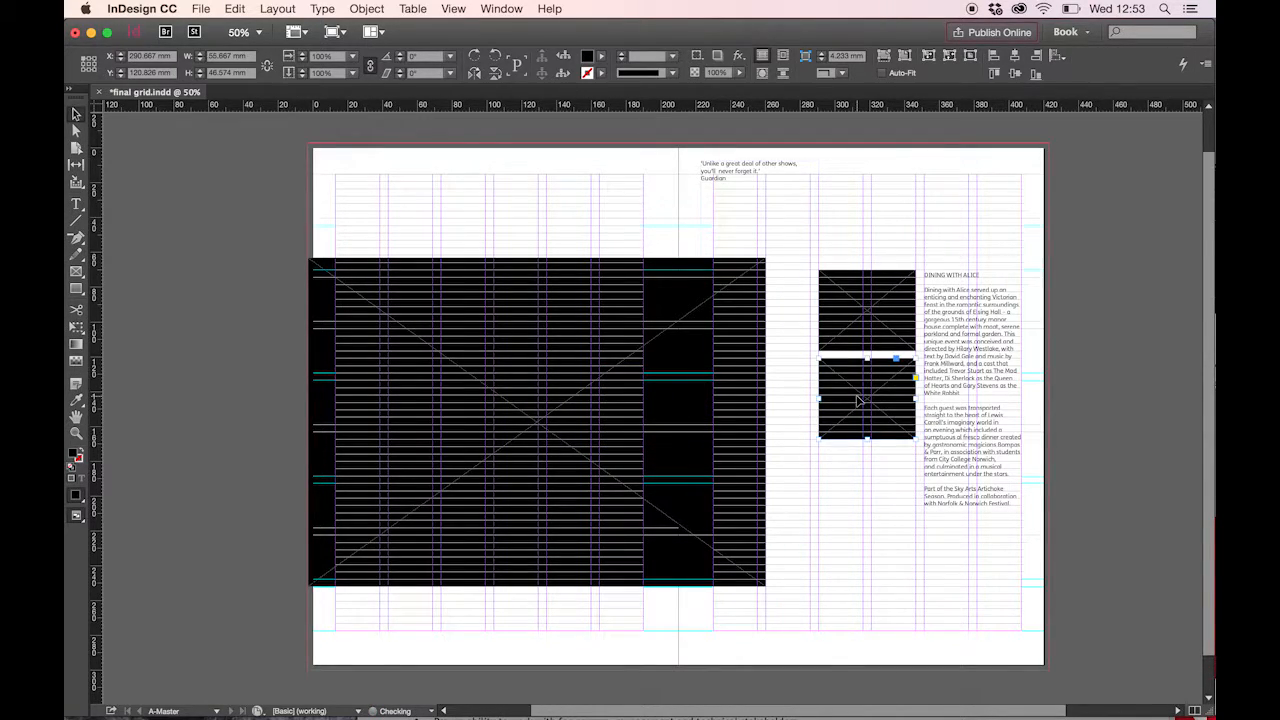
drag(857, 395, 866, 481)
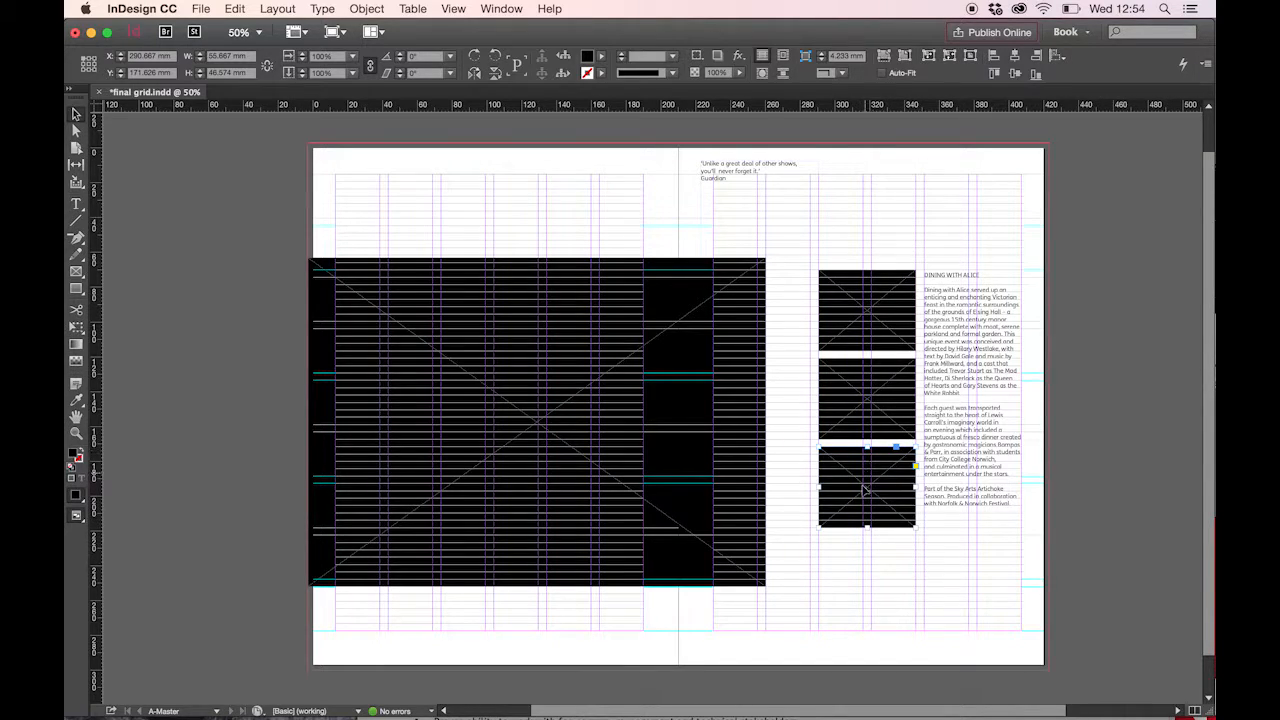
Step: Shorten all three small black frames slightly and move the lower two up so the stack ends level with the last line of body text
click(861, 344)
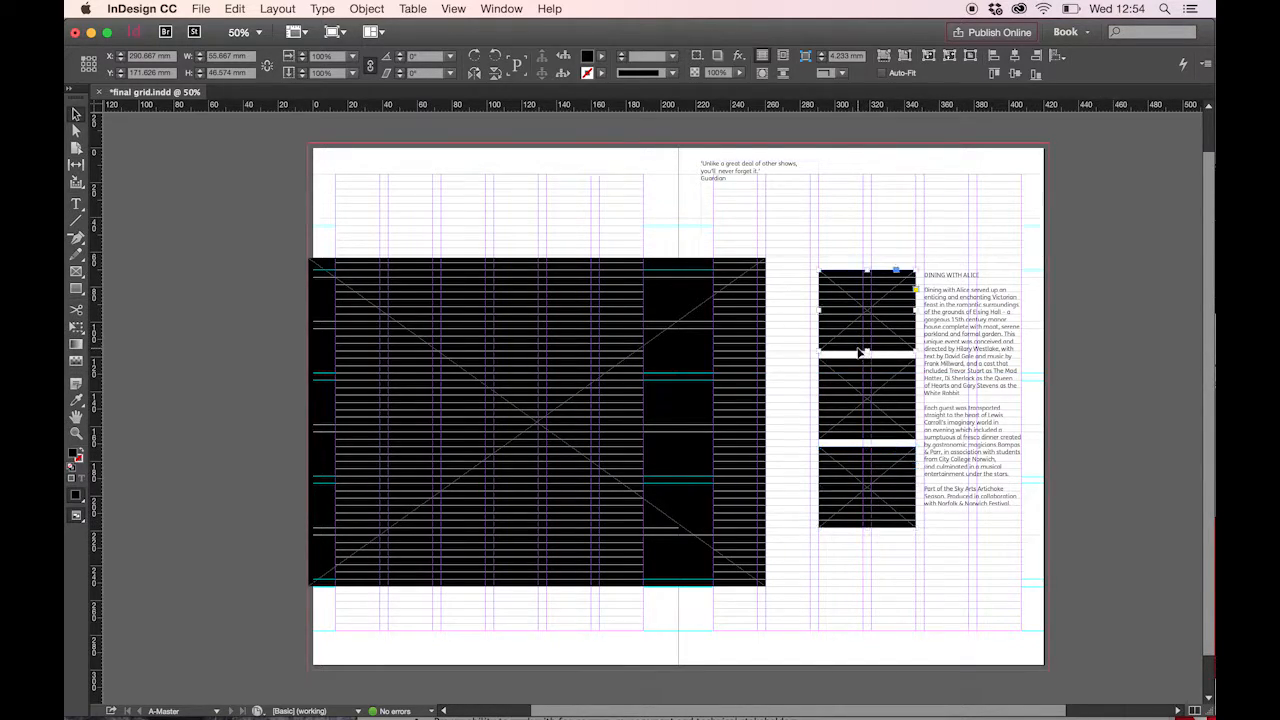
drag(868, 350, 870, 343)
click(869, 395)
drag(869, 397, 869, 383)
drag(867, 432, 867, 423)
drag(875, 472, 877, 455)
drag(866, 513, 868, 505)
click(865, 554)
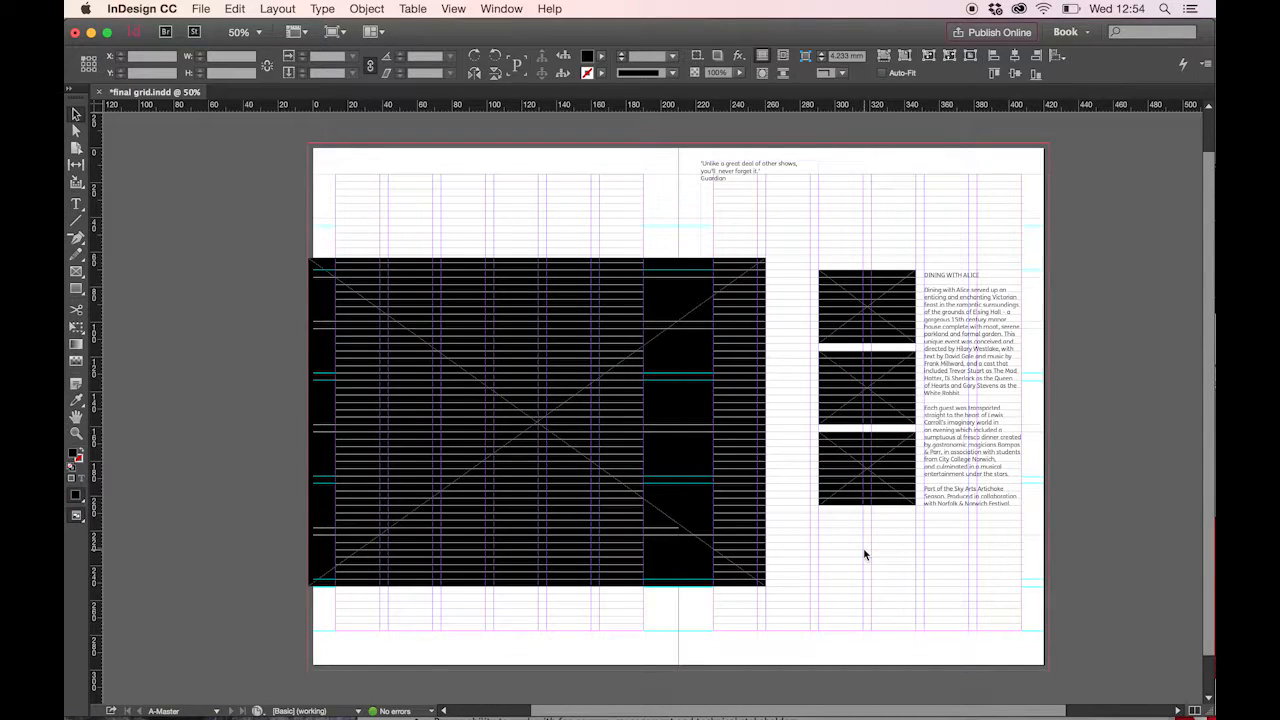
Step: Resize the large black frame to start at Y 70 mm, about 289 mm wide and 178 mm high, ending one gutter before the small frames
click(613, 315)
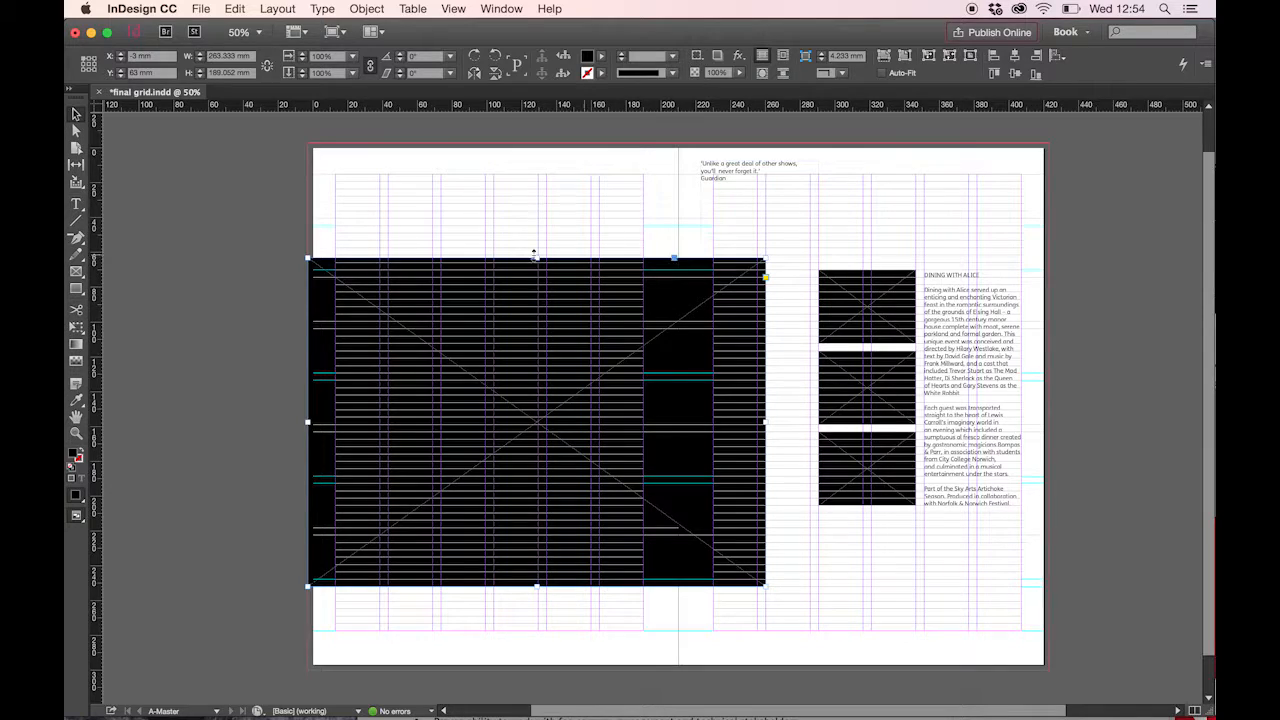
drag(536, 258, 536, 271)
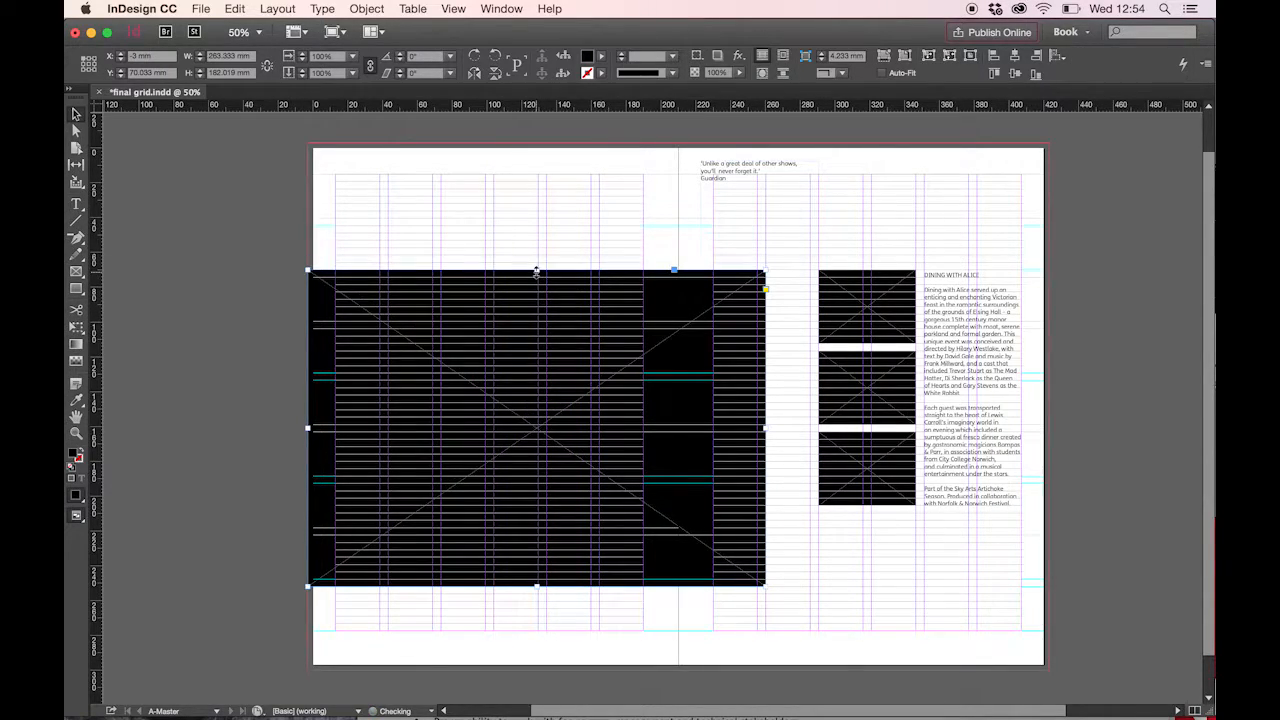
drag(765, 428, 810, 428)
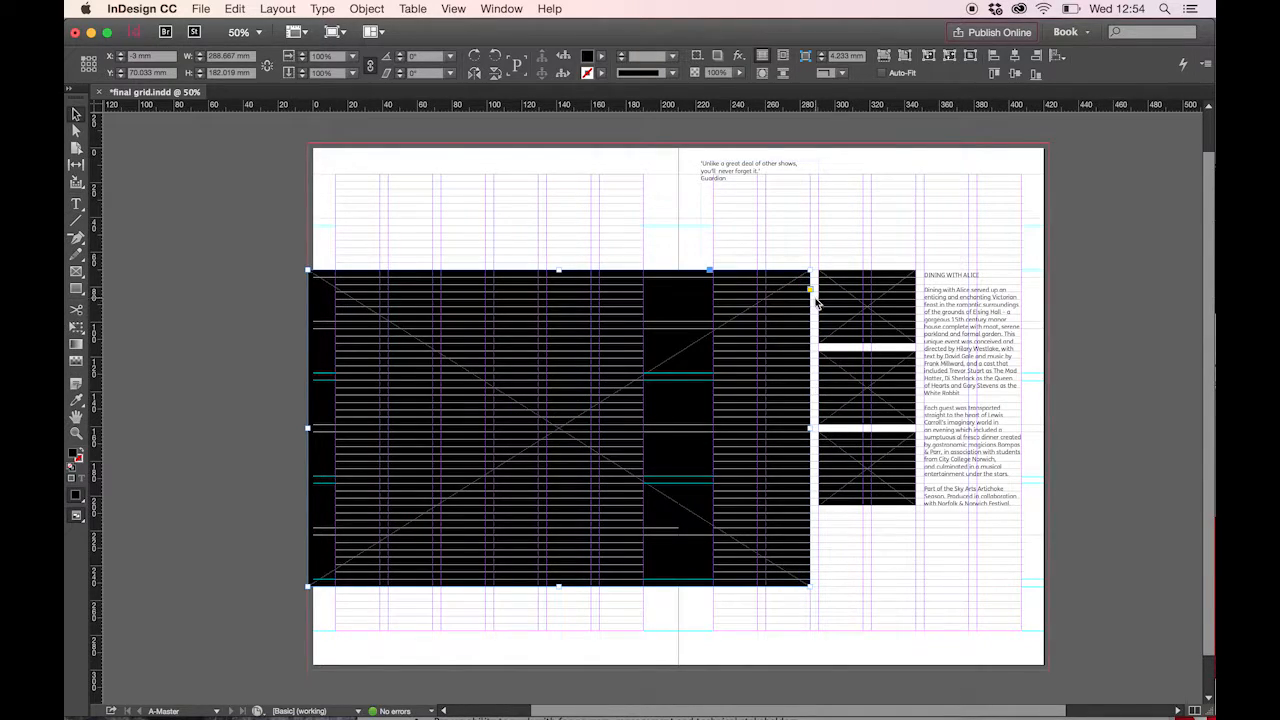
drag(558, 586, 558, 578)
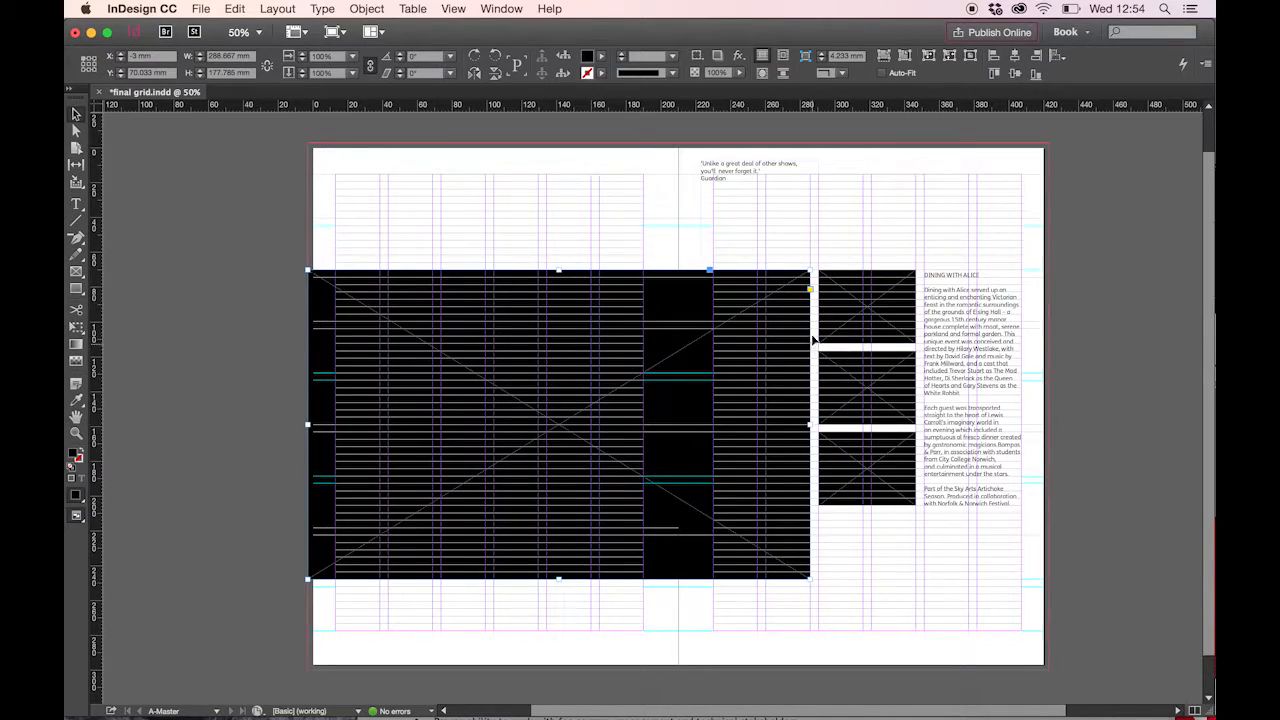
Step: Check the resized frames in Preview screen mode and return to Normal mode
click(799, 240)
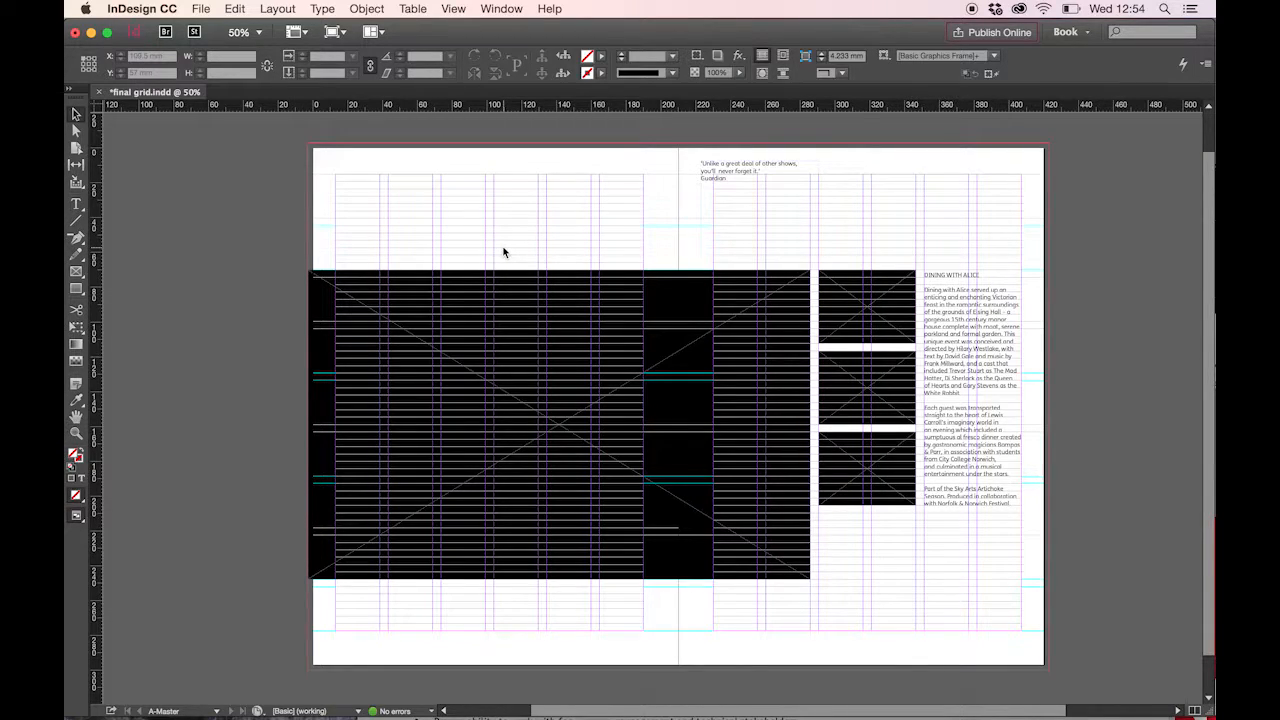
click(344, 32)
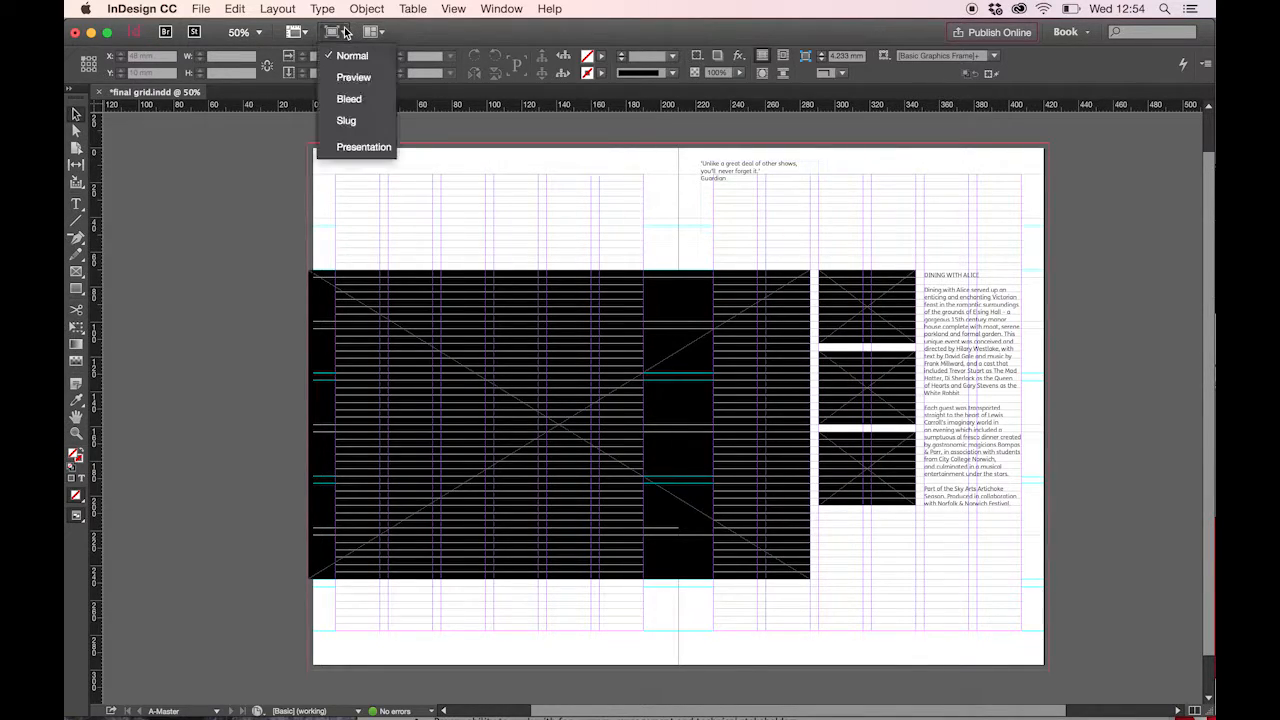
click(347, 78)
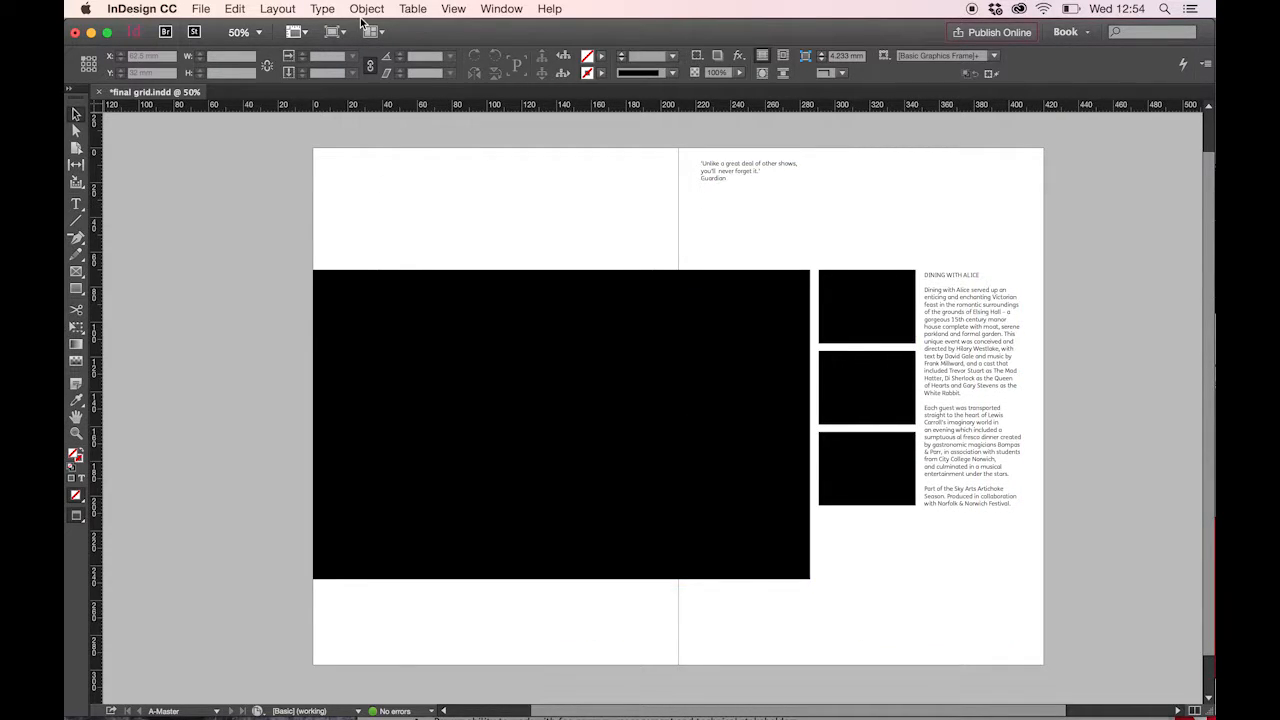
click(334, 31)
click(350, 57)
Step: Set the "DINING WITH ALICE" heading to 14 pt in the Bold style
double_click(930, 274)
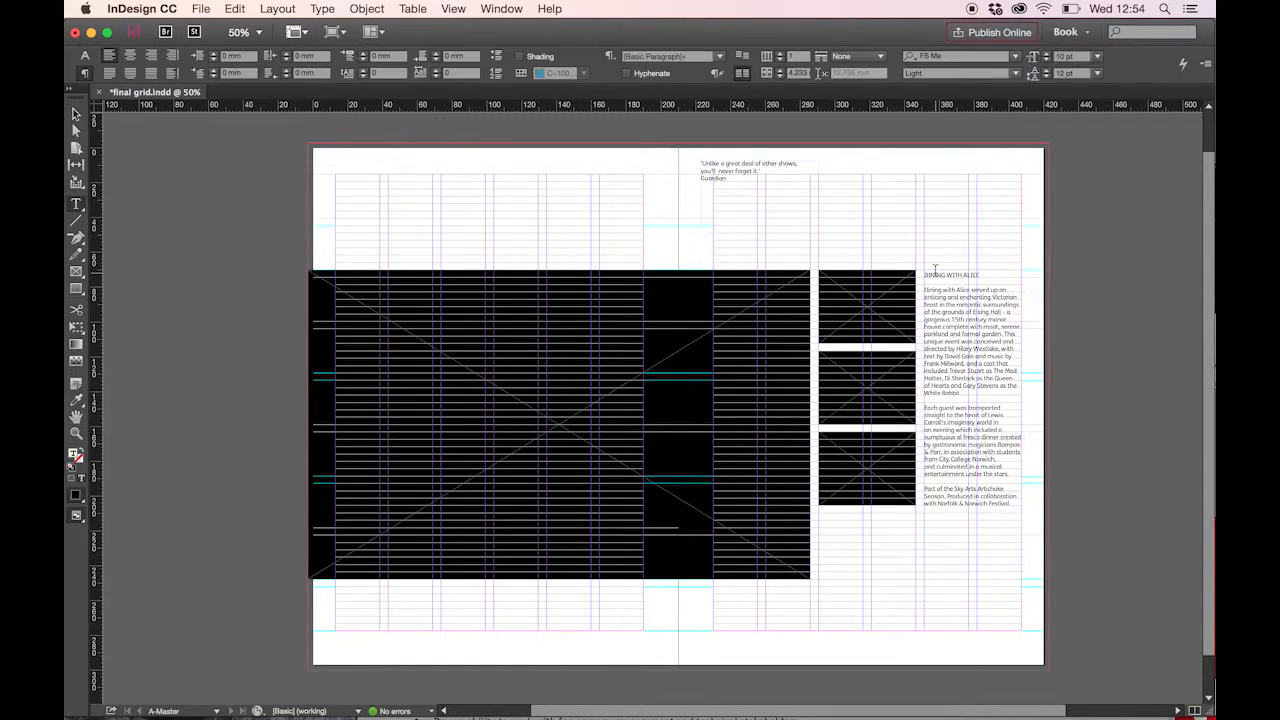
triple_click(930, 274)
click(85, 56)
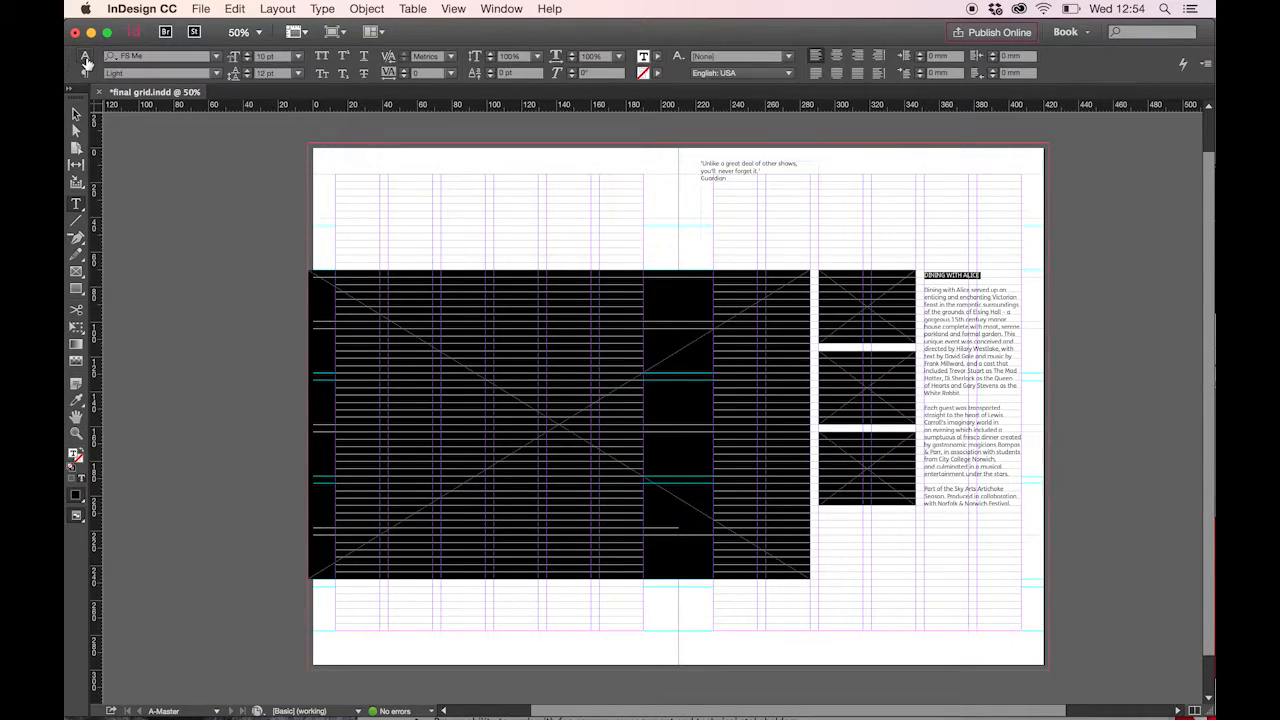
click(265, 56)
text(1)
key(Return)
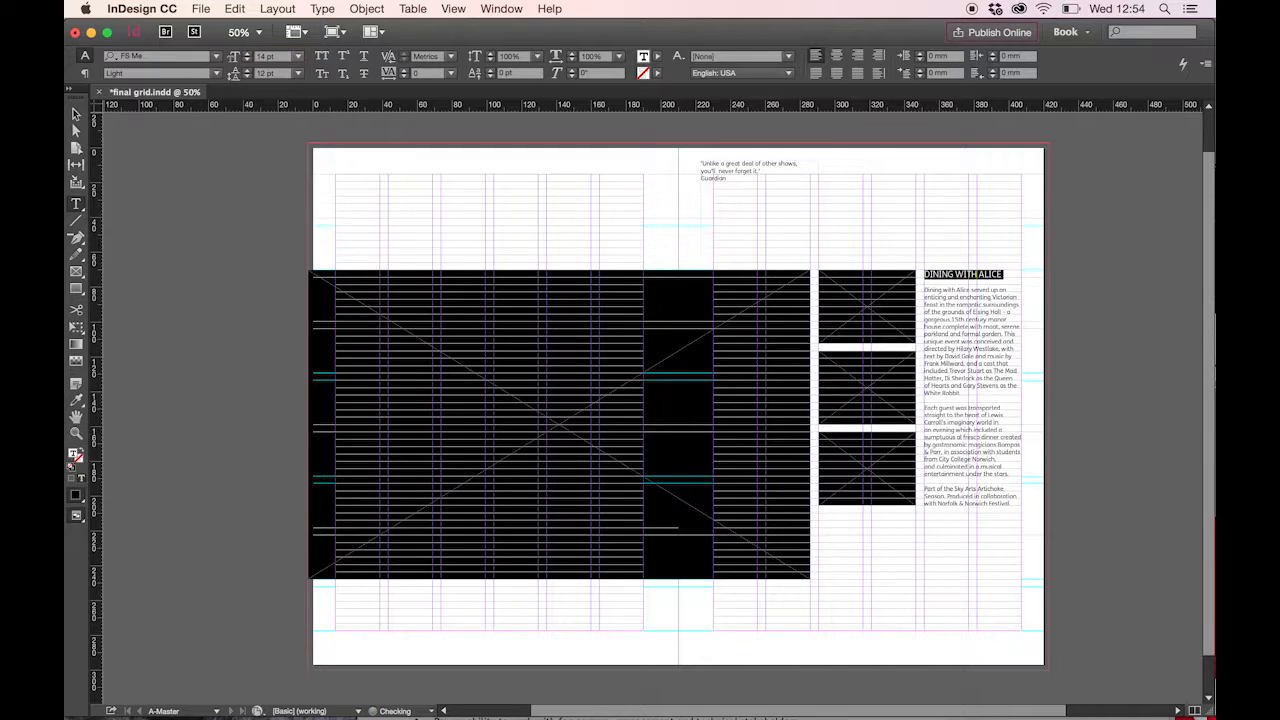
click(216, 74)
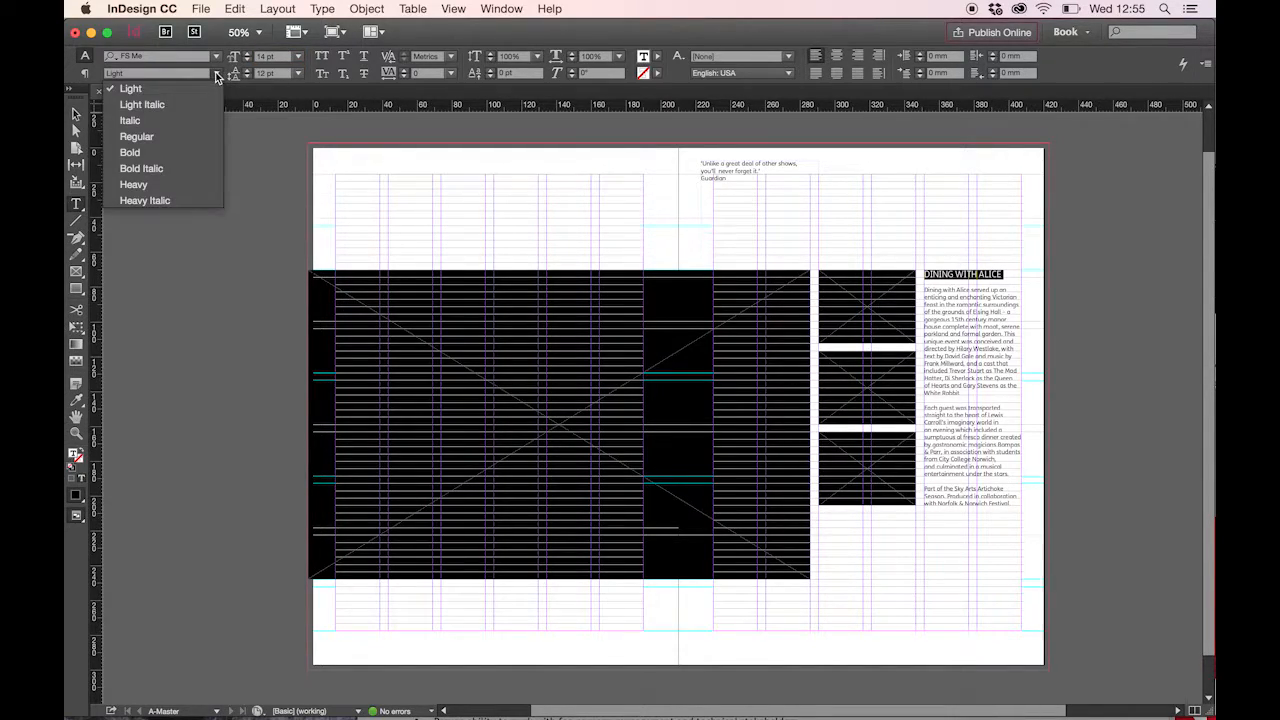
click(202, 151)
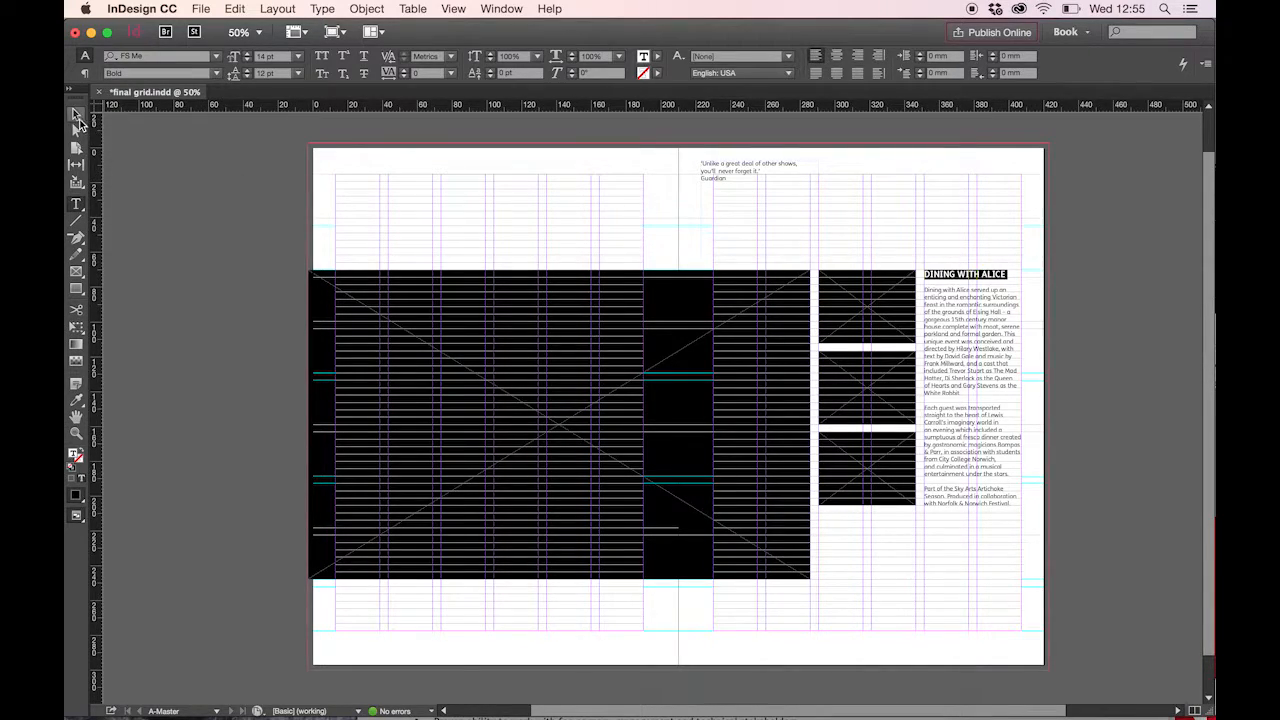
click(77, 115)
click(223, 181)
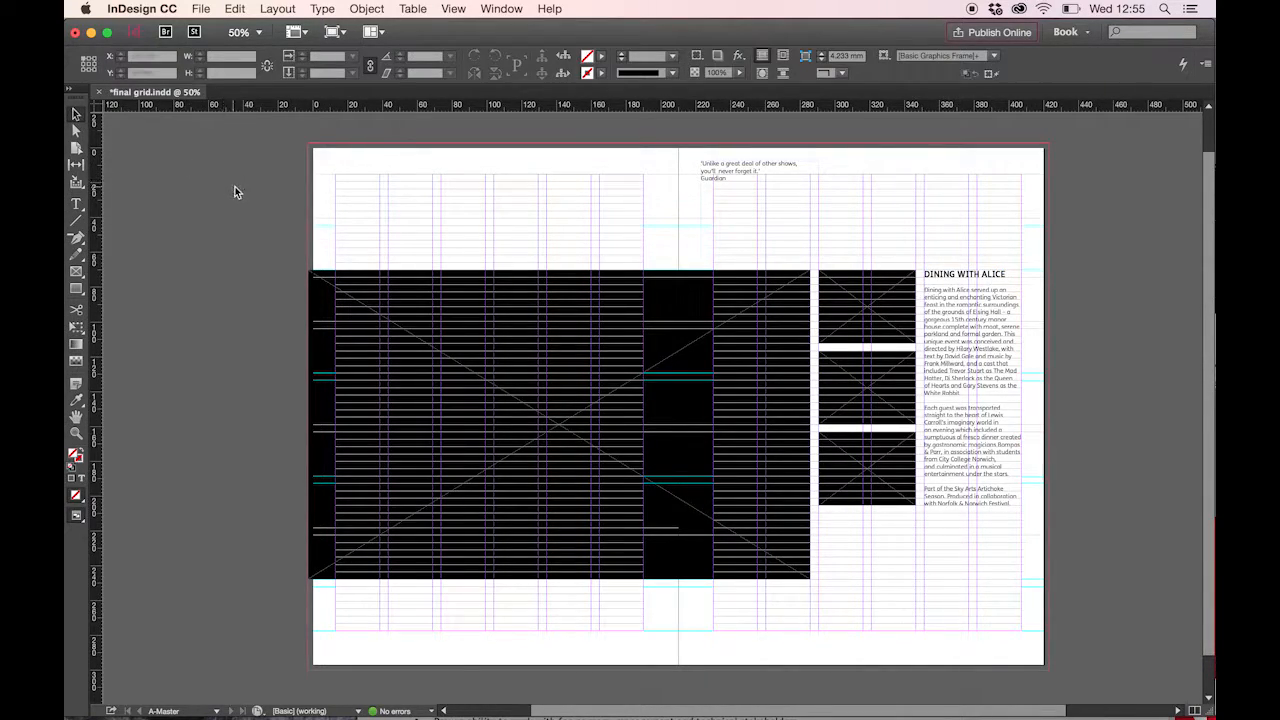
Step: Check the spread with its bold heading in Preview screen mode and return to Normal mode
click(344, 34)
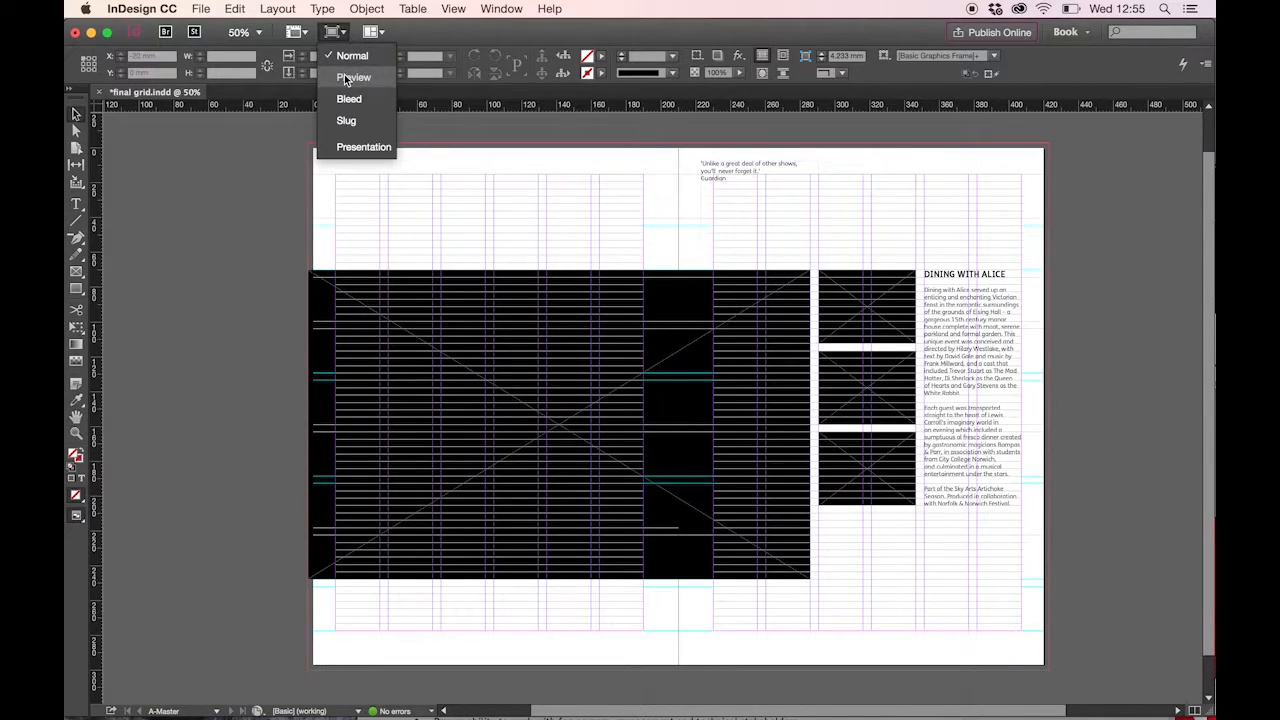
click(353, 77)
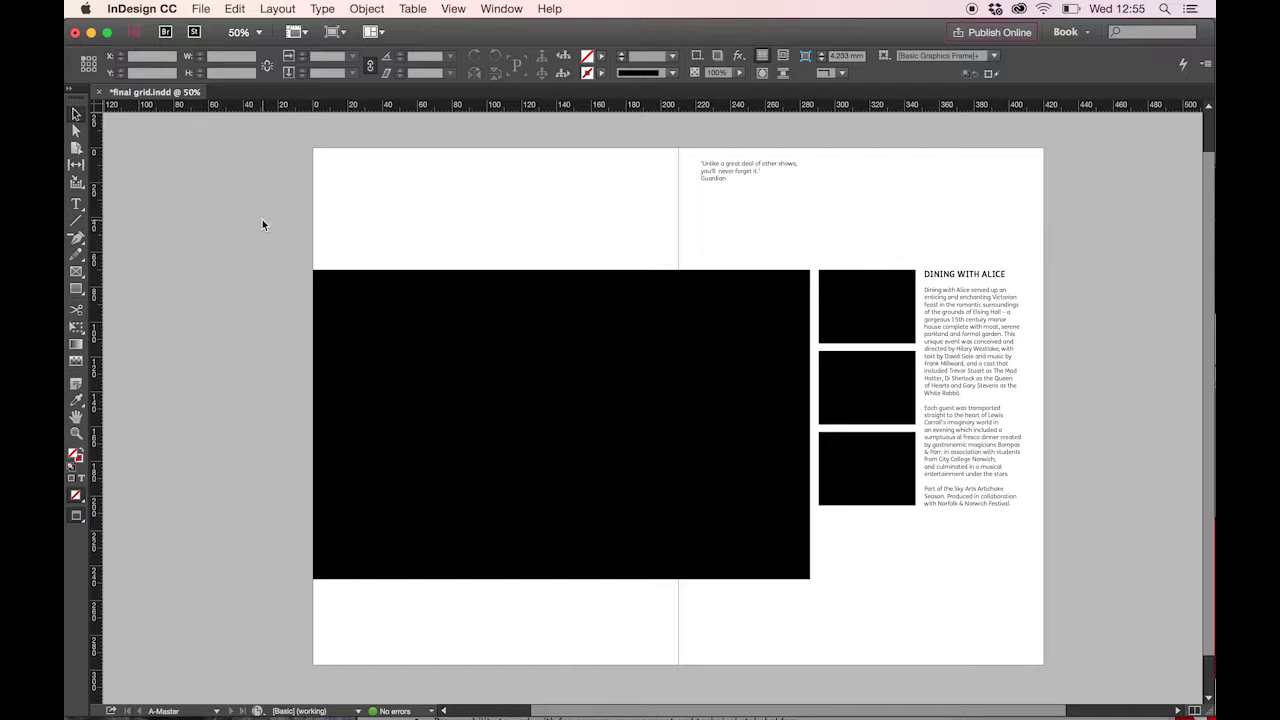
click(344, 34)
click(352, 56)
Step: Move the Guardian quote frame above the large black frame at X 230 mm, Y 45.8 mm, and resize it to about 56 by 20 mm
click(711, 177)
drag(729, 173, 741, 238)
drag(831, 291, 700, 226)
Step: Set the Guardian quote text to 14 pt size with 16 pt leading
double_click(756, 254)
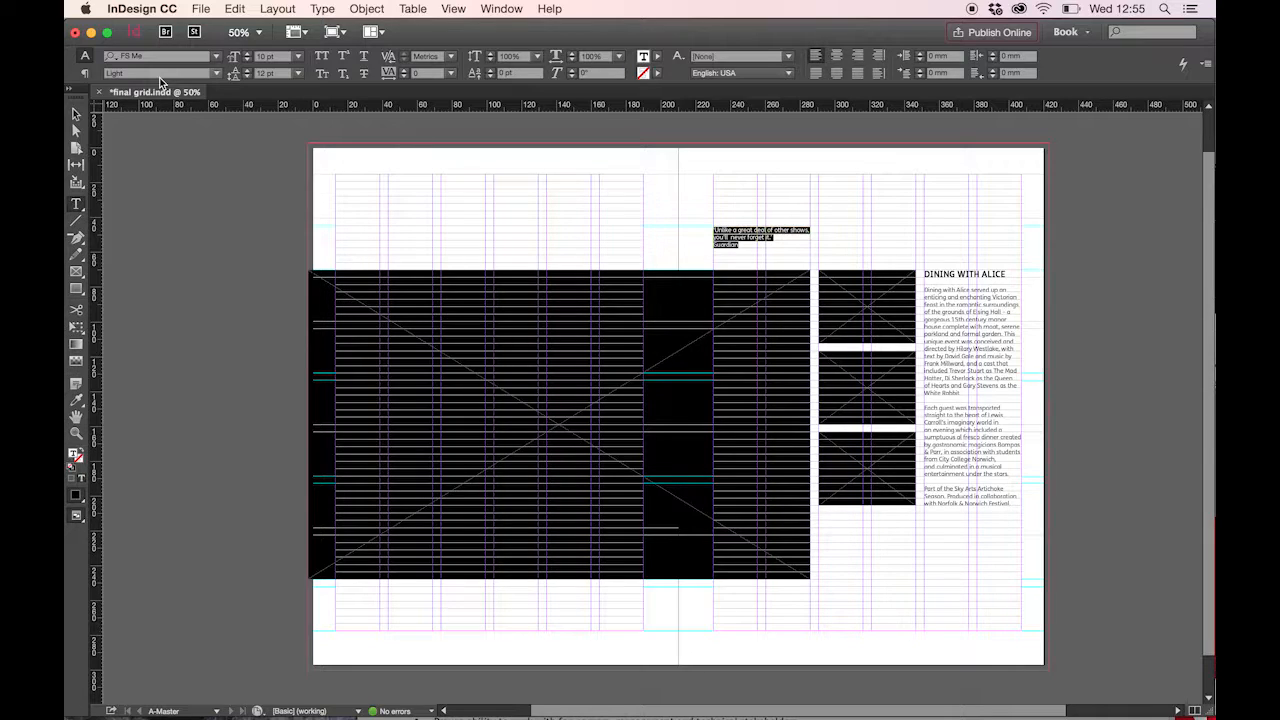
click(266, 56)
text(14)
key(Return)
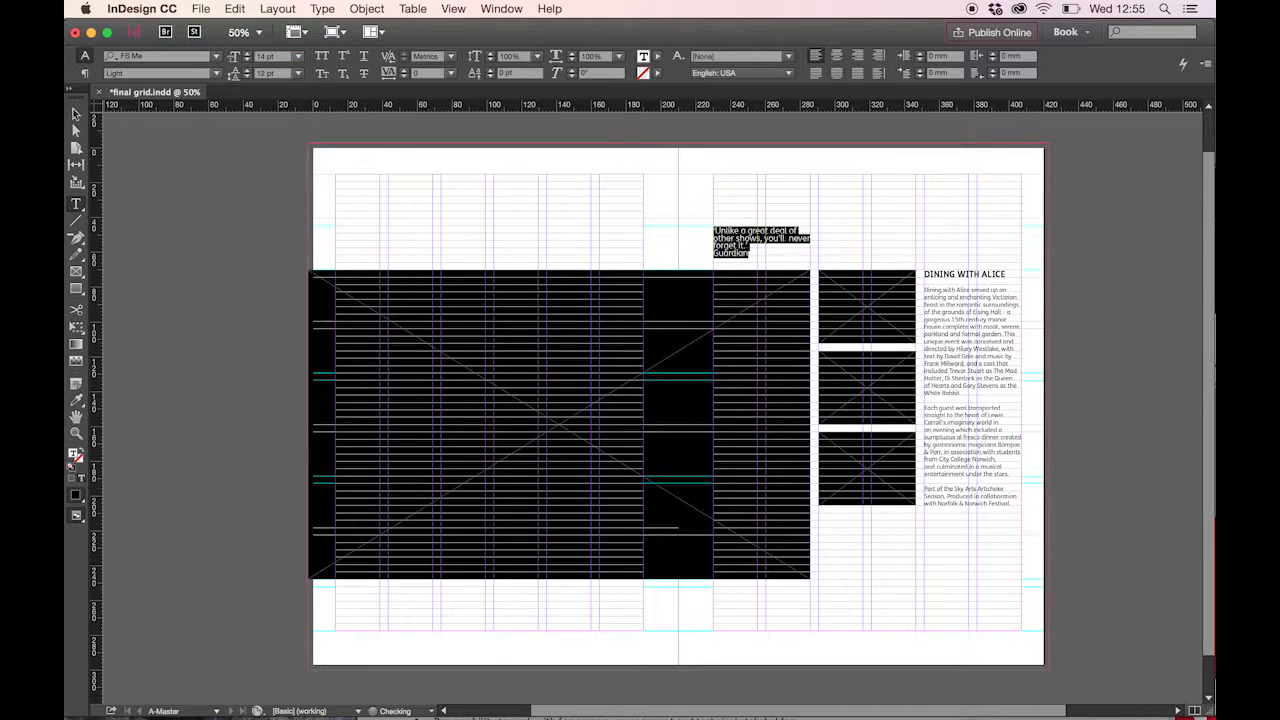
click(238, 74)
click(270, 73)
text(16)
key(Return)
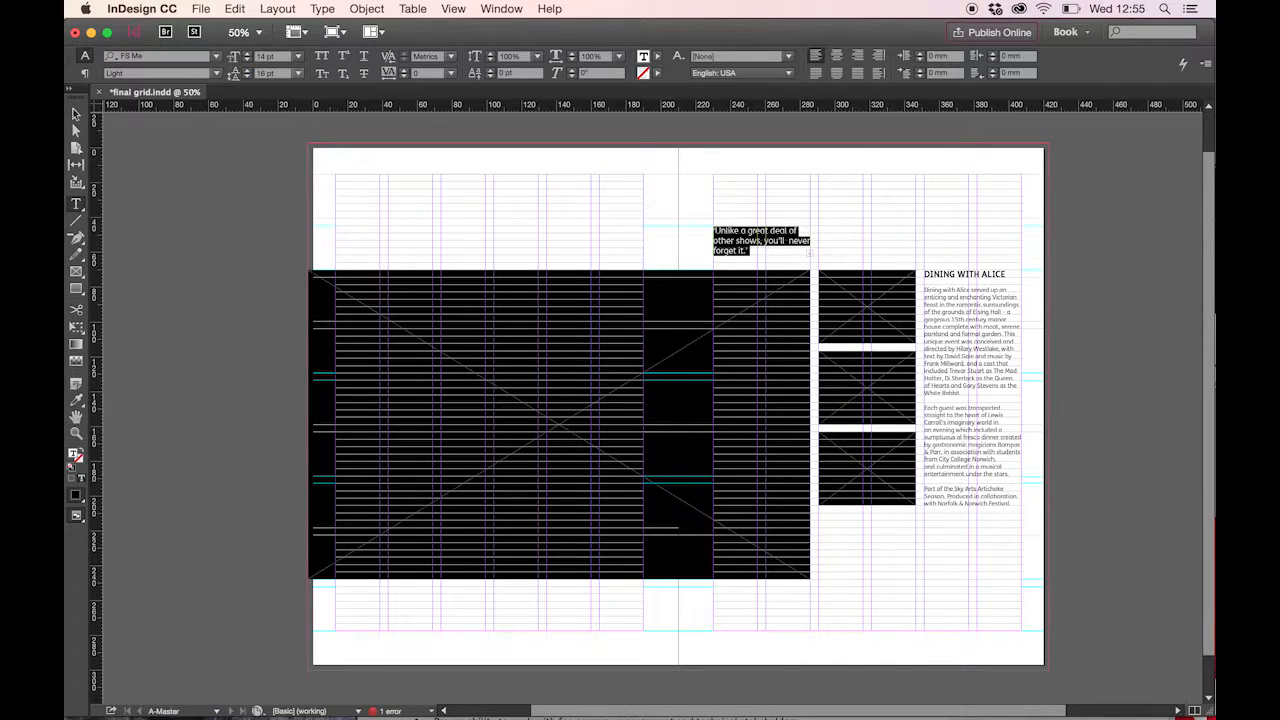
click(76, 114)
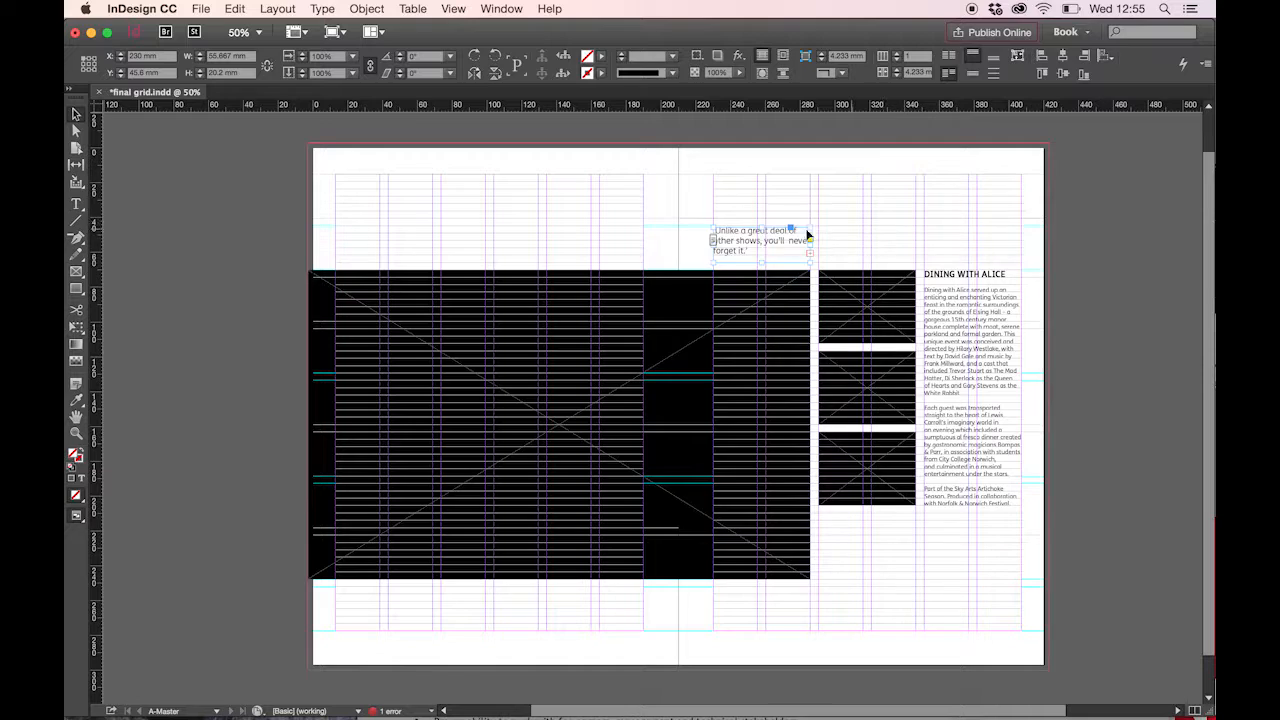
Step: Extend the Guardian quote frame upward to about 25.4 mm high and set the quote text's leading to 18 pt
drag(760, 228, 758, 216)
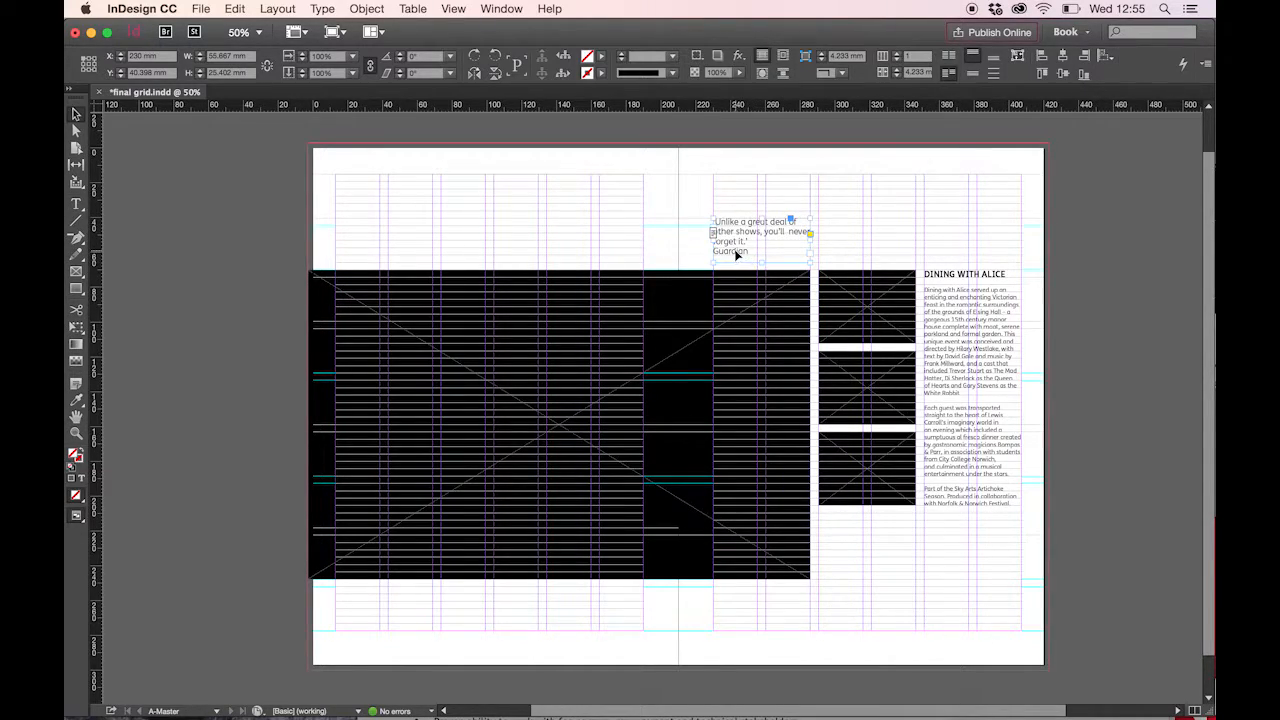
double_click(735, 255)
drag(748, 253, 700, 216)
click(272, 73)
text(18)
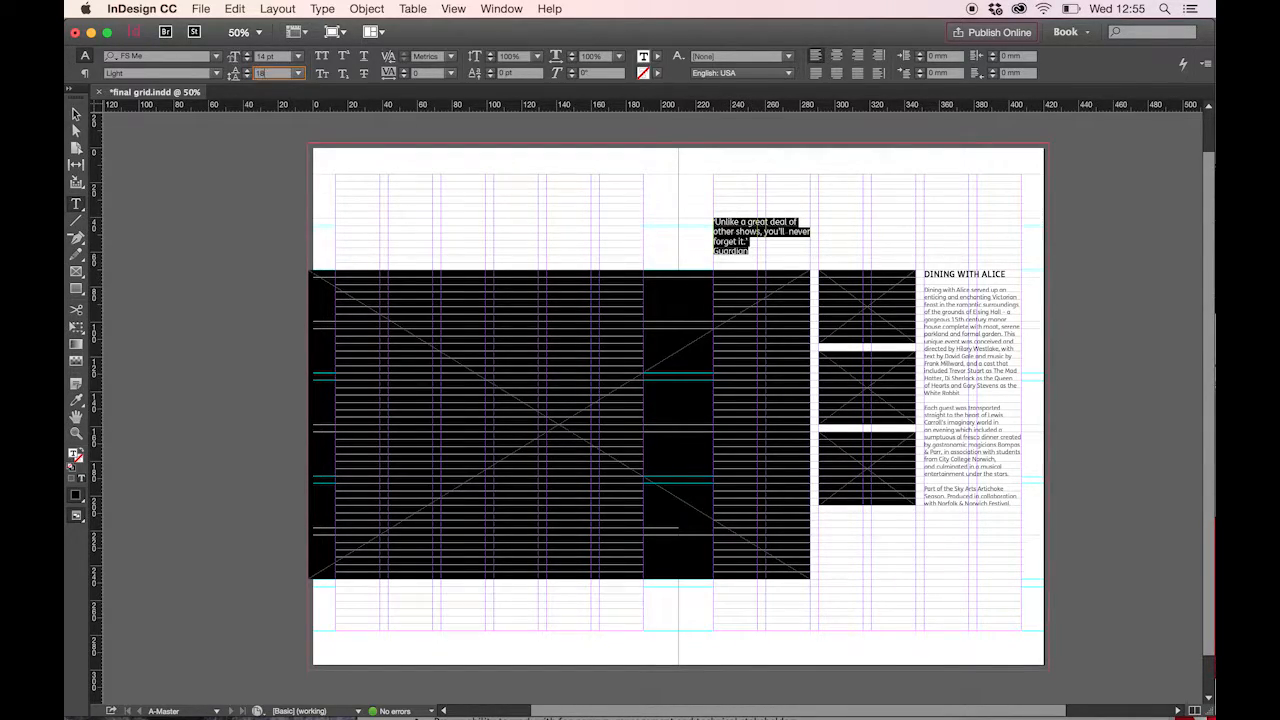
key(Return)
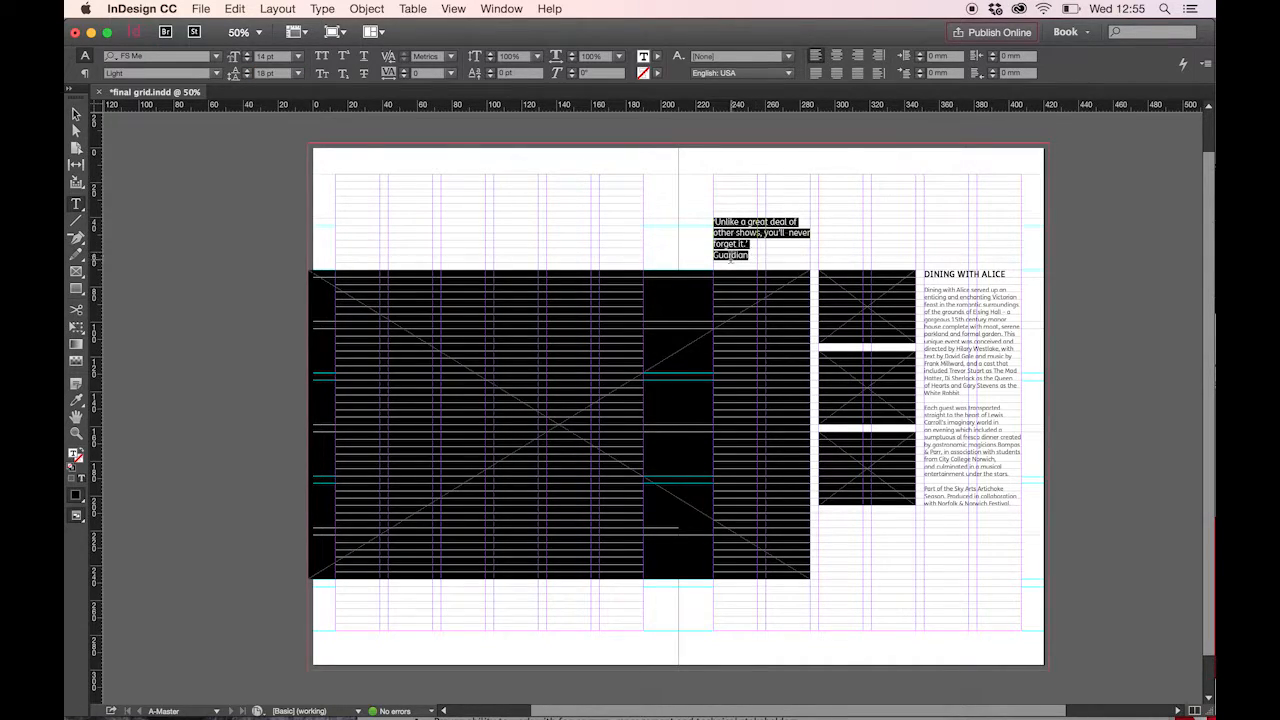
Step: Change the quote's attribution to "The Guardian" and set that line to 8 pt
click(730, 256)
click(714, 254)
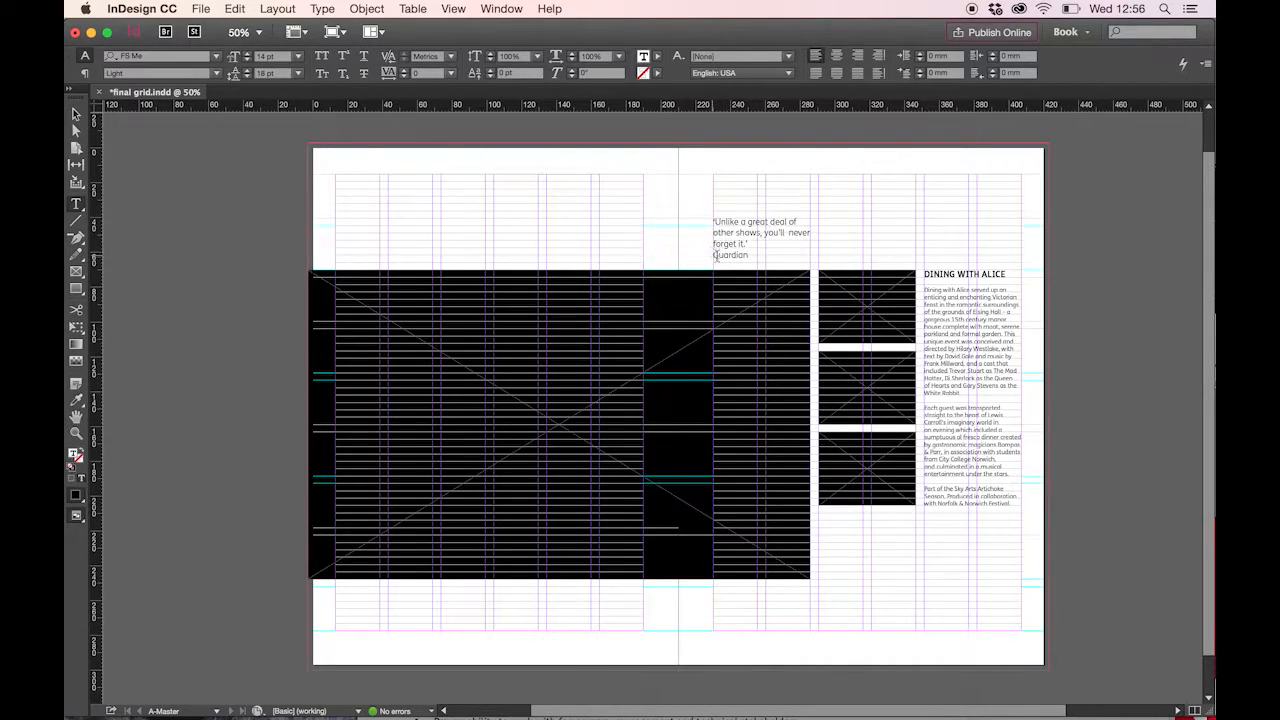
text(The)
double_click(746, 250)
shift+click(713, 255)
click(278, 56)
text(8)
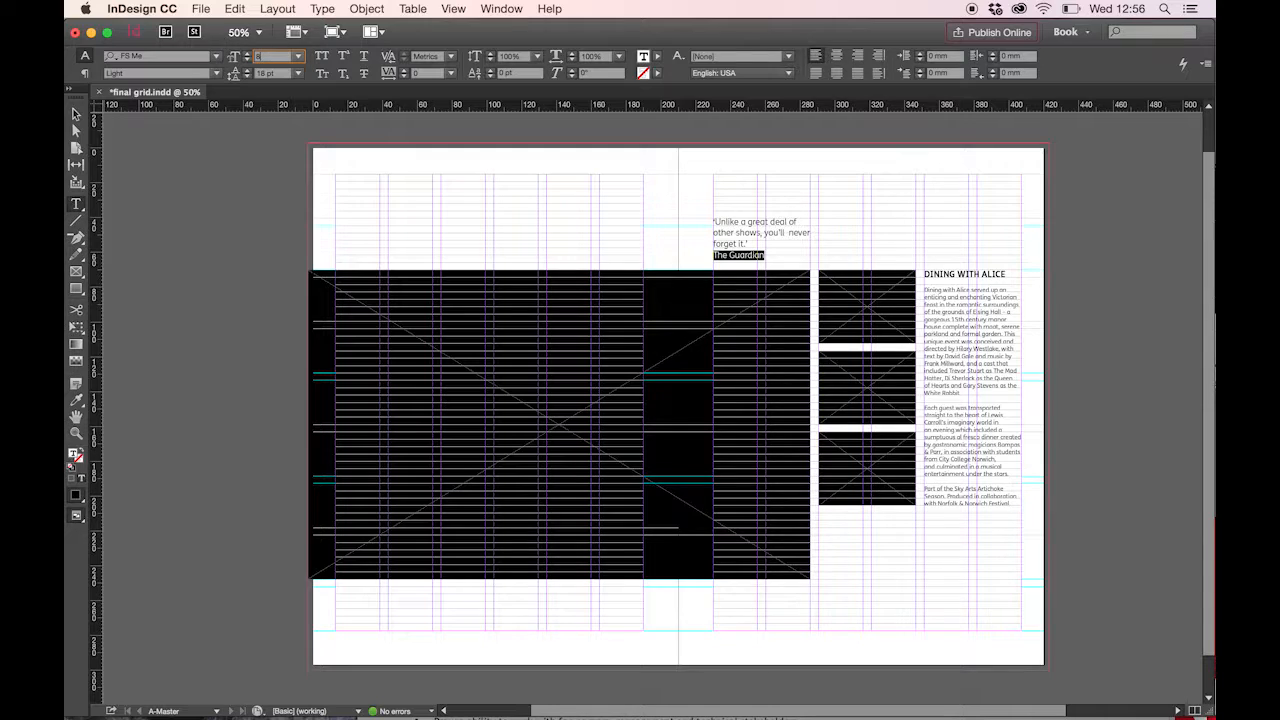
key(Return)
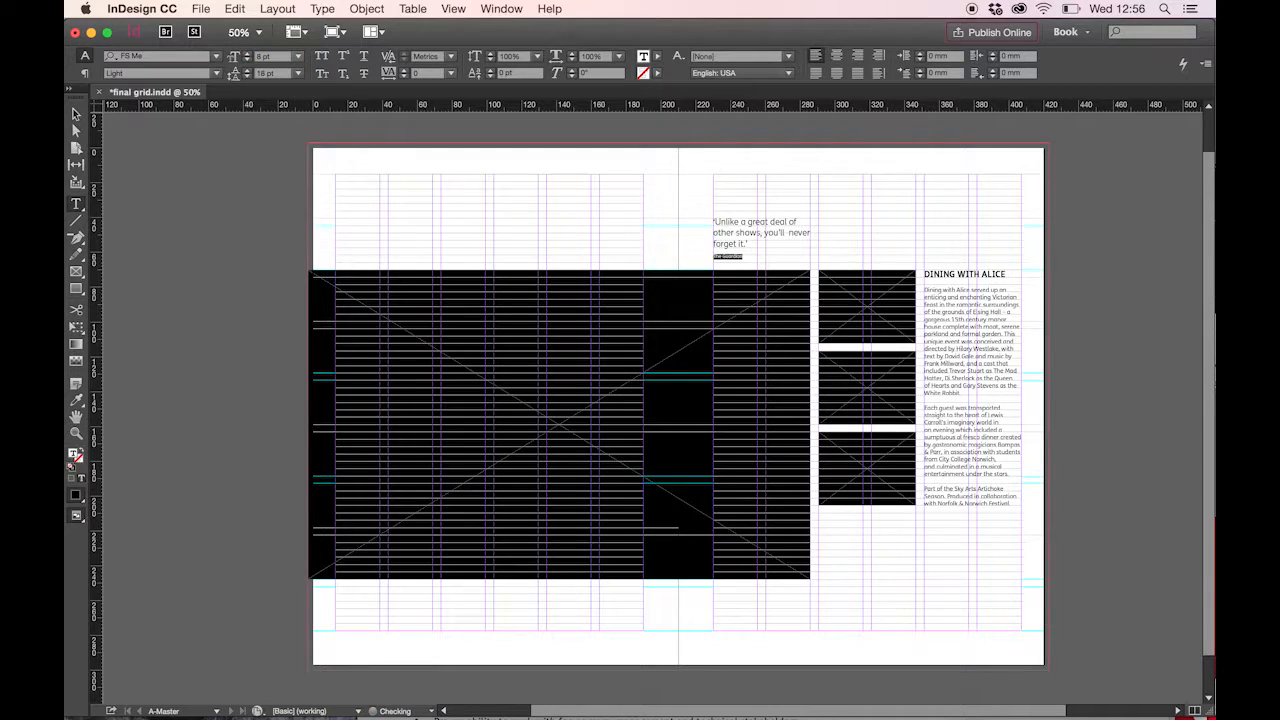
Step: Set the leading of the "The Guardian" attribution line to 16 pt
click(718, 255)
triple_click(724, 255)
double_click(265, 74)
text(16)
key(Return)
click(76, 114)
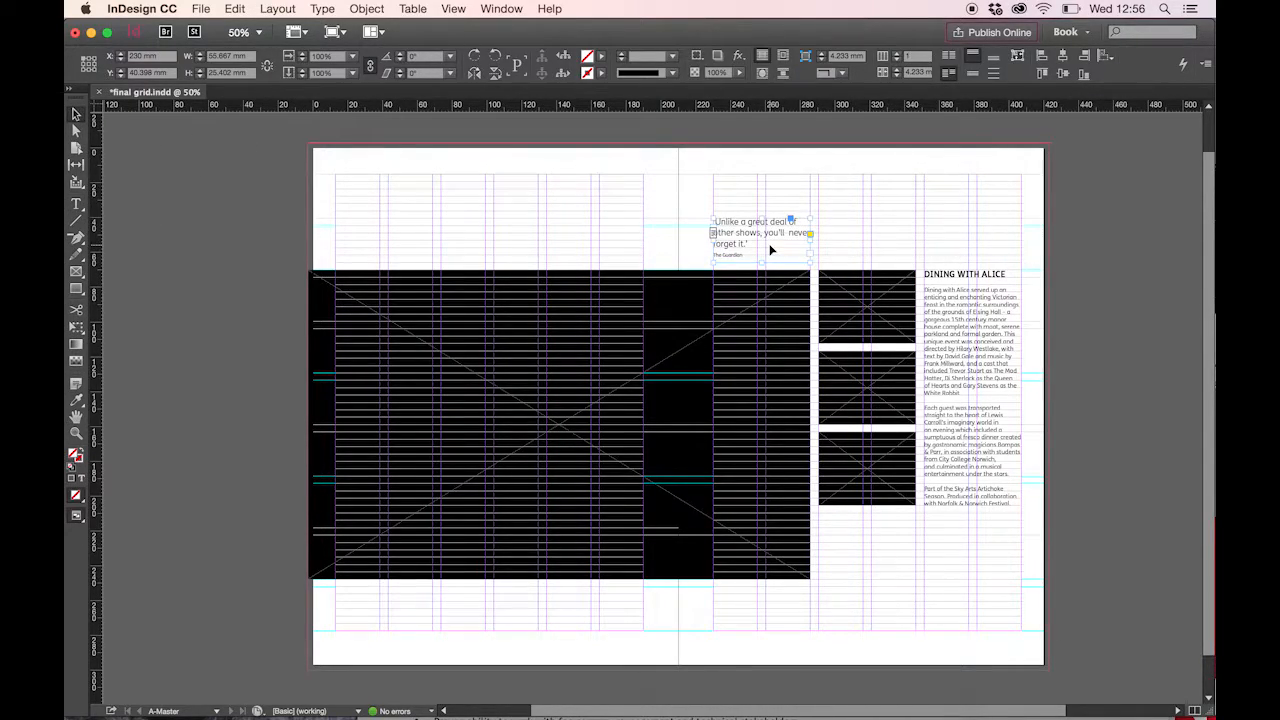
click(858, 226)
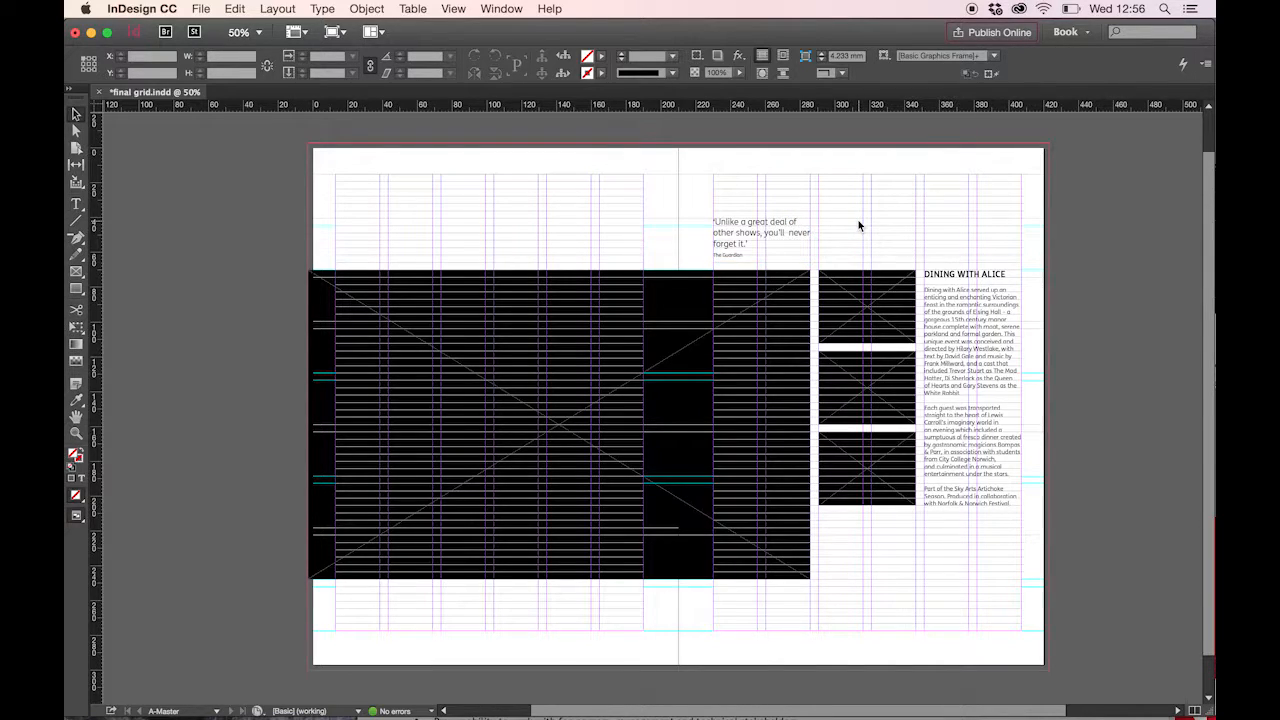
Step: Nudge the quote frame up to about Y 39.4 mm
click(748, 236)
key(Up)
key(Up)
key(Up)
key(Up)
key(Up)
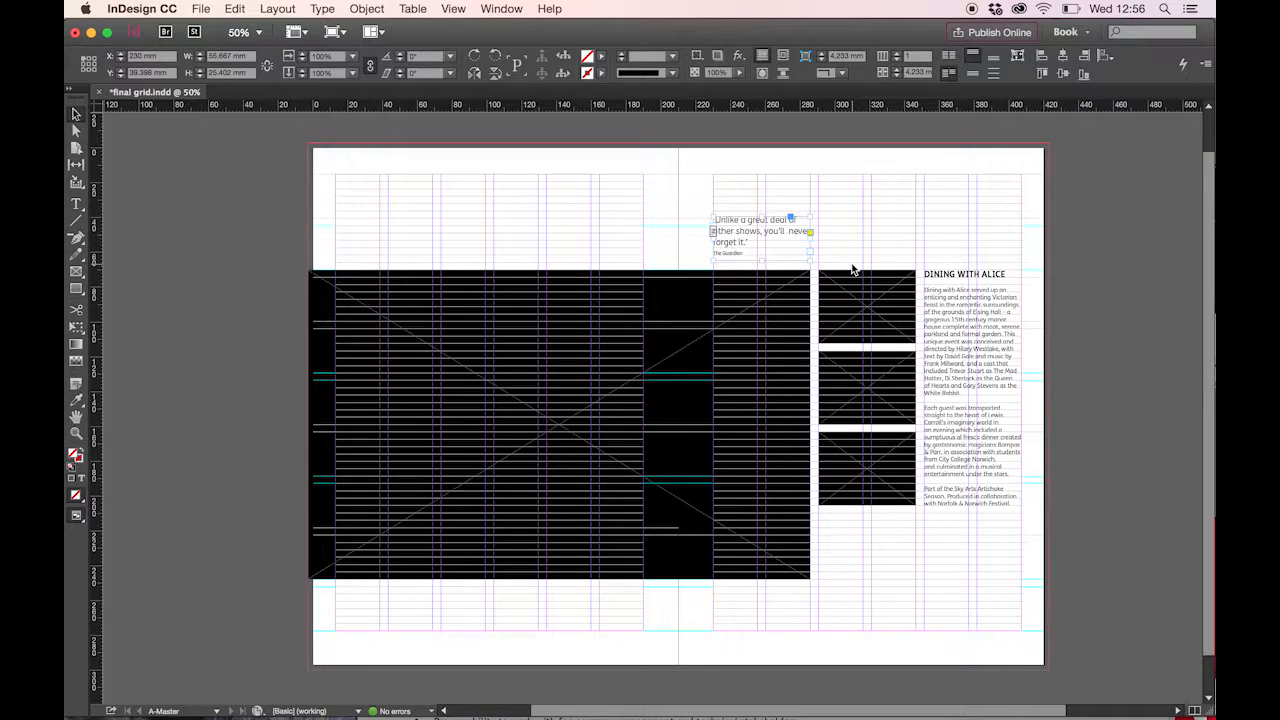
click(874, 222)
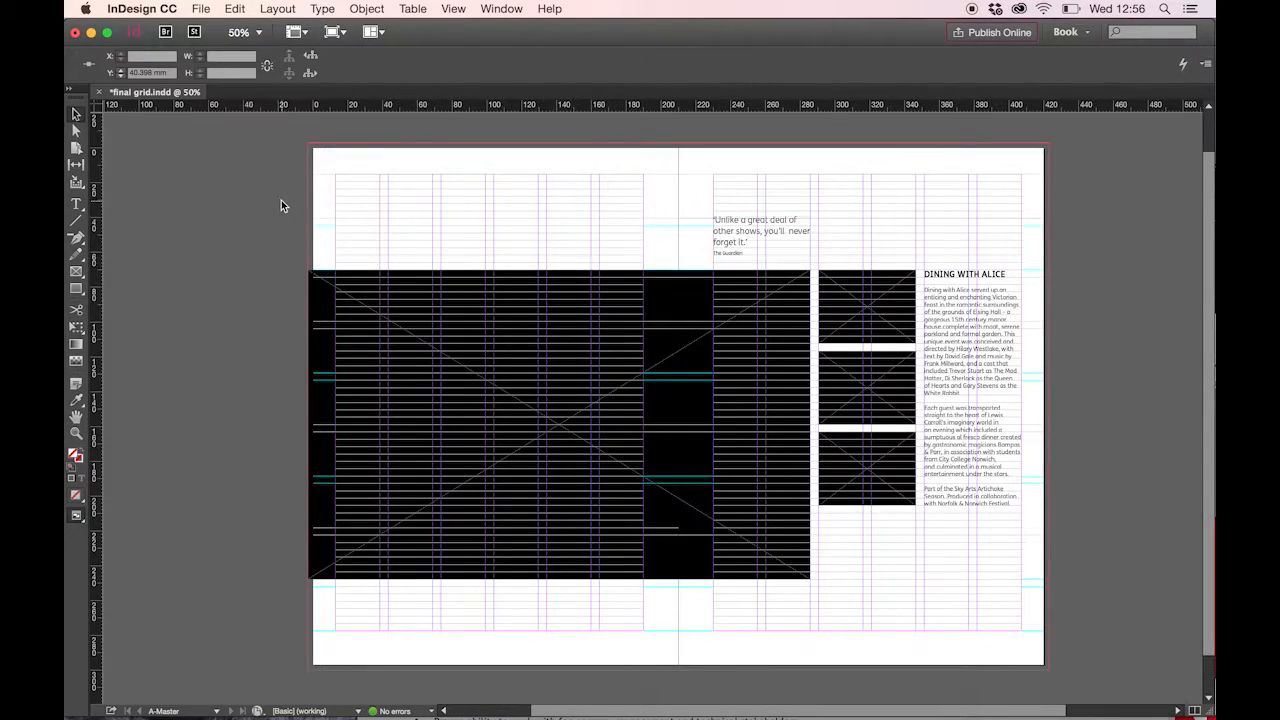
Step: In Preview screen mode, replace the space before "never" in the quote with a forced line break, and return to Normal mode
click(338, 34)
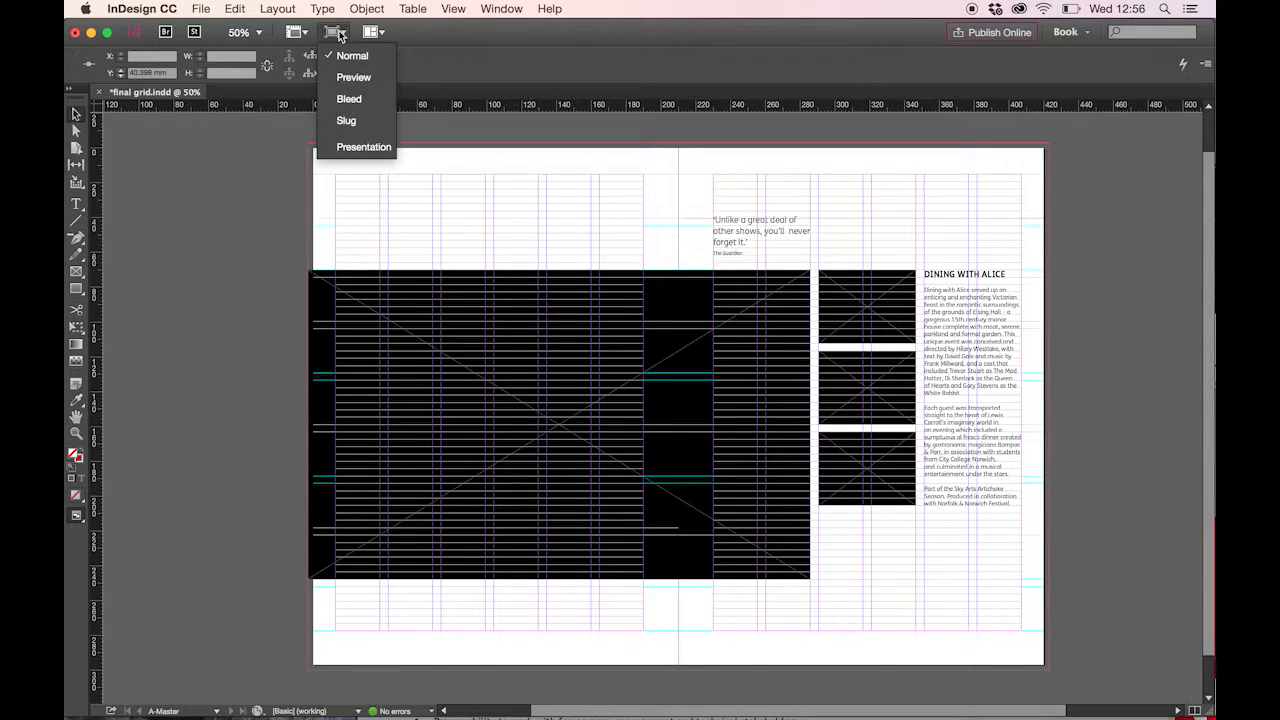
click(353, 77)
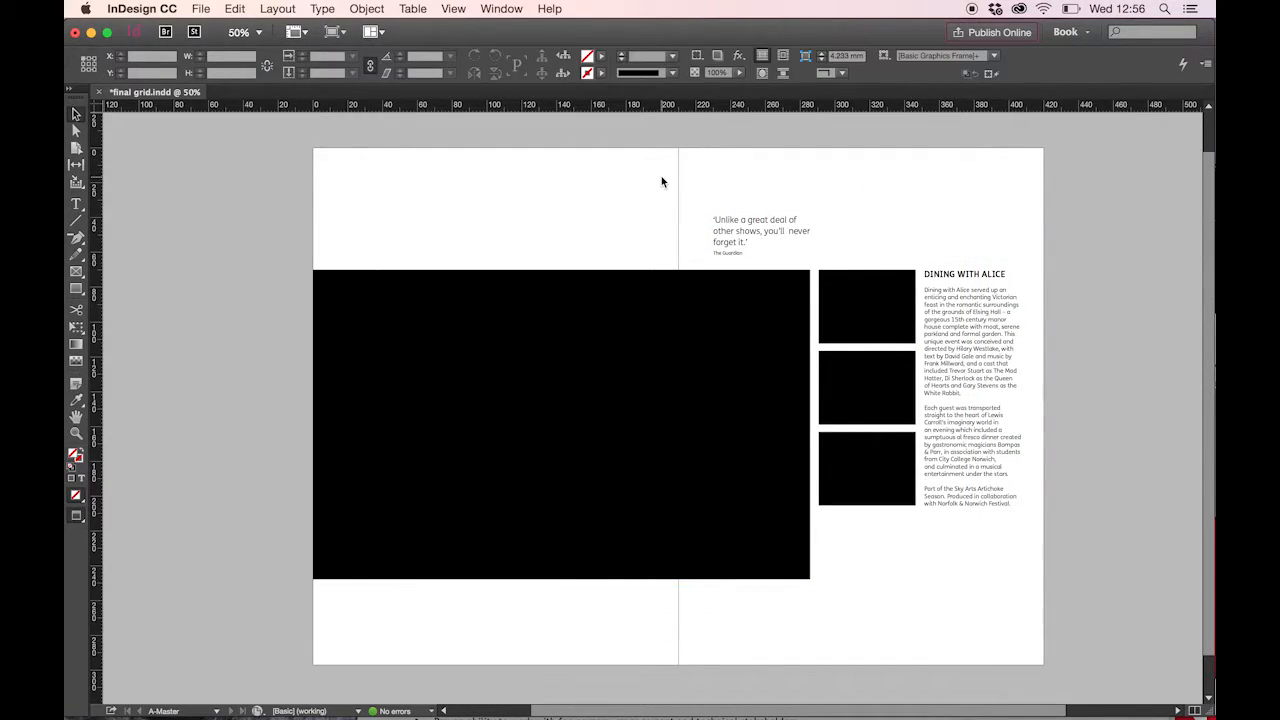
click(749, 229)
double_click(788, 228)
key(BackSpace)
key(shift+Return)
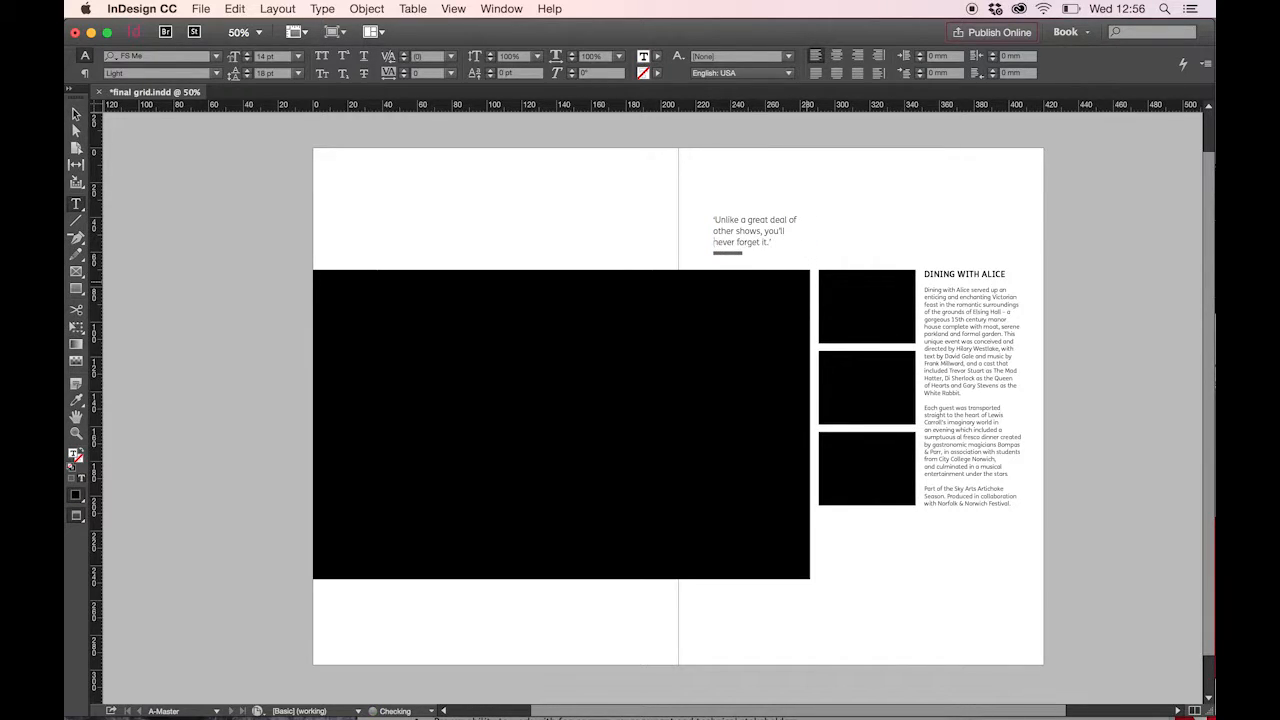
click(76, 114)
click(271, 217)
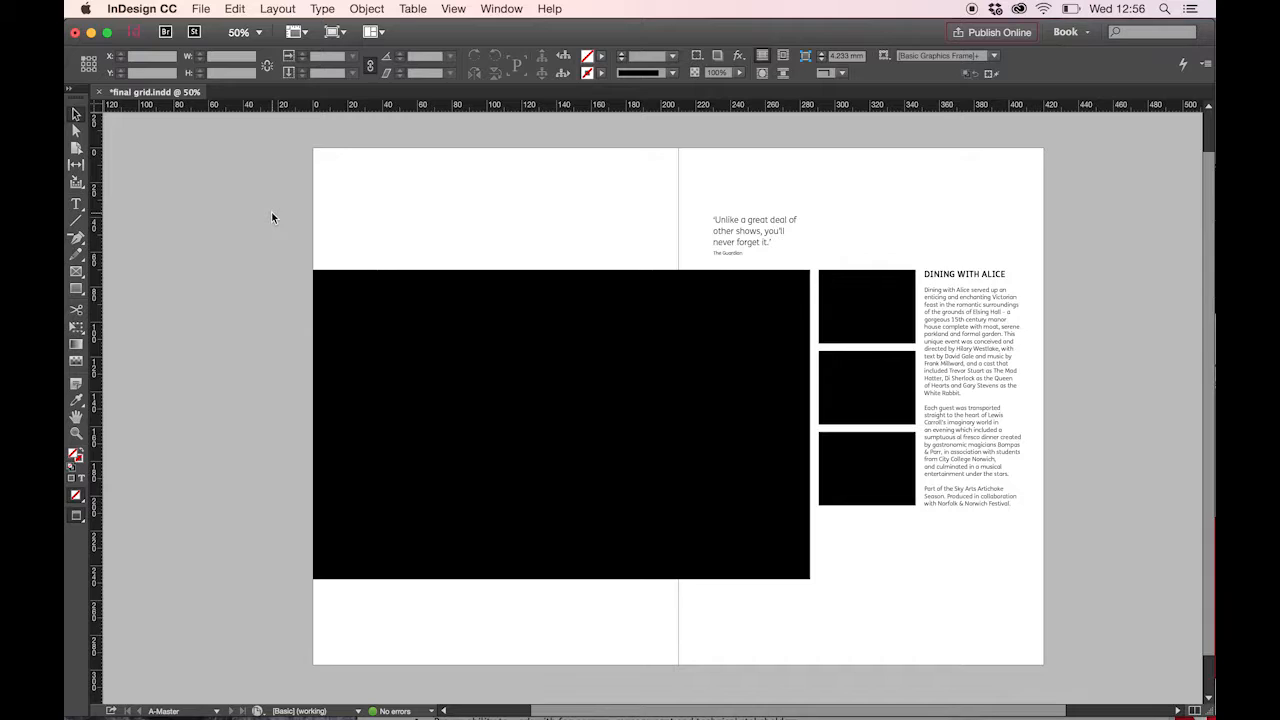
click(334, 32)
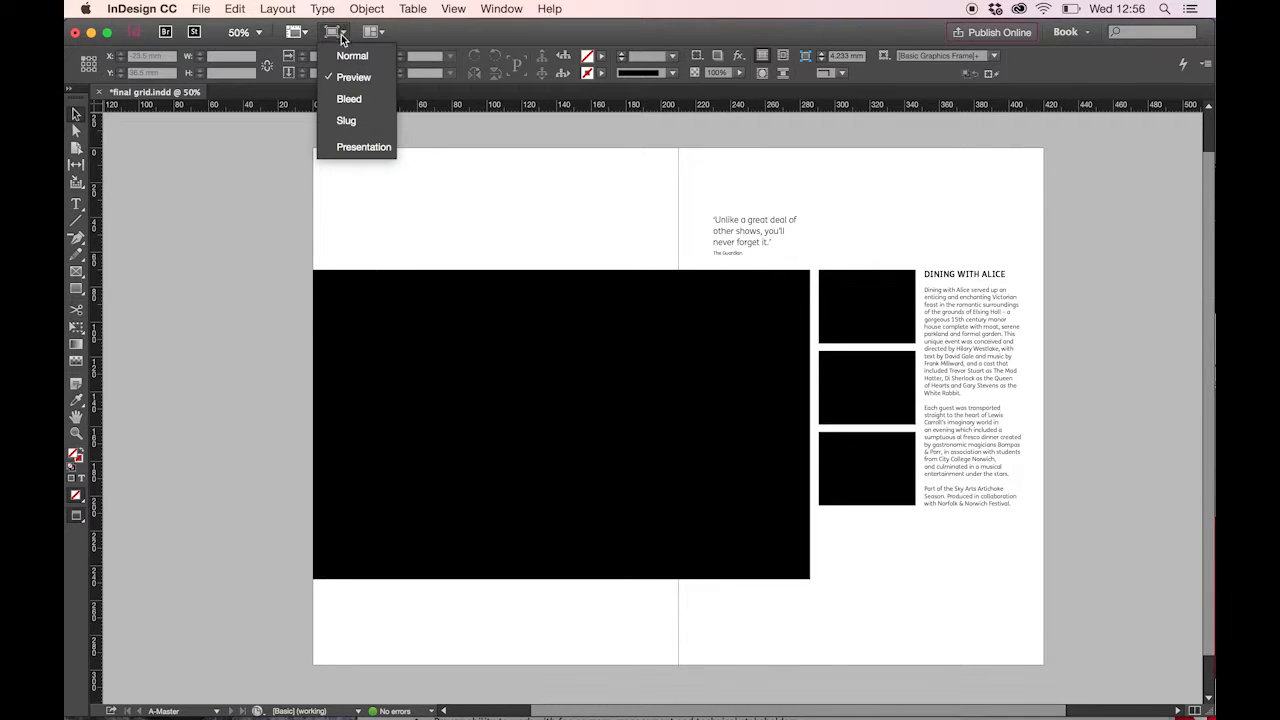
click(346, 58)
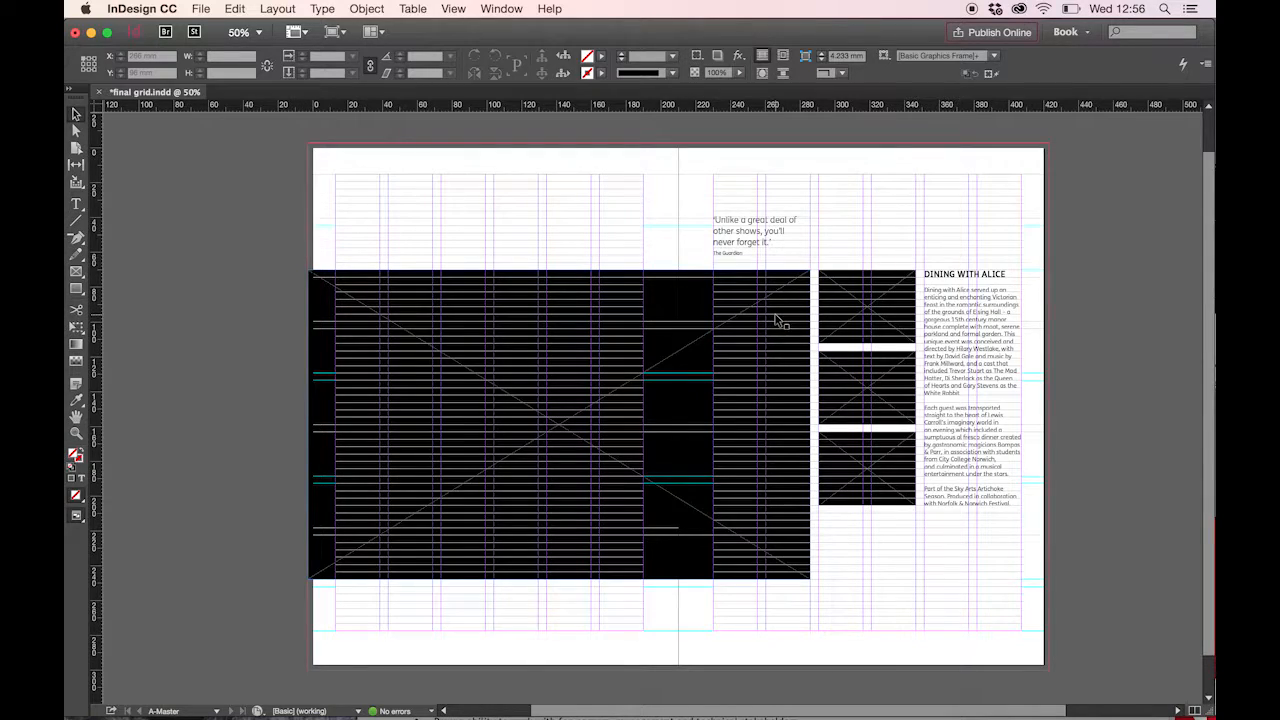
Step: Preview the photos in the alice folder and place the 9Laslett Queen of Hearts and Red Queen JPEG into the large black frame
click(688, 337)
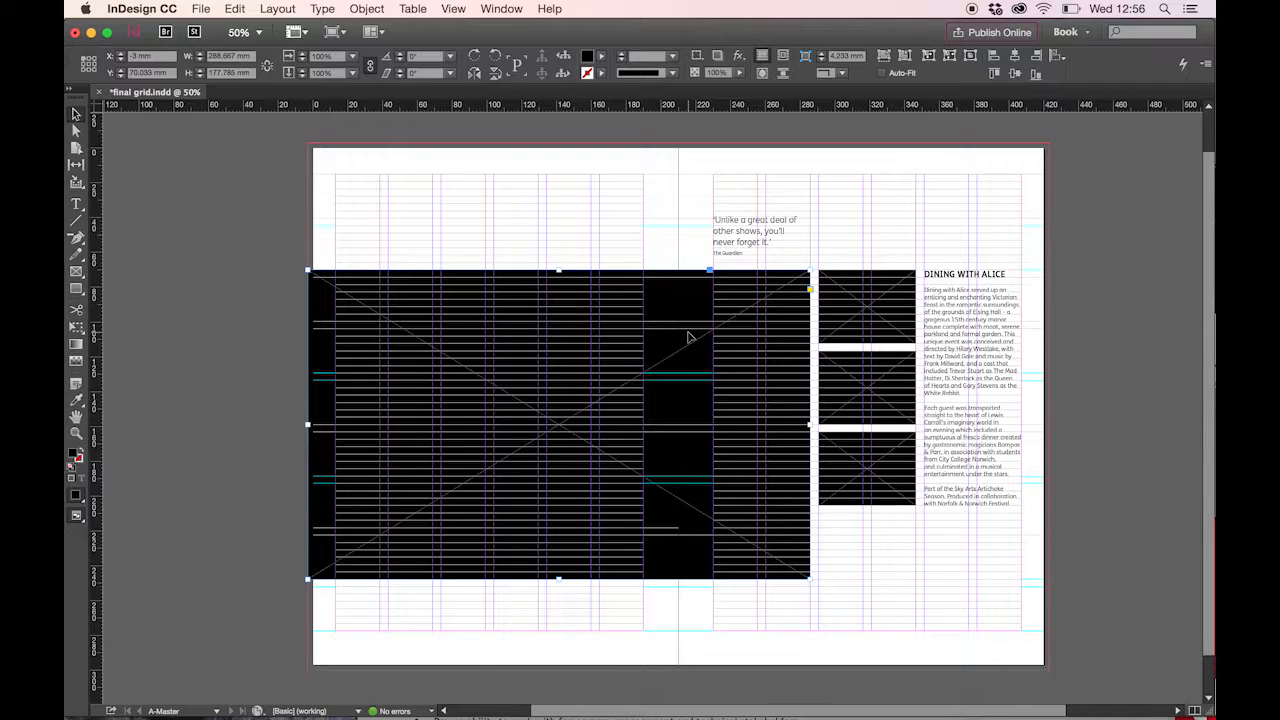
key(super+d)
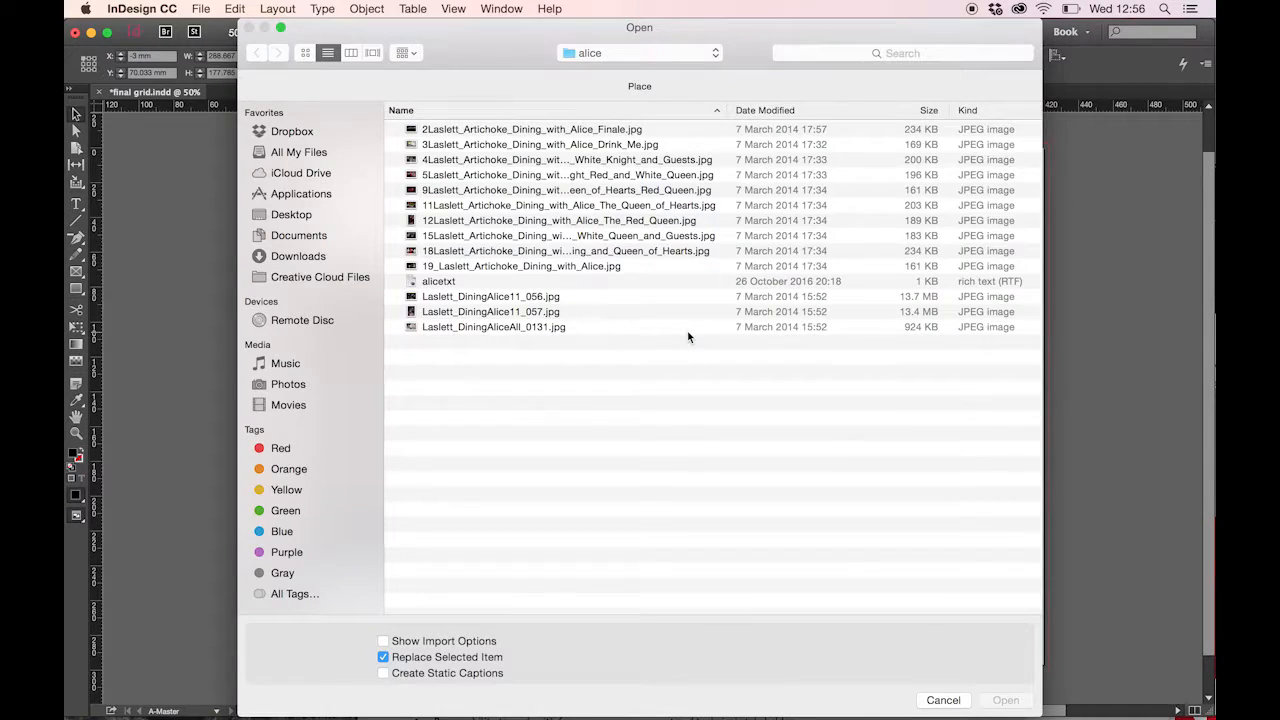
click(588, 130)
key(space)
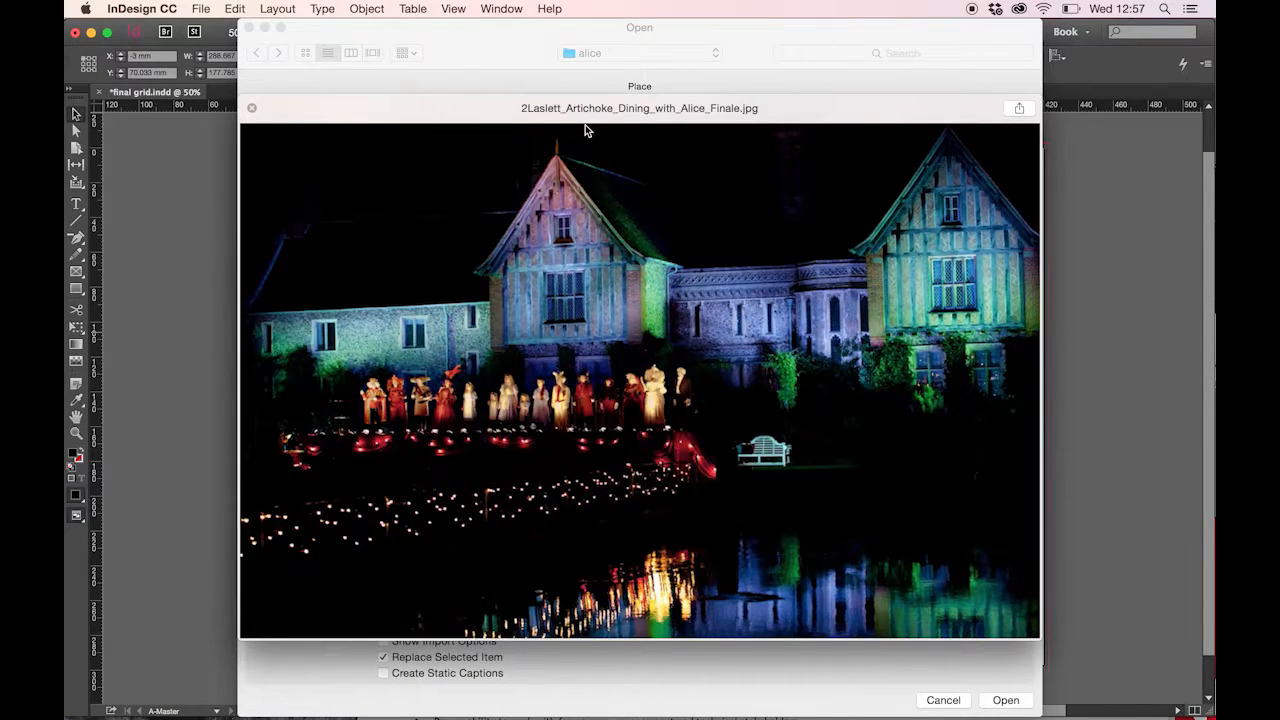
key(Down)
key(Down)
key(Down)
key(Down)
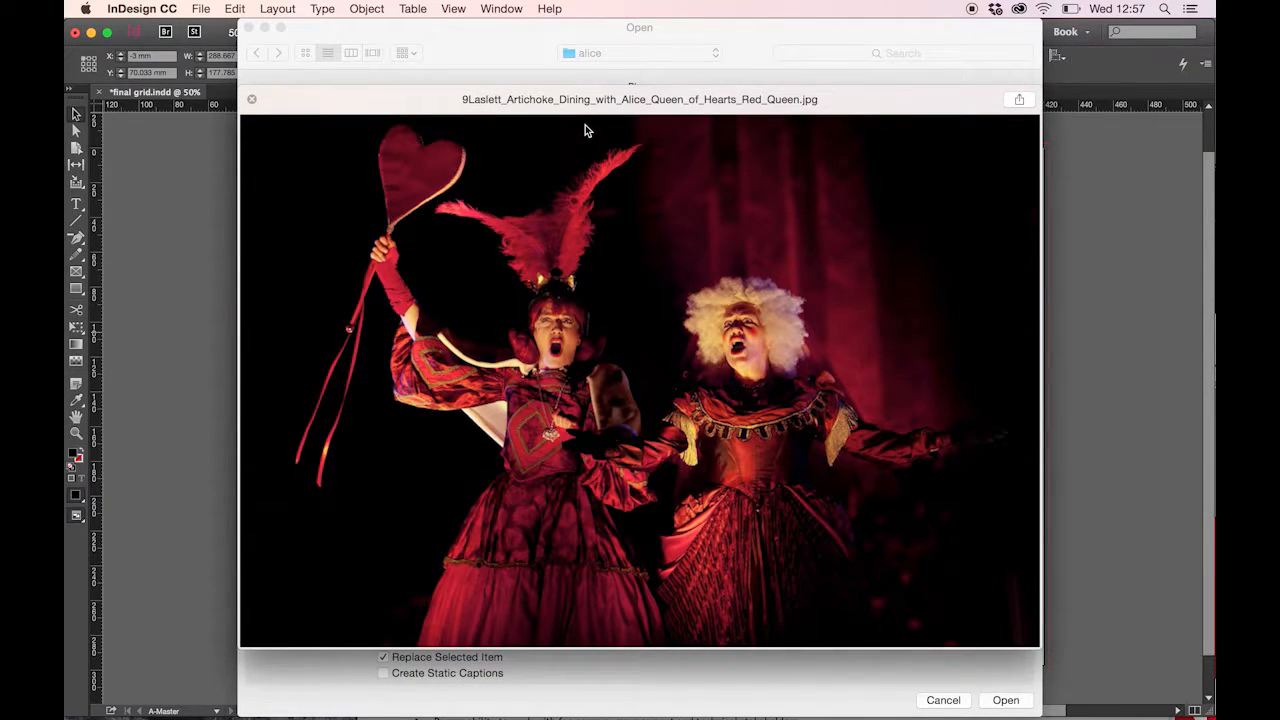
click(252, 100)
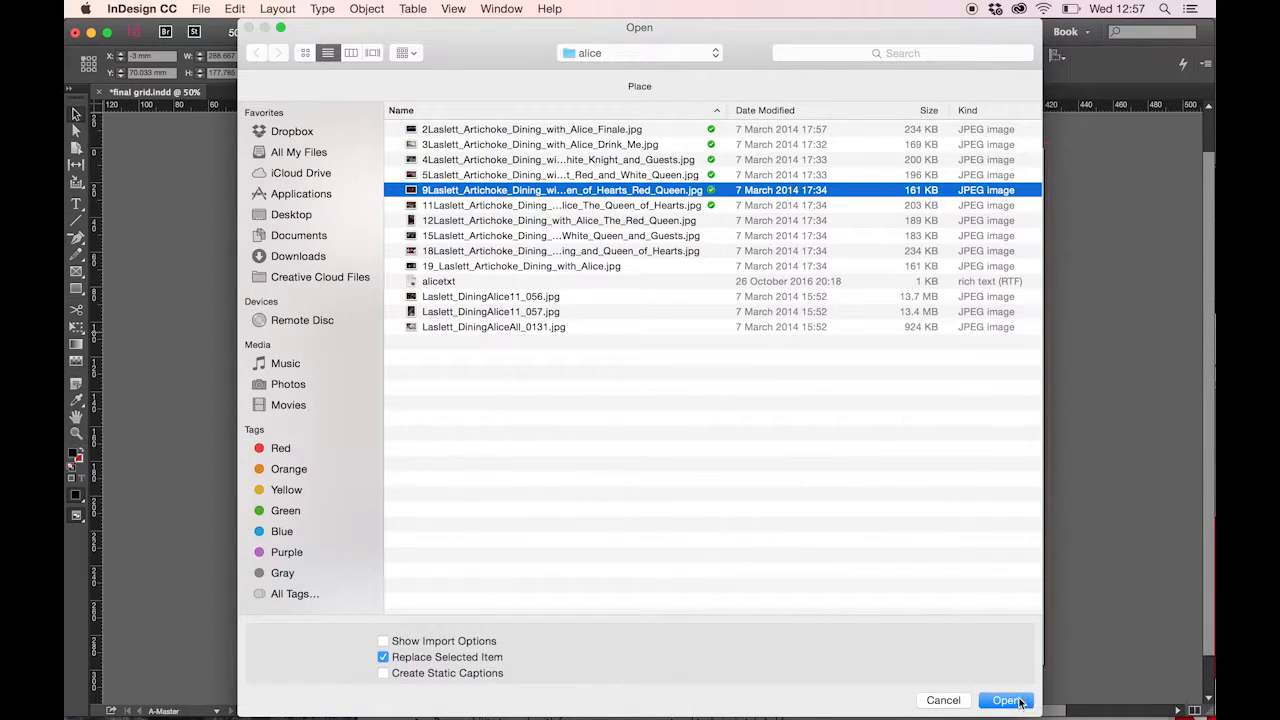
click(1006, 700)
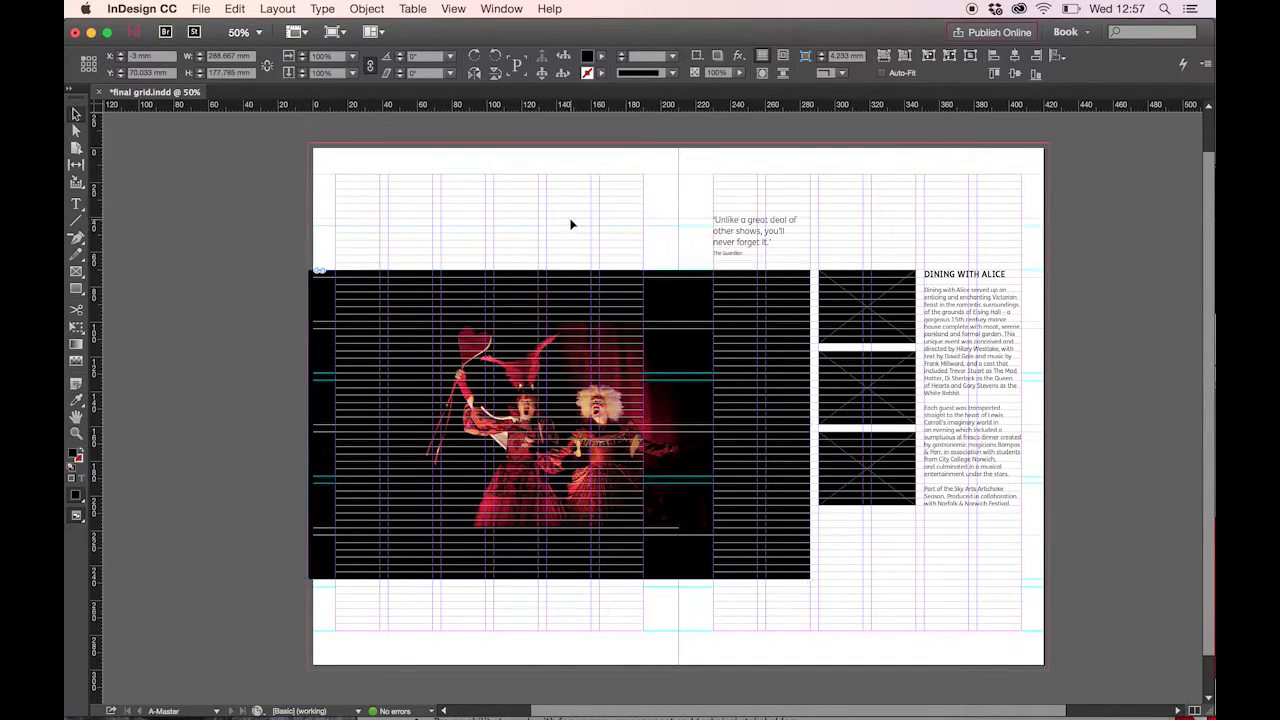
click(187, 166)
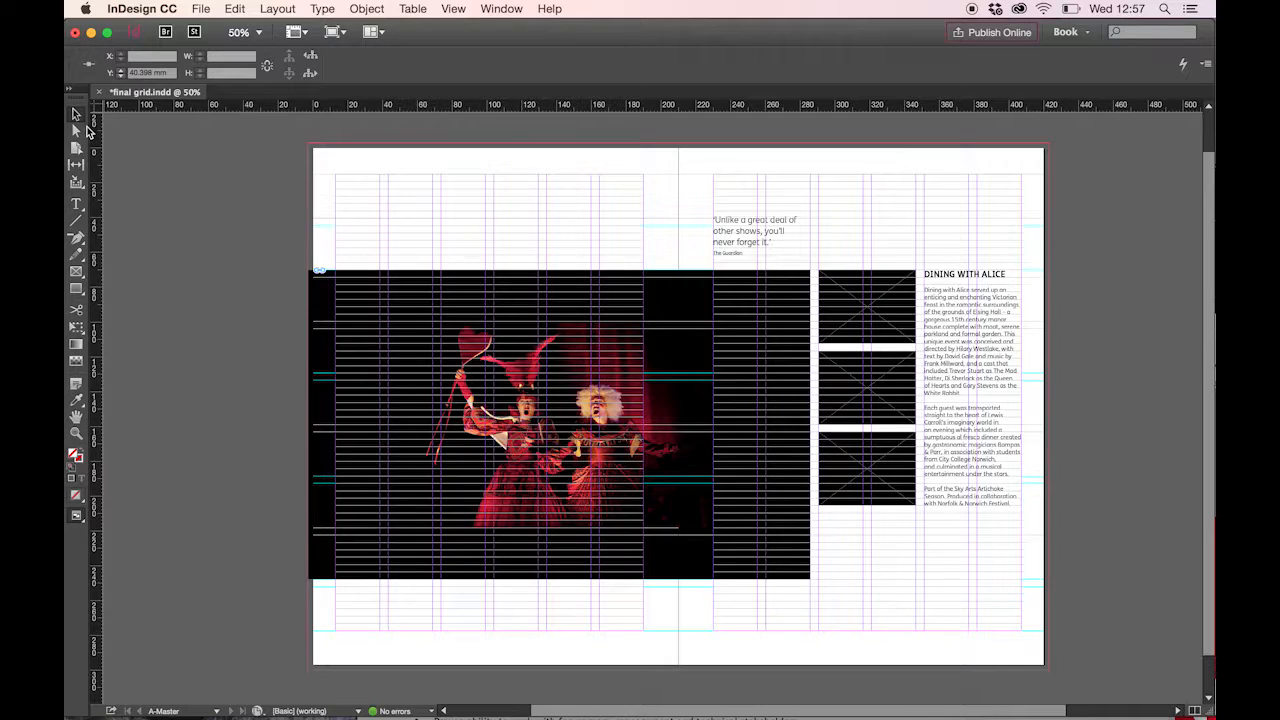
Step: Scale the placed queens photo inside its frame to about 84%, roughly 297 by 198 mm, so it fills the frame
click(84, 130)
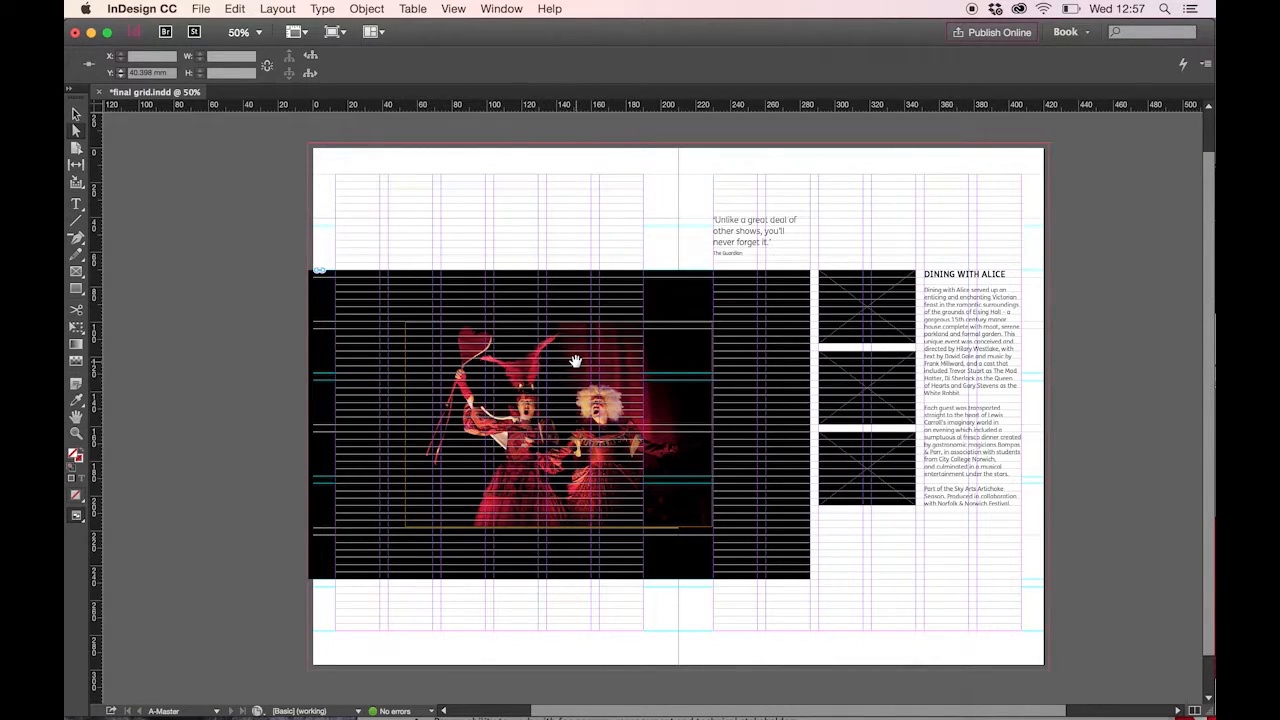
click(576, 361)
click(76, 328)
drag(712, 322, 811, 256)
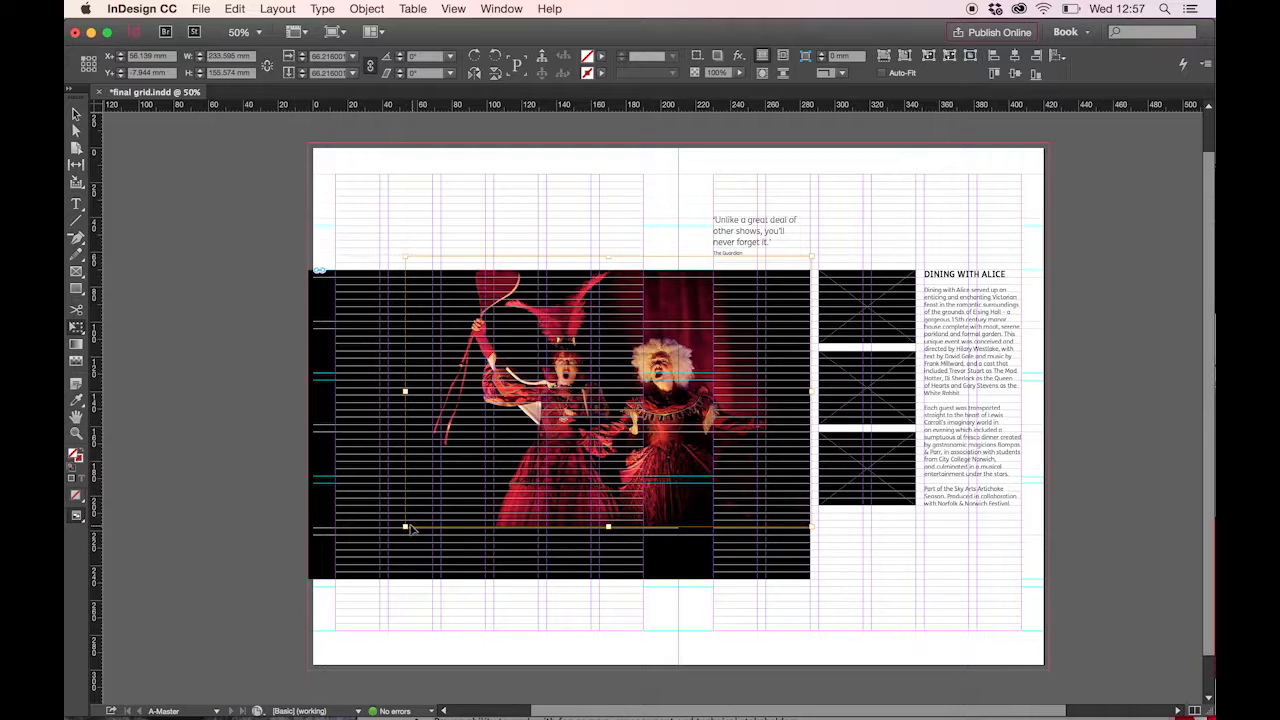
drag(404, 527, 280, 577)
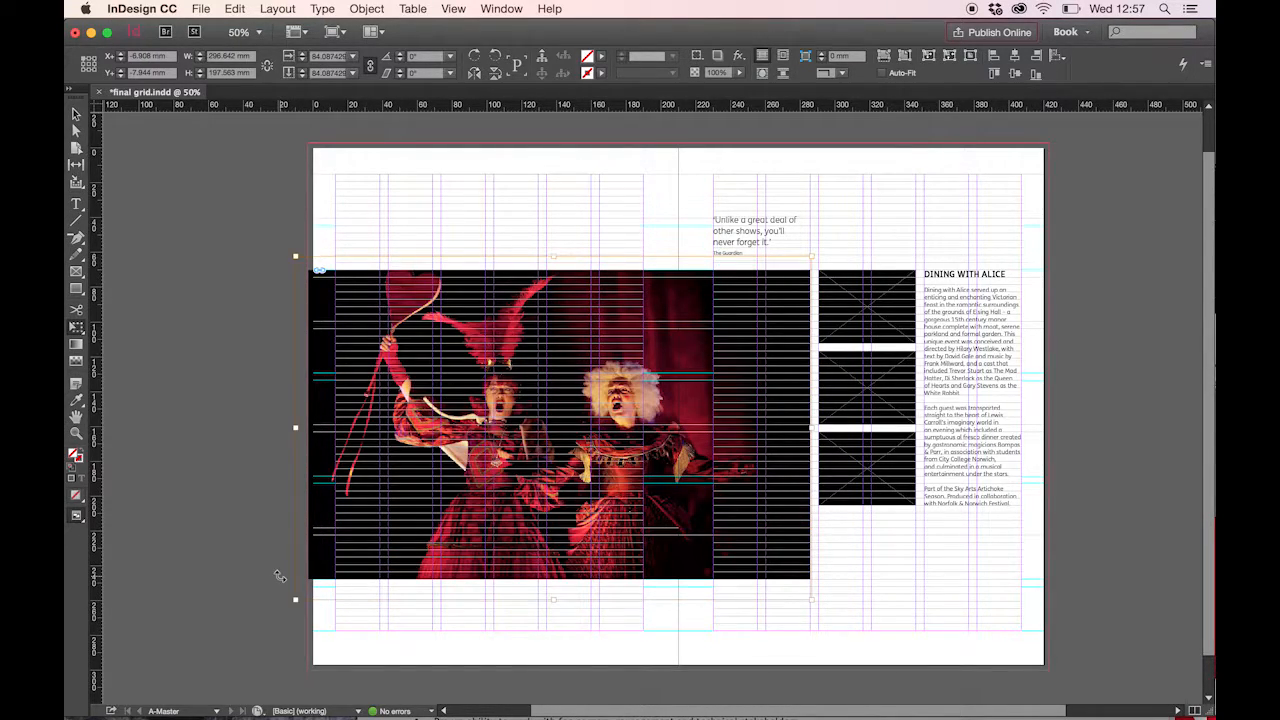
Step: Nudge the queens photo down and slightly left within its frame to about X -7.4 mm, Y -2.2 mm
click(76, 131)
key(Down)
key(Down)
key(Down)
key(Down)
key(Down)
key(Down)
key(Down)
key(Down)
key(Down)
key(Down)
key(Down)
key(Down)
key(Down)
key(Down)
key(Down)
key(Down)
key(Down)
key(Down)
key(Down)
key(Down)
key(Down)
key(Down)
key(Down)
key(Left)
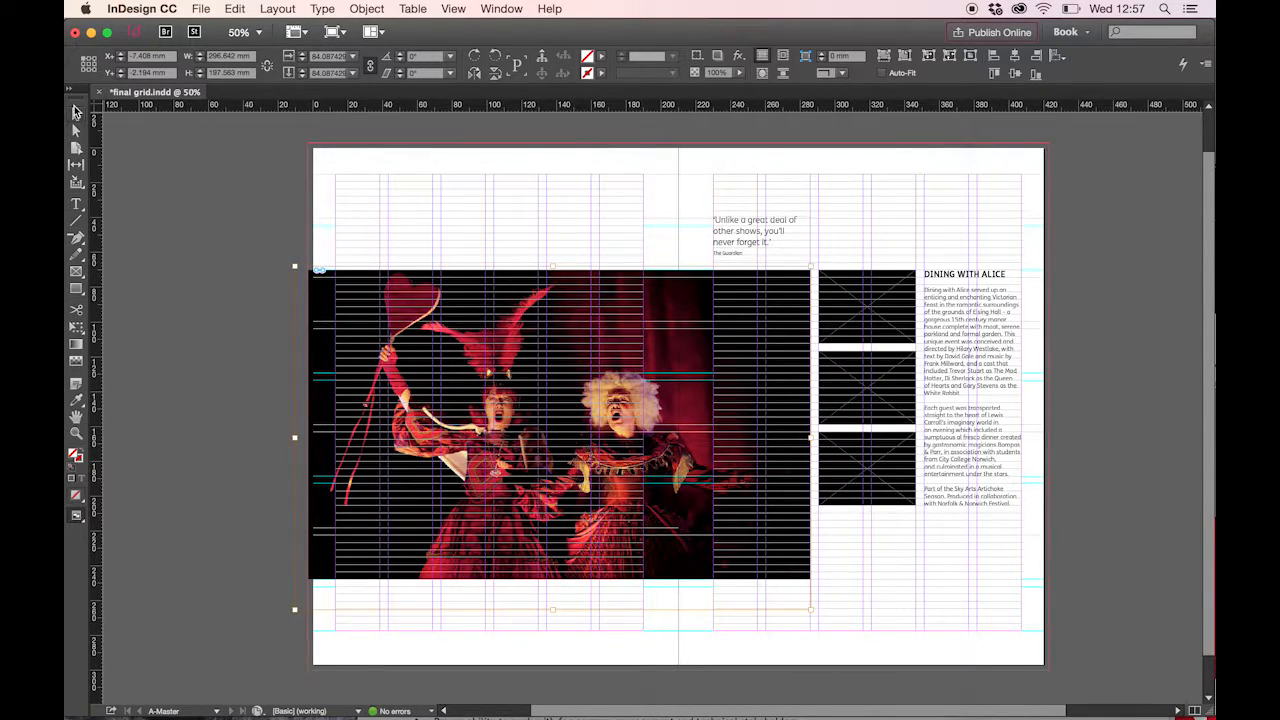
click(182, 190)
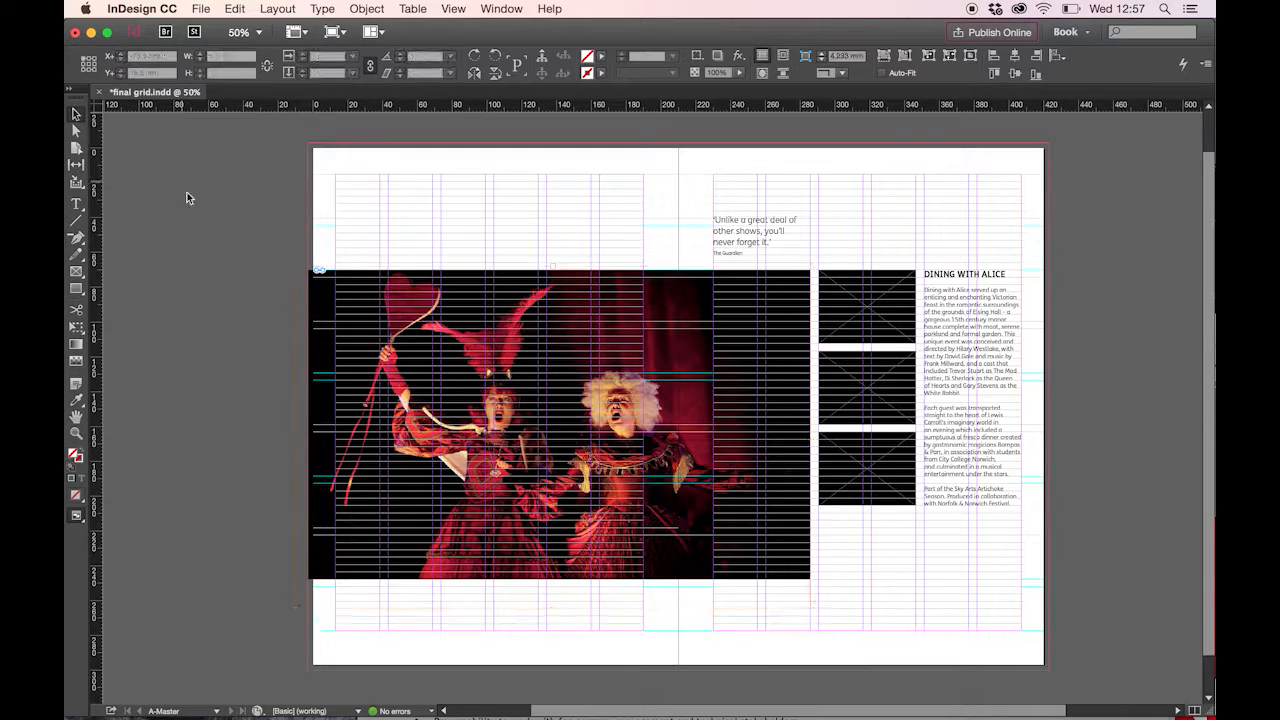
Step: Set the fill of the large photo frame to None
click(420, 312)
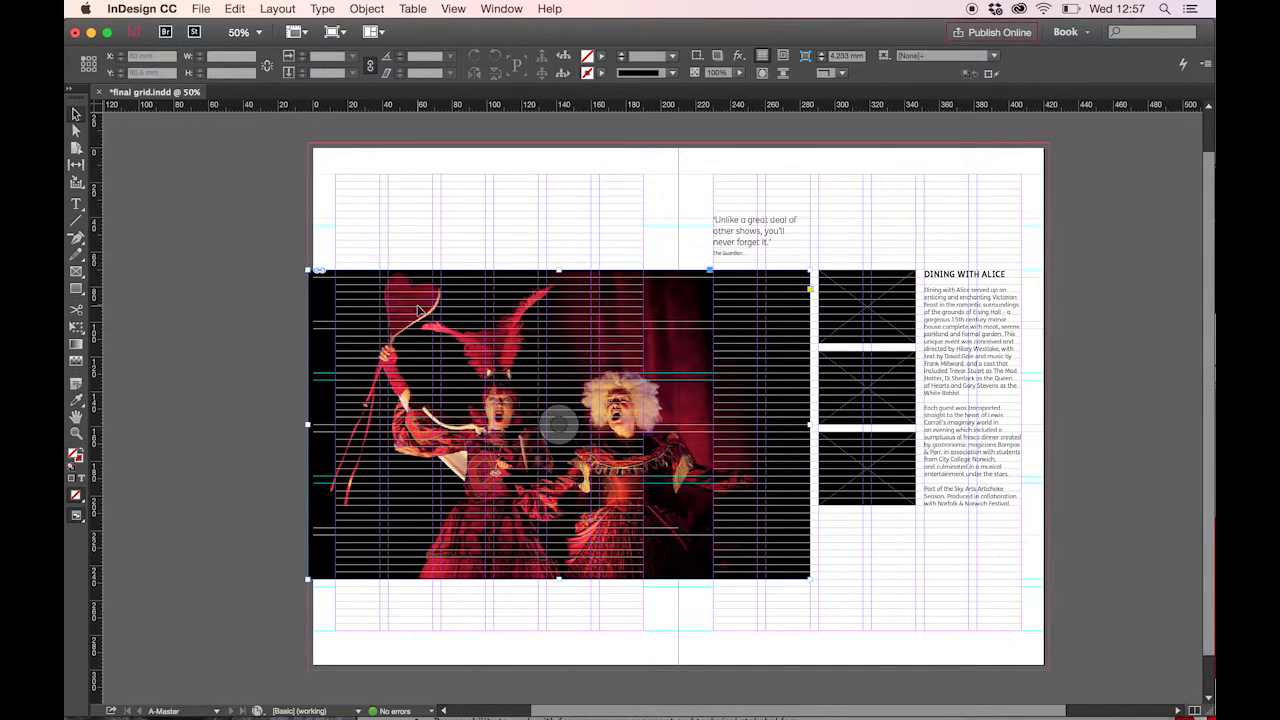
click(602, 58)
click(536, 91)
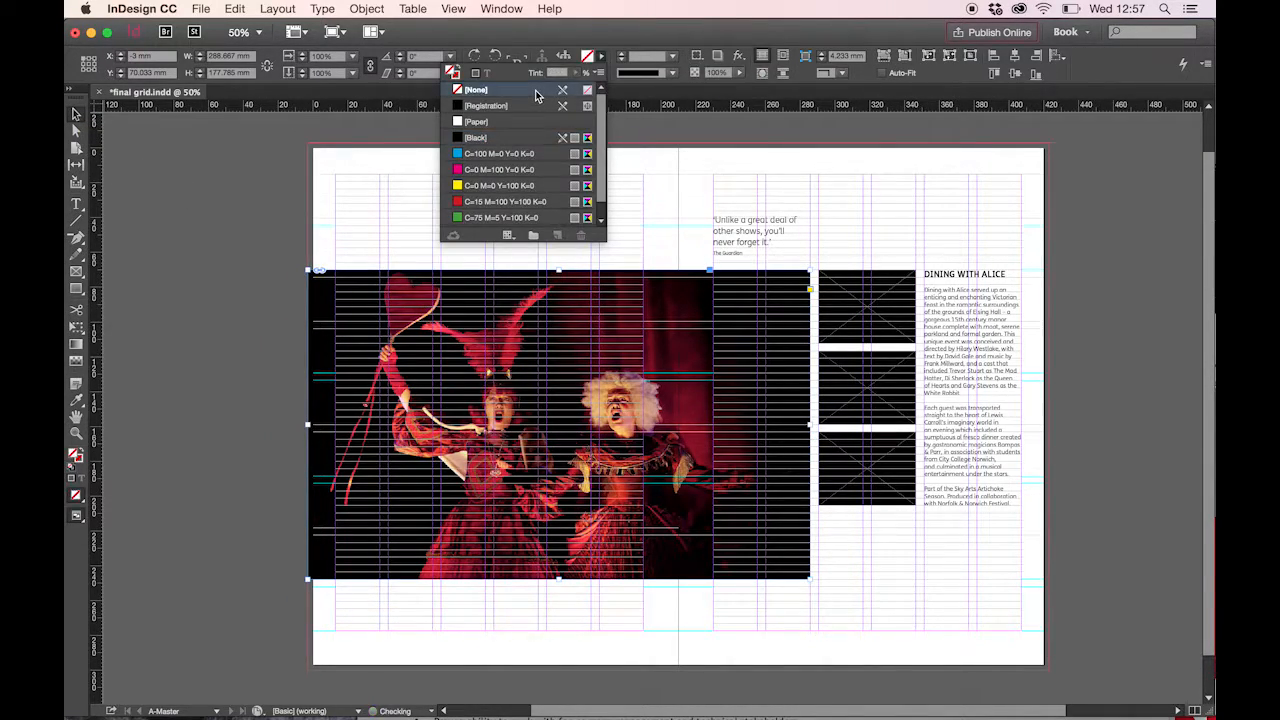
click(246, 226)
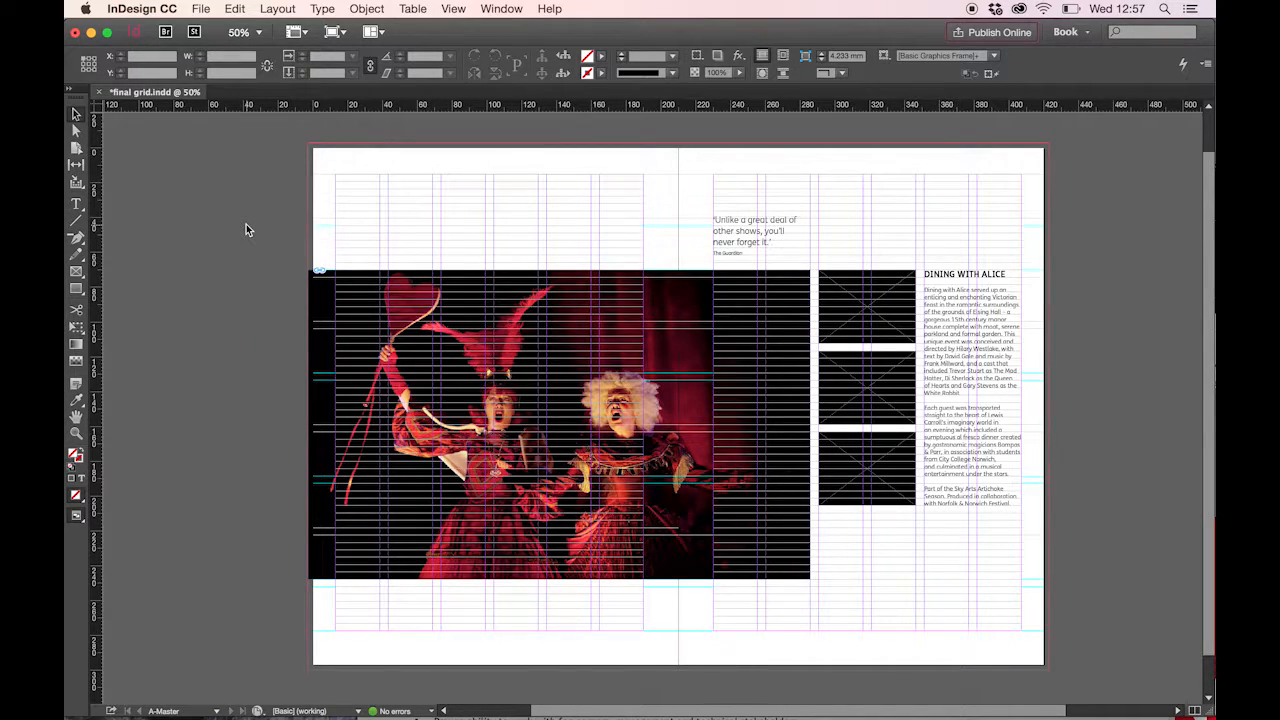
Step: Switch to Preview screen mode and fine-tune the queens photo within its frame to about X -7.7 mm, Y -1.7 mm
click(338, 32)
click(345, 72)
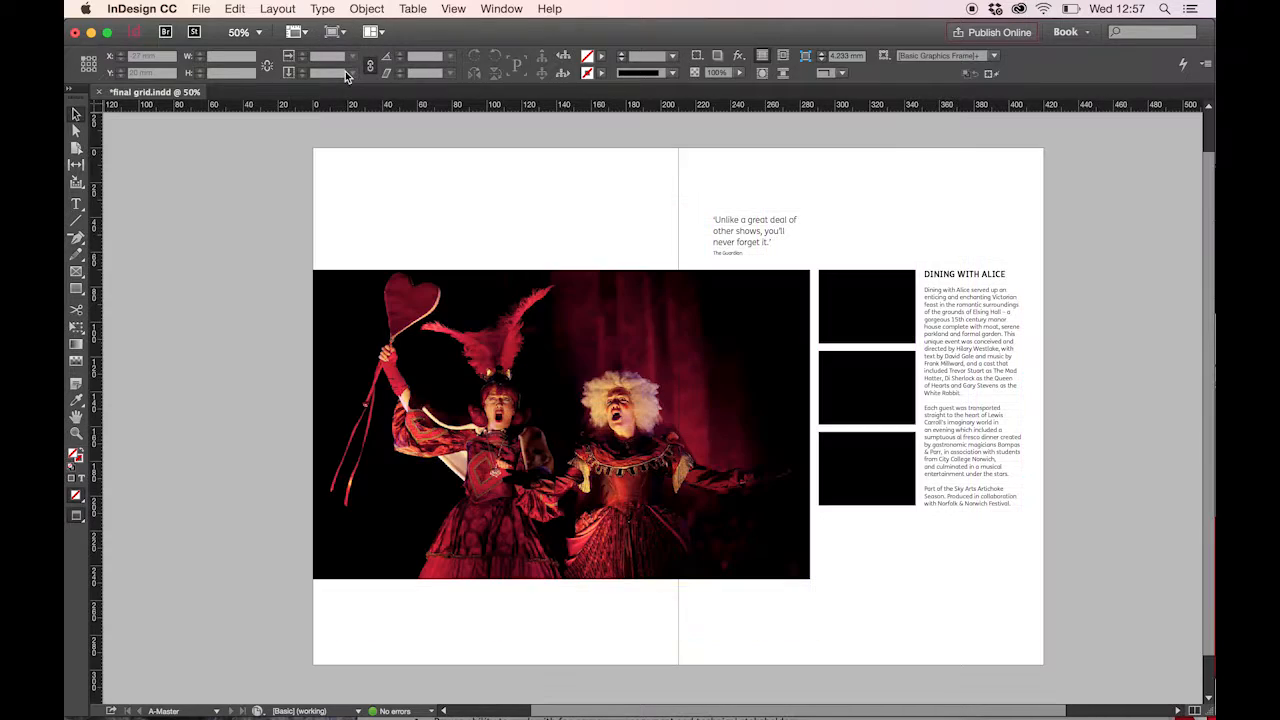
click(77, 130)
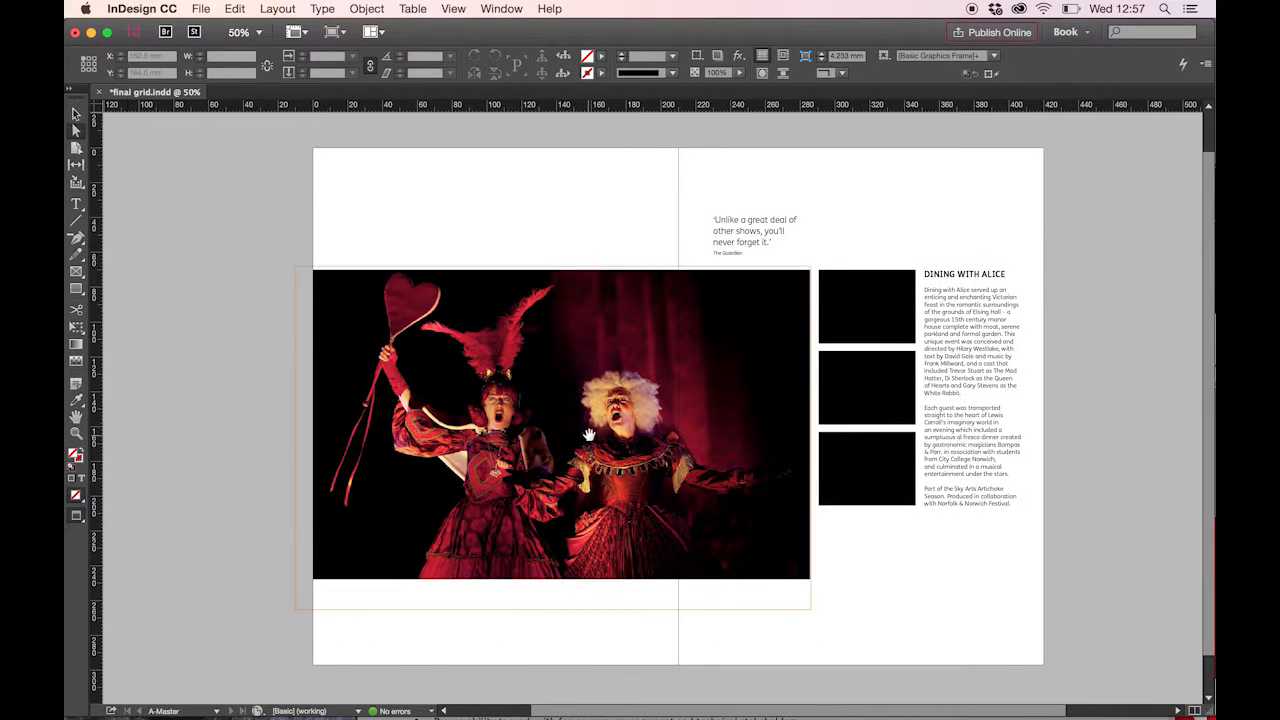
click(572, 416)
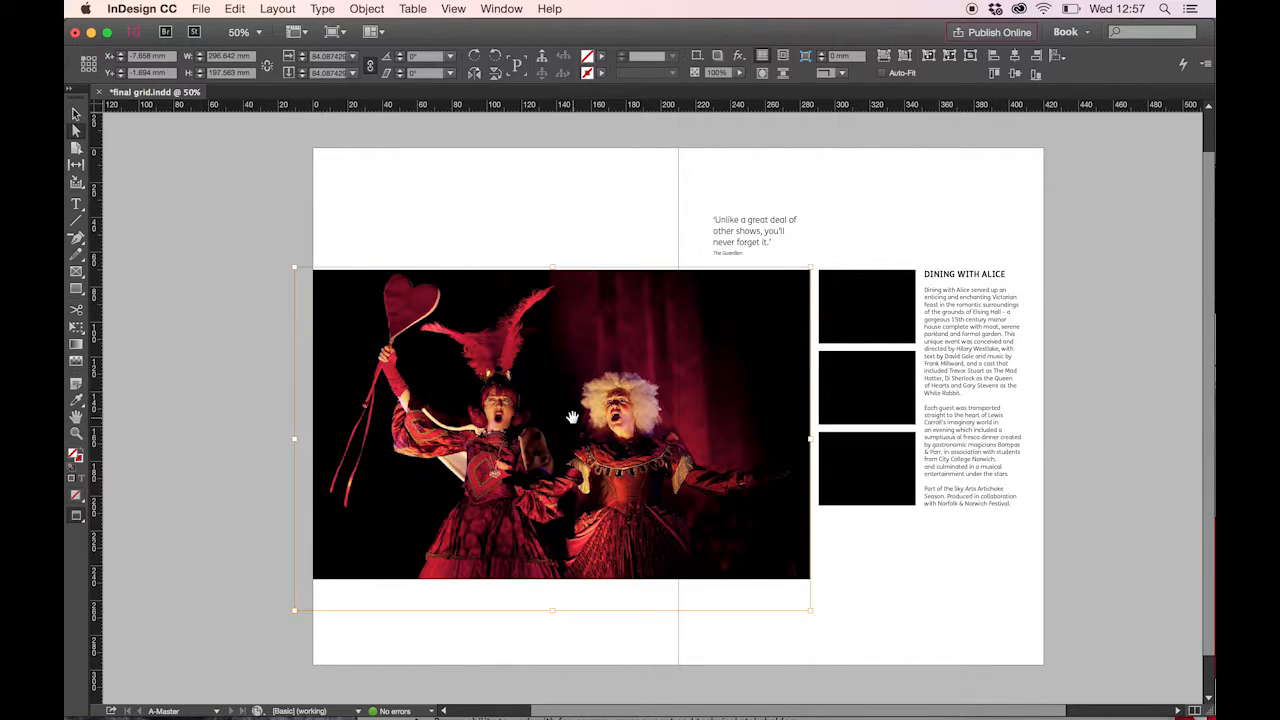
click(77, 114)
click(171, 202)
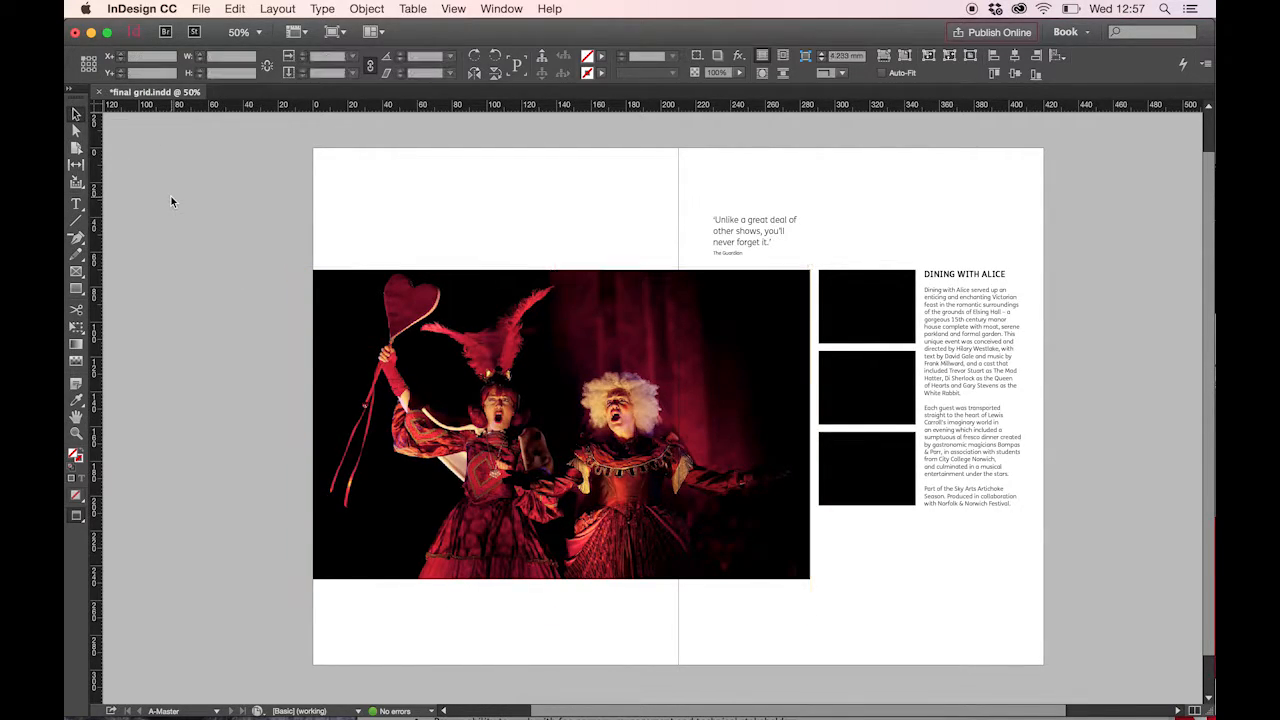
Step: Deselect the large queens photo and return the spread to Normal screen mode
click(558, 424)
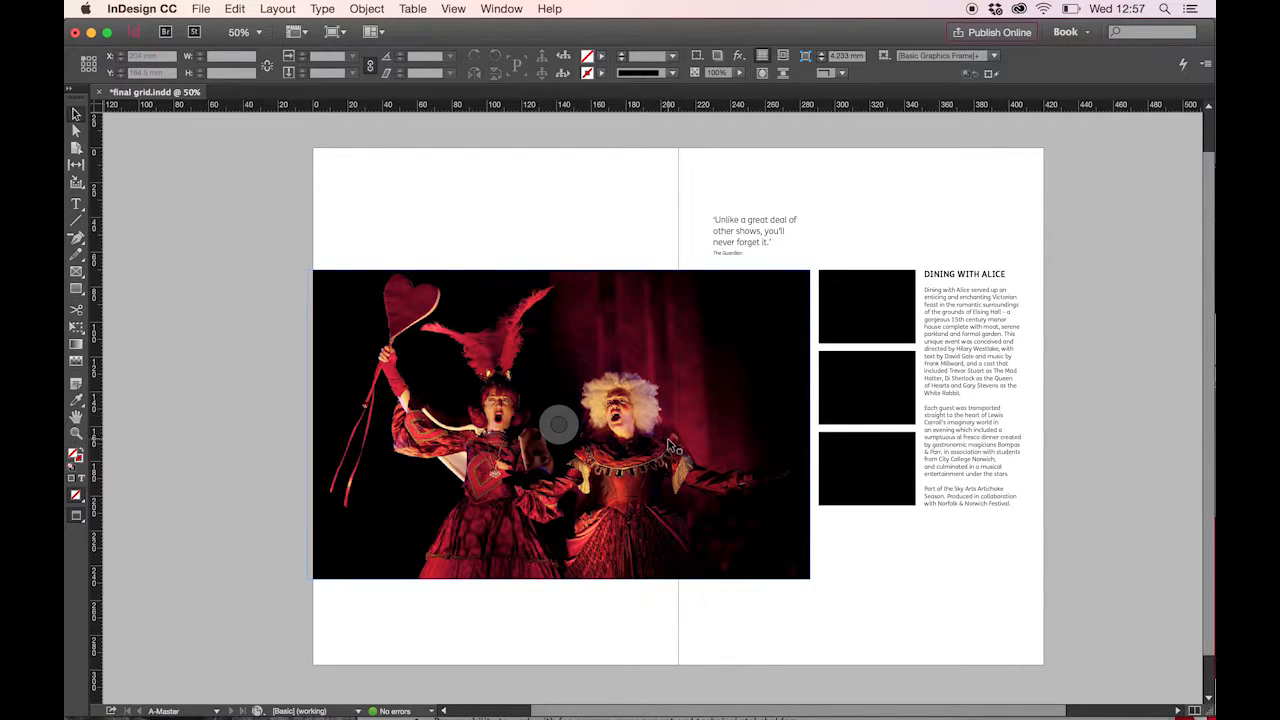
click(623, 234)
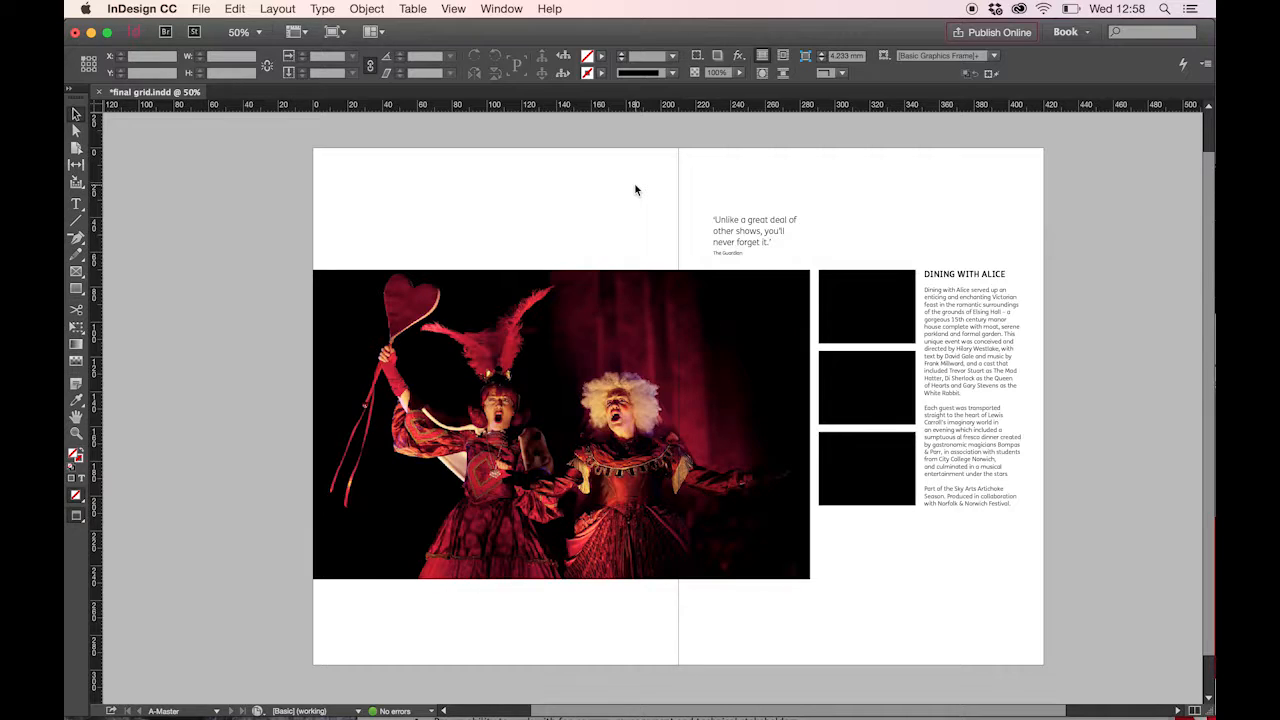
click(337, 31)
click(351, 54)
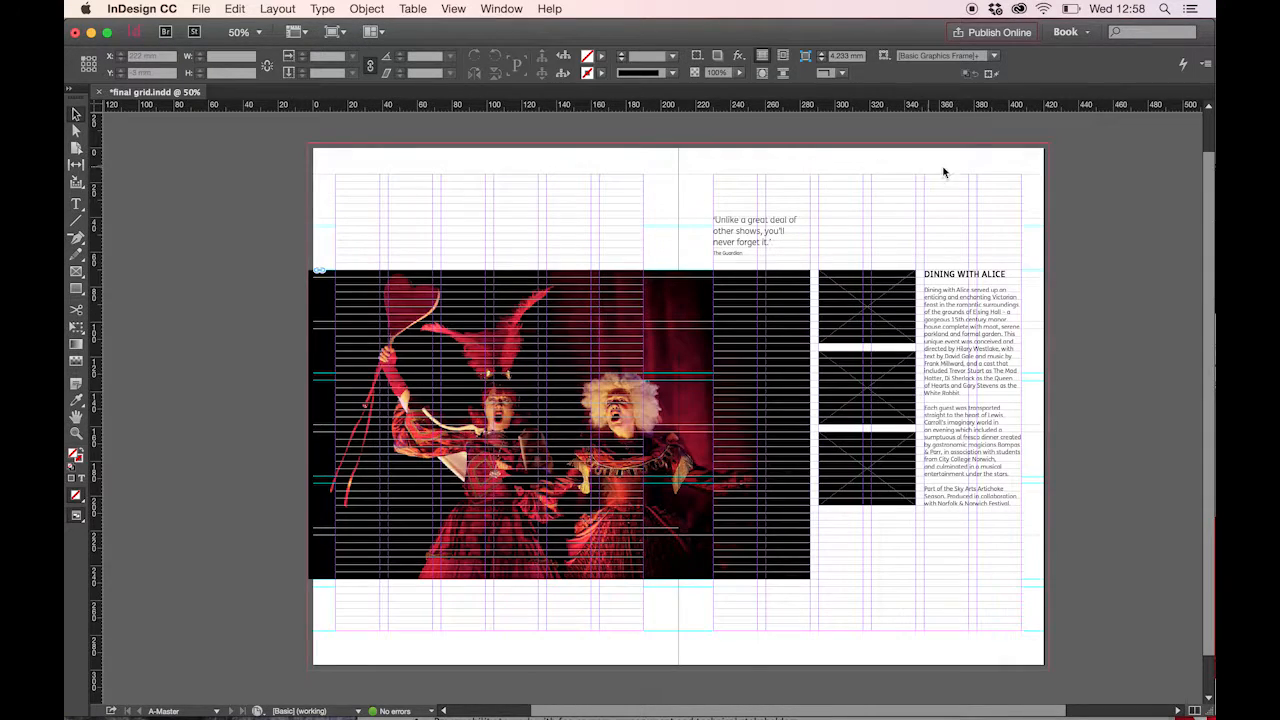
Step: Preview the photos in the alice folder and place 19_Laslett_Artichoke_Dining_with_Alice.jpg in the uppermost small frame
click(887, 284)
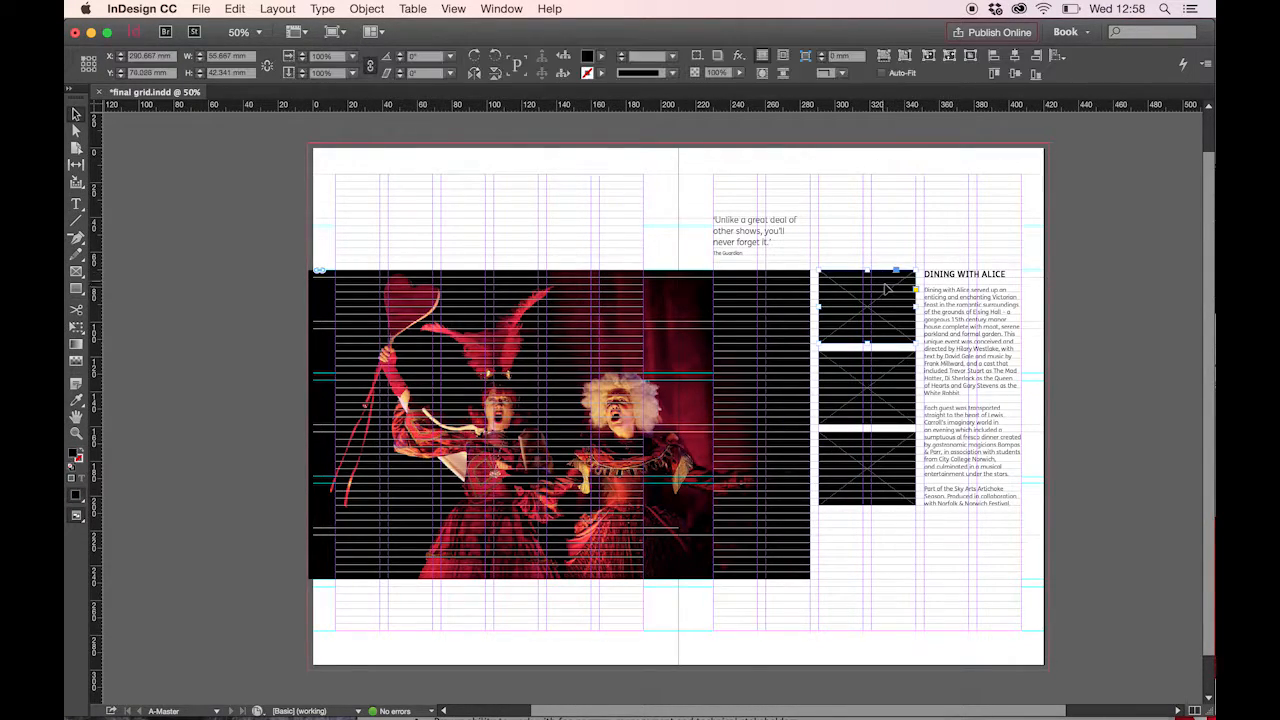
key(super+d)
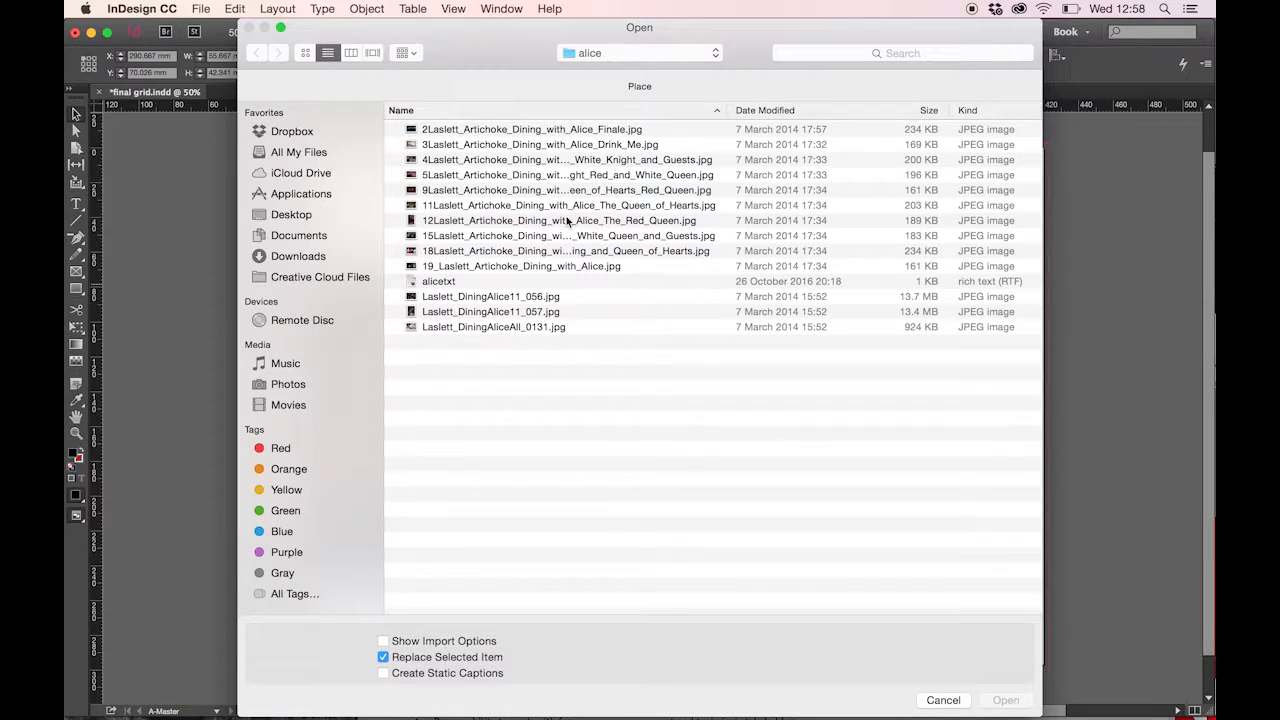
click(527, 130)
key(space)
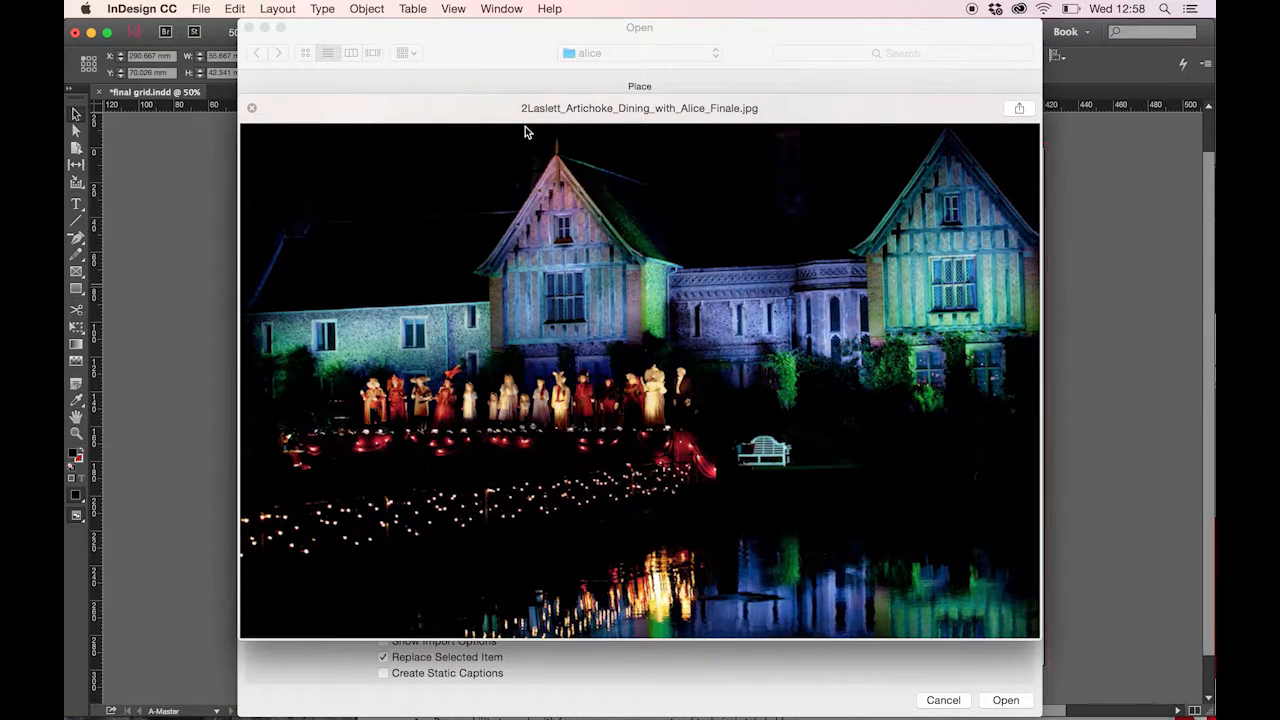
key(Down)
key(Down)
key(Down)
key(Down)
key(Down)
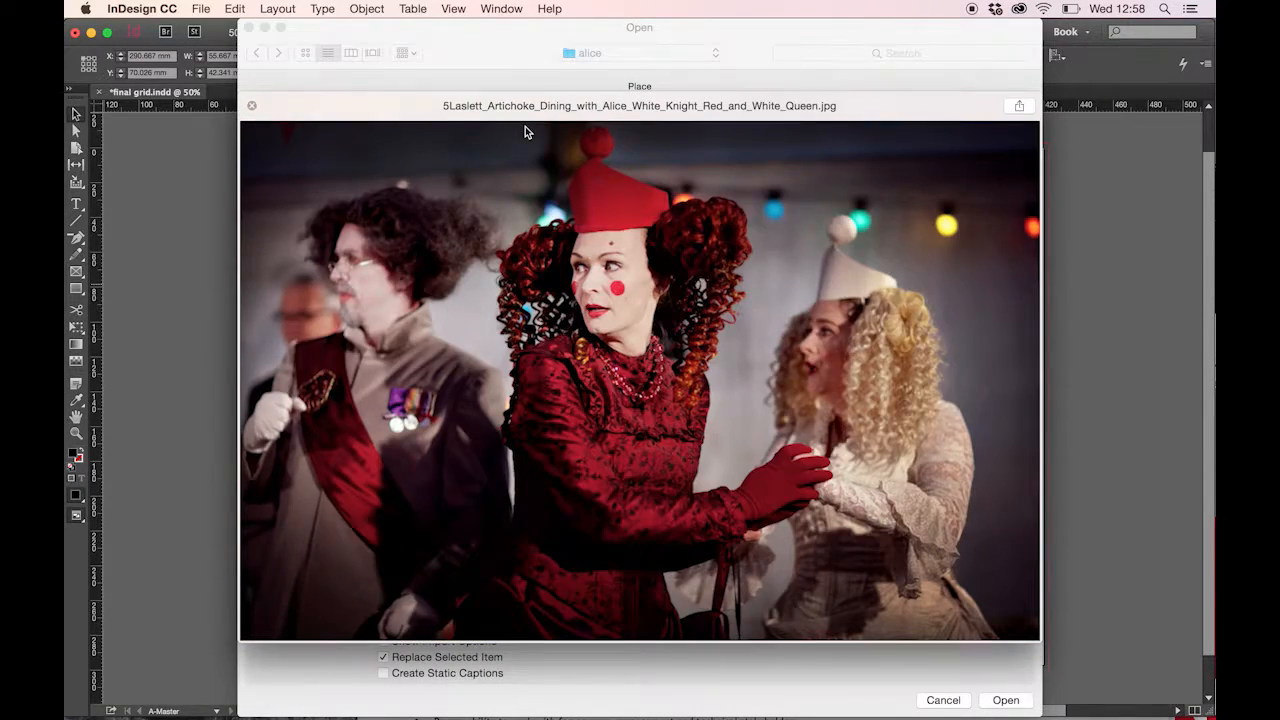
key(Down)
key(Down)
key(Down)
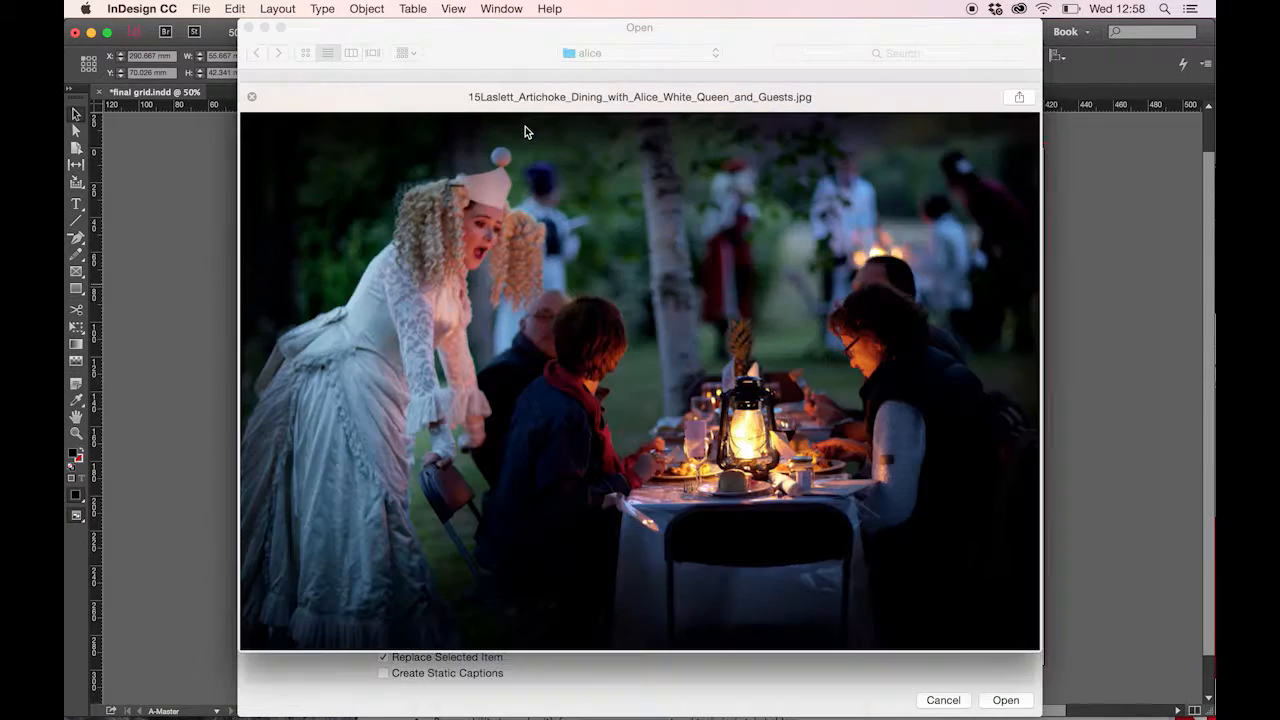
key(Down)
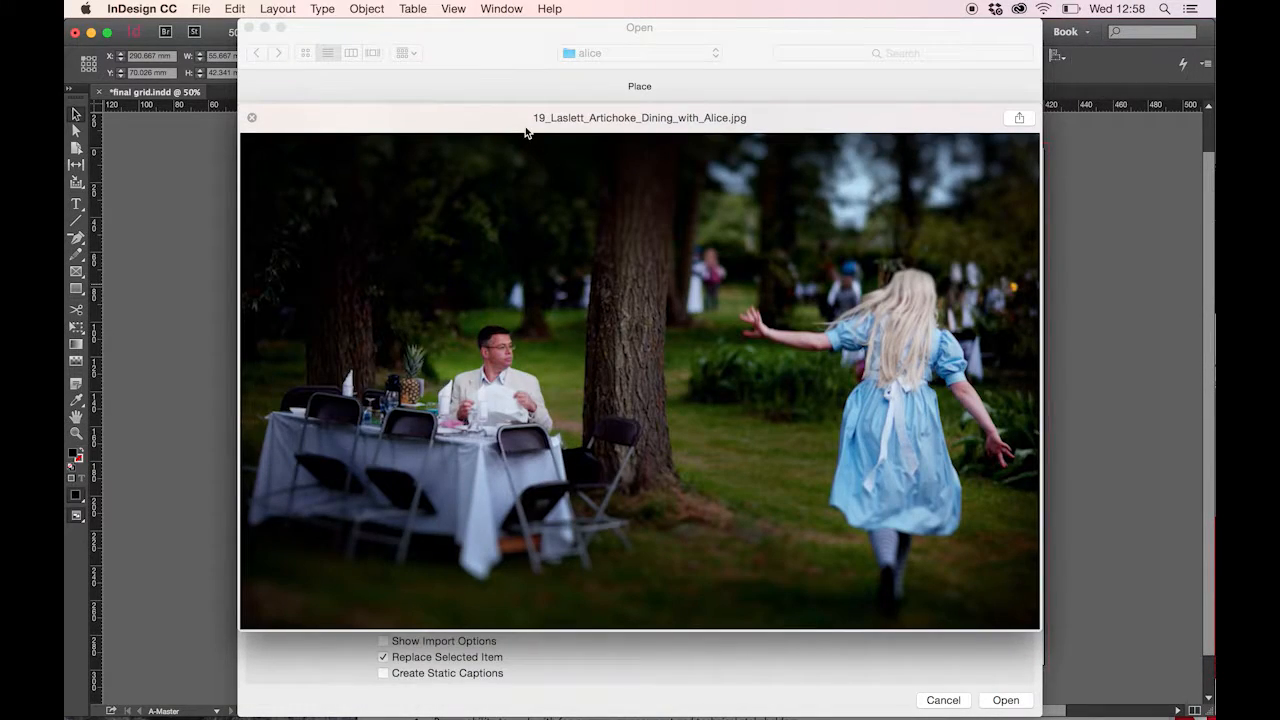
click(252, 118)
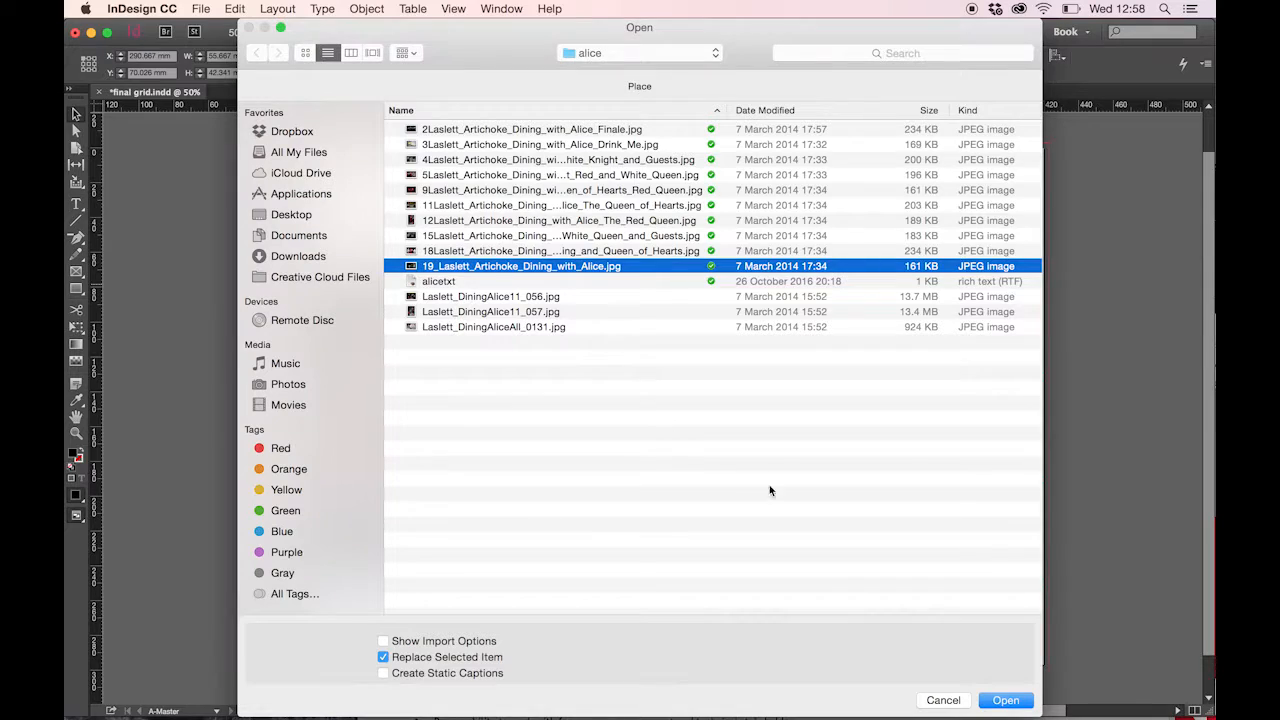
click(1002, 699)
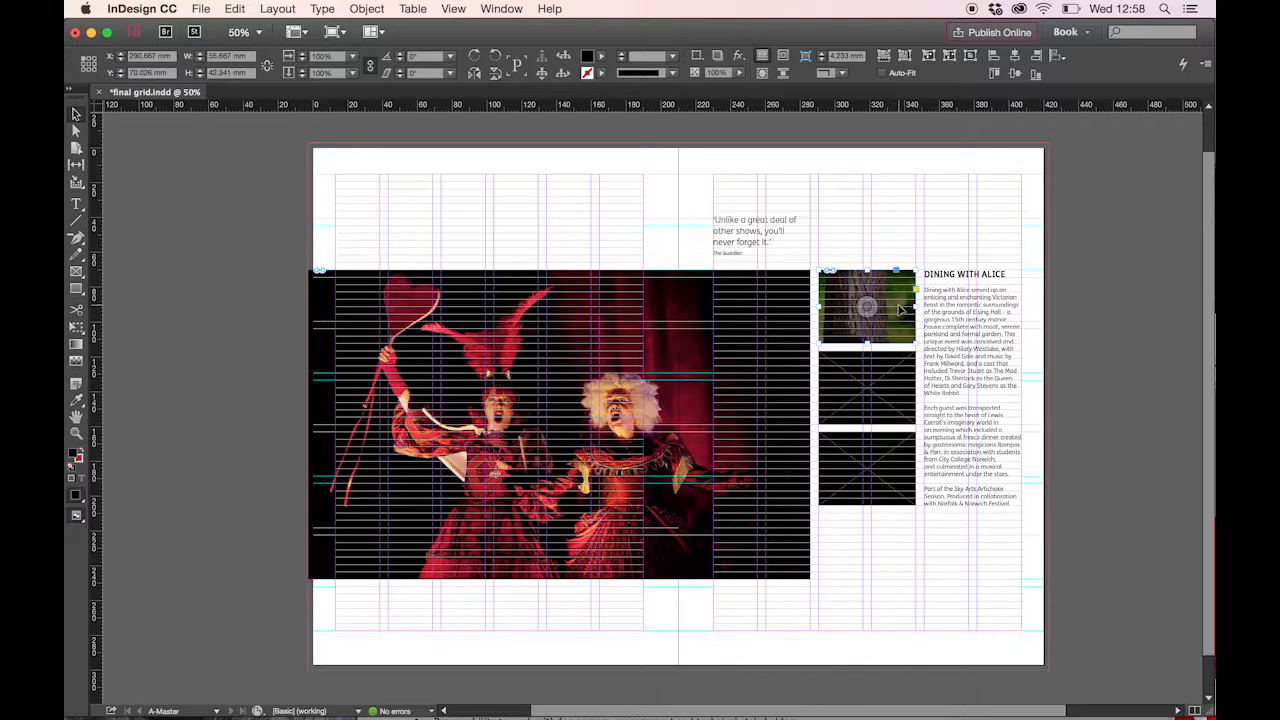
Step: Fit the photo in the uppermost small frame proportionally to its frame
click(360, 8)
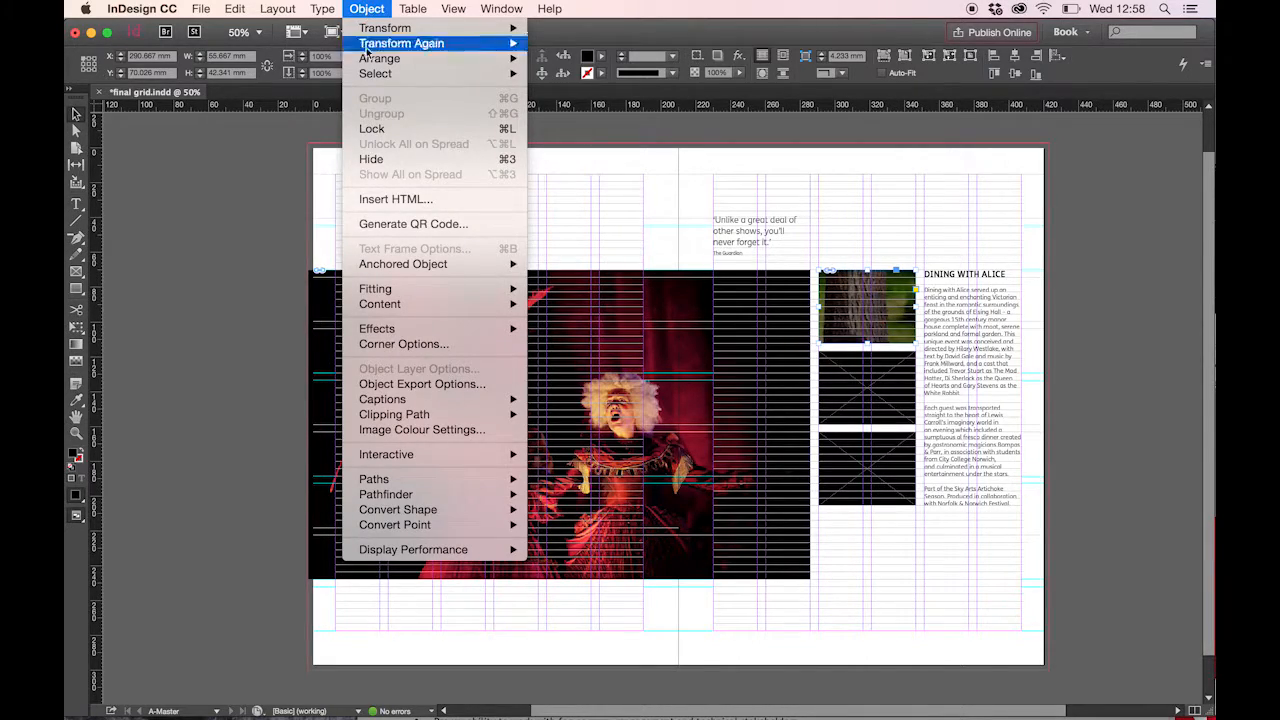
mouse_move(390, 289)
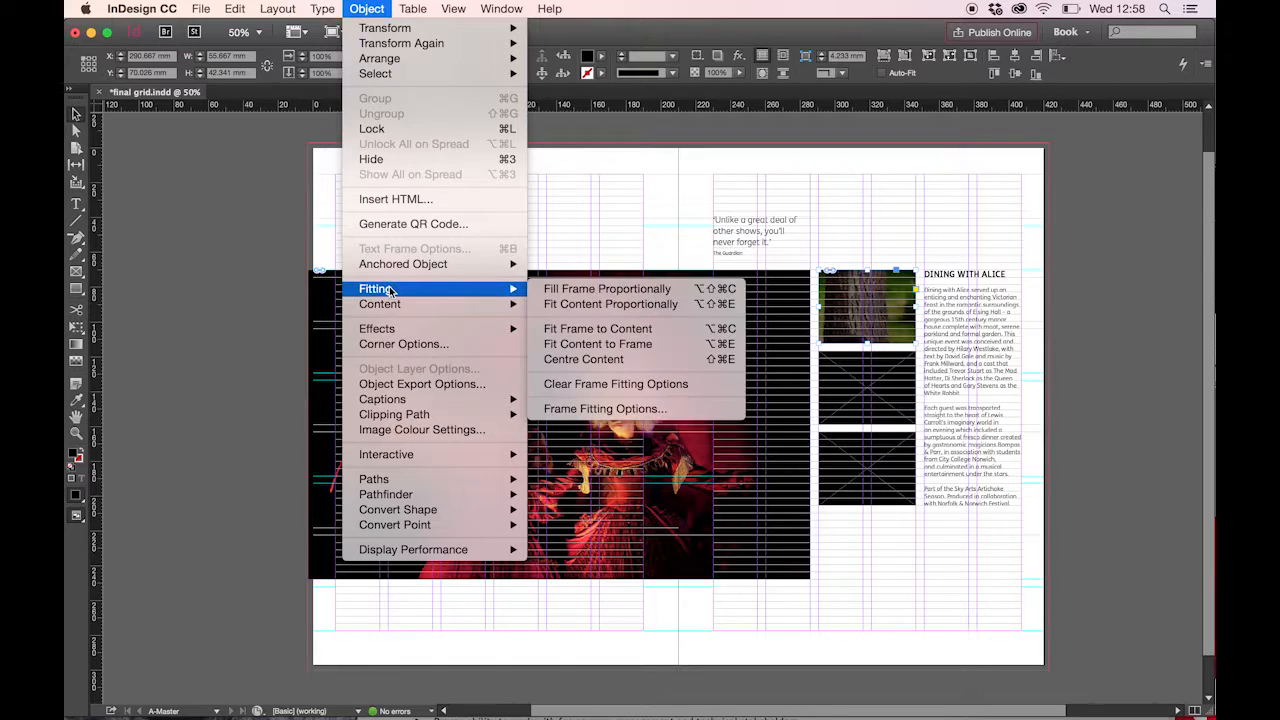
click(607, 304)
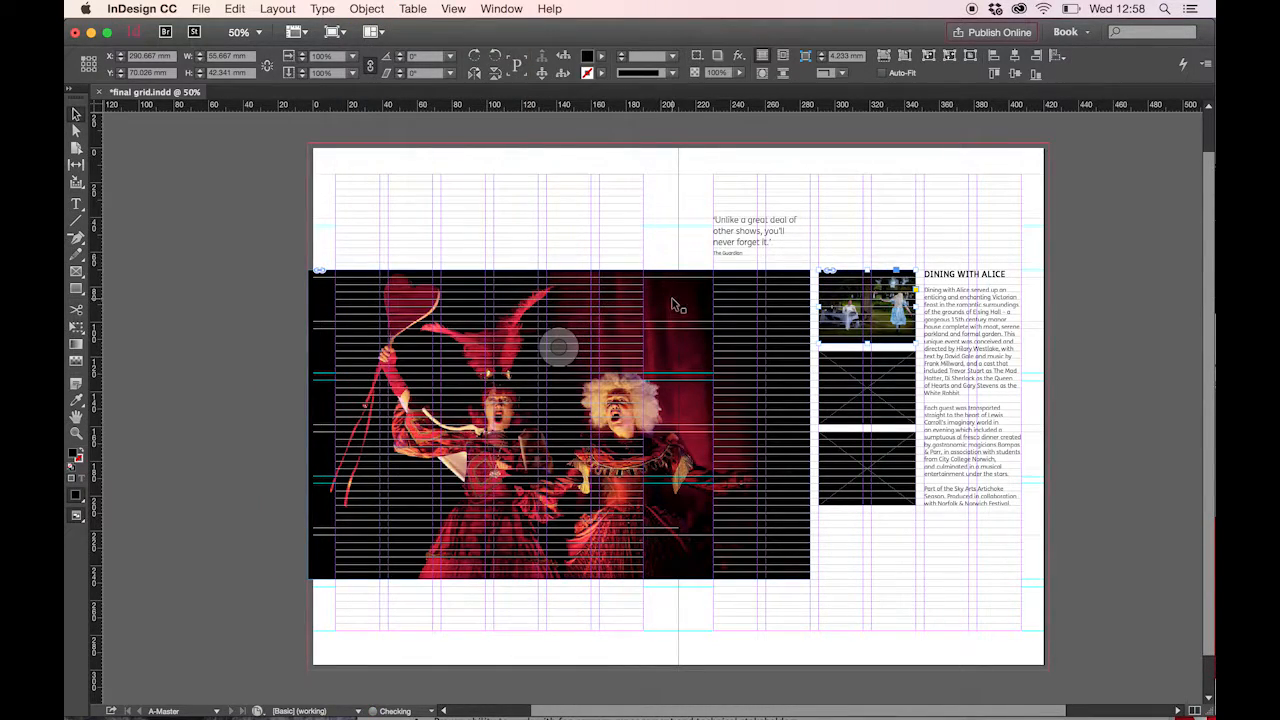
Step: Scale the photo inside the uppermost small frame to about 19%, roughly 67 by 42 mm
click(75, 131)
click(878, 300)
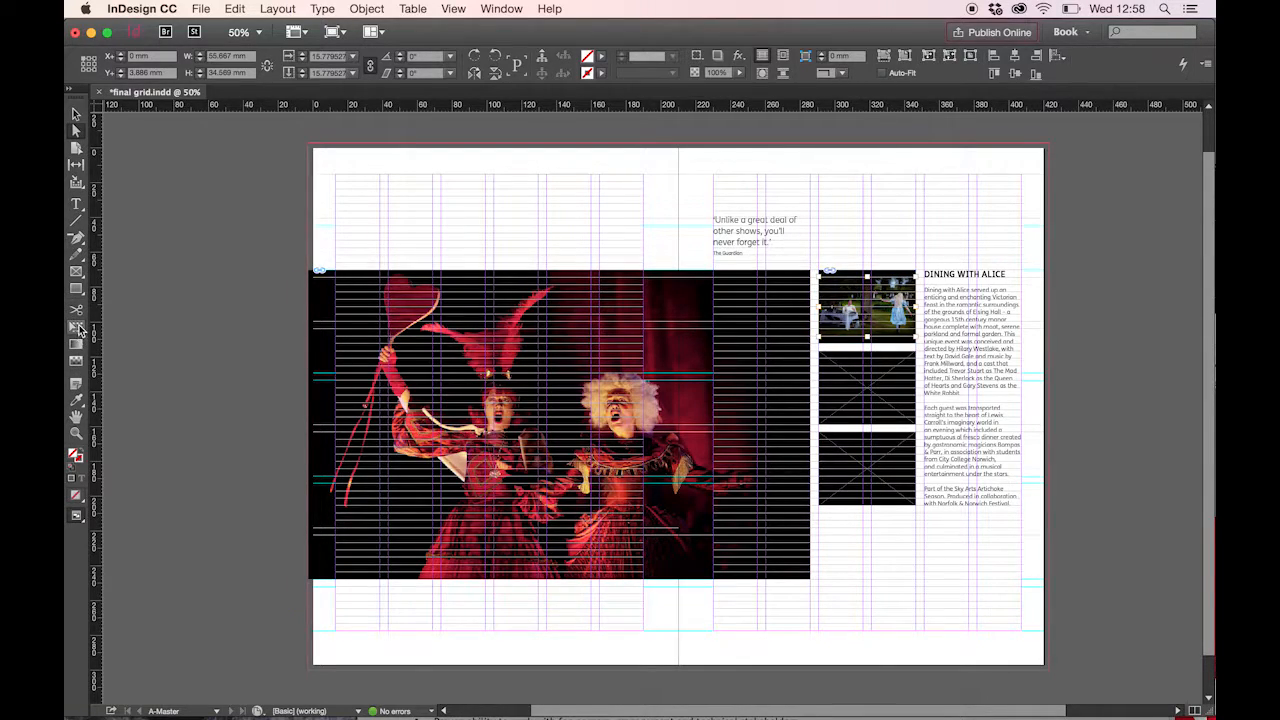
mouse_move(817, 275)
mouse_down()
mouse_move(785, 263)
mouse_move(796, 270)
mouse_up()
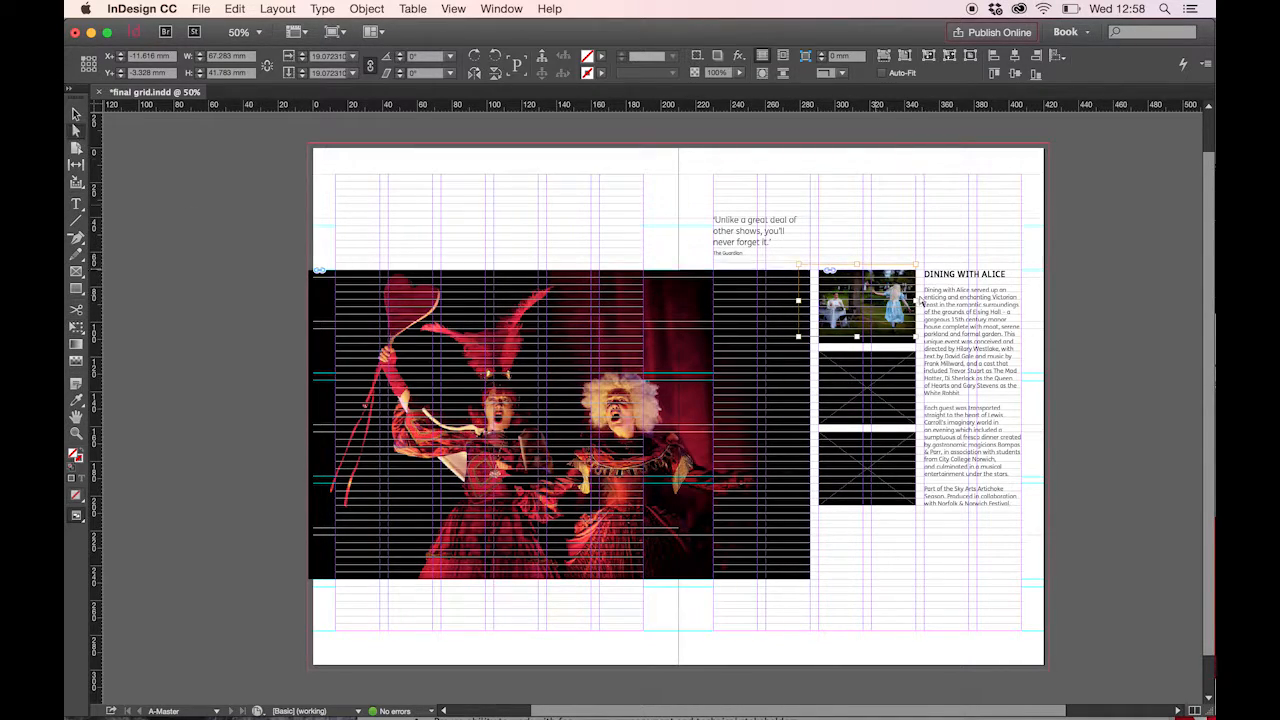
Step: Nudge the photo down within the uppermost small frame to about Y -0.1 mm, and deselect it
key(Down)
key(Down)
key(Down)
key(Down)
key(Down)
key(Down)
key(Down)
key(Down)
key(Down)
key(Down)
key(Down)
key(Down)
key(Down)
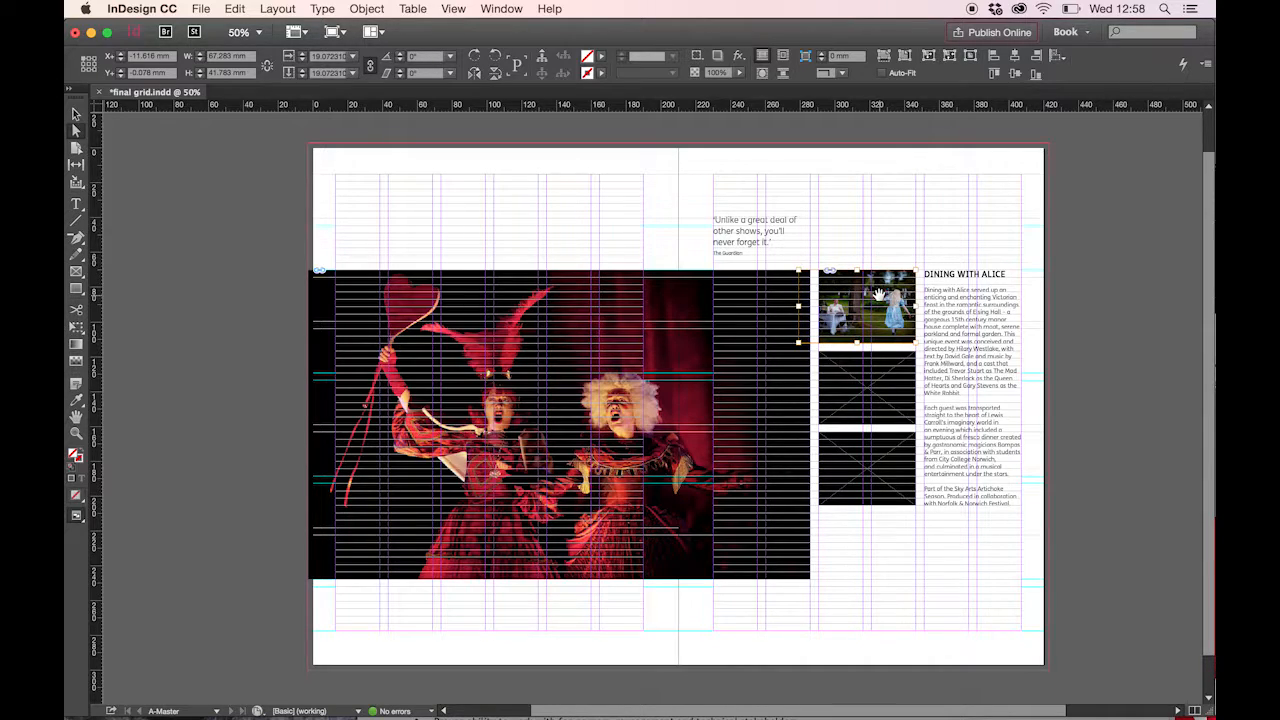
key(v)
click(877, 202)
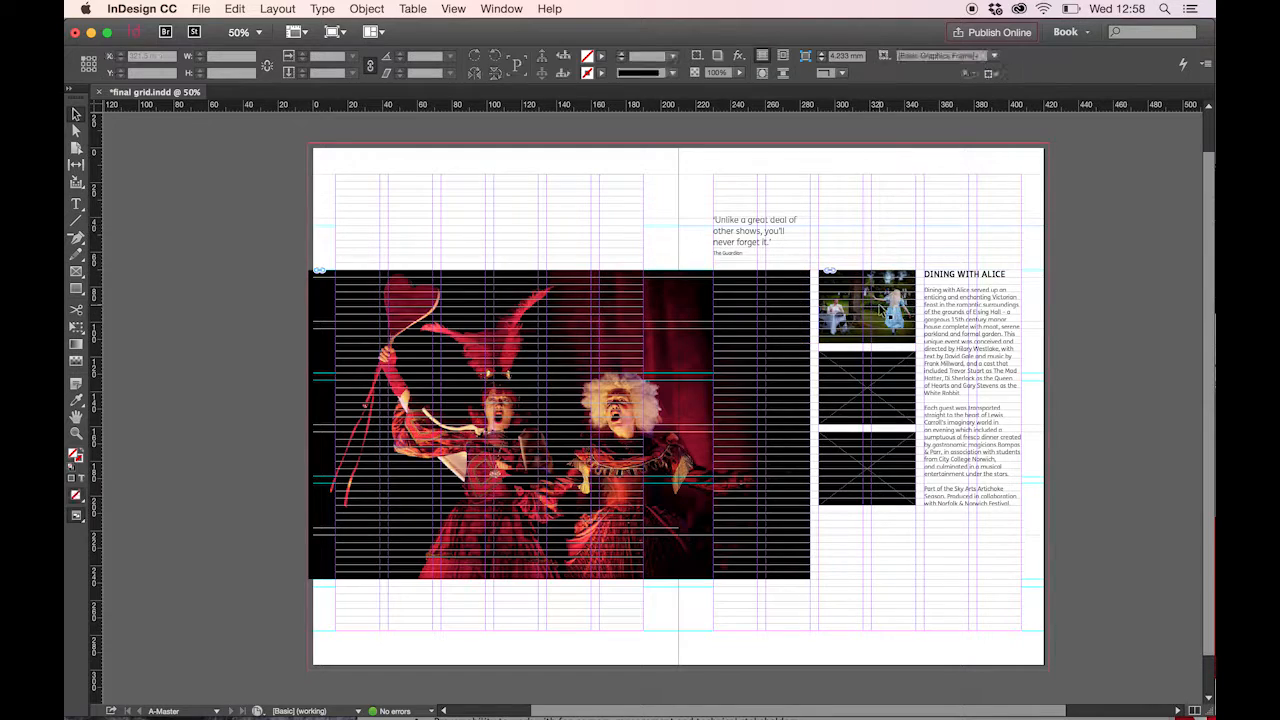
Step: Set the fill of the uppermost small photo frame to None
click(884, 288)
click(601, 56)
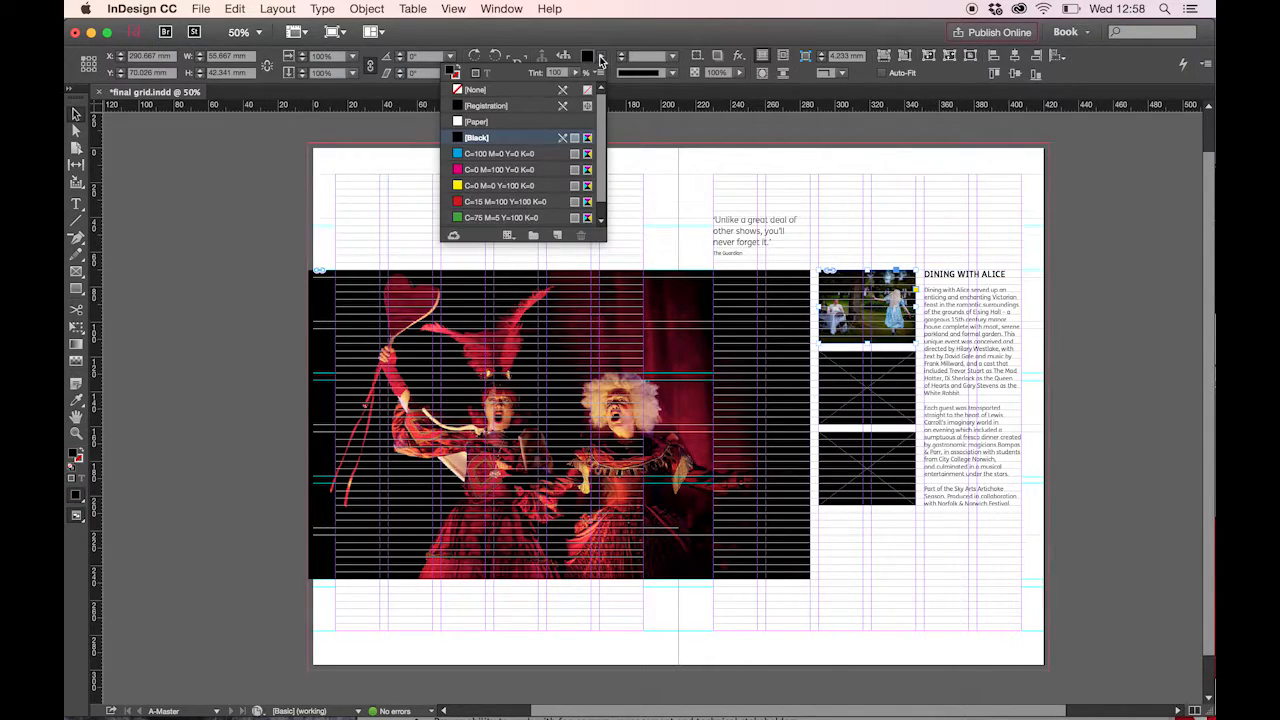
click(562, 90)
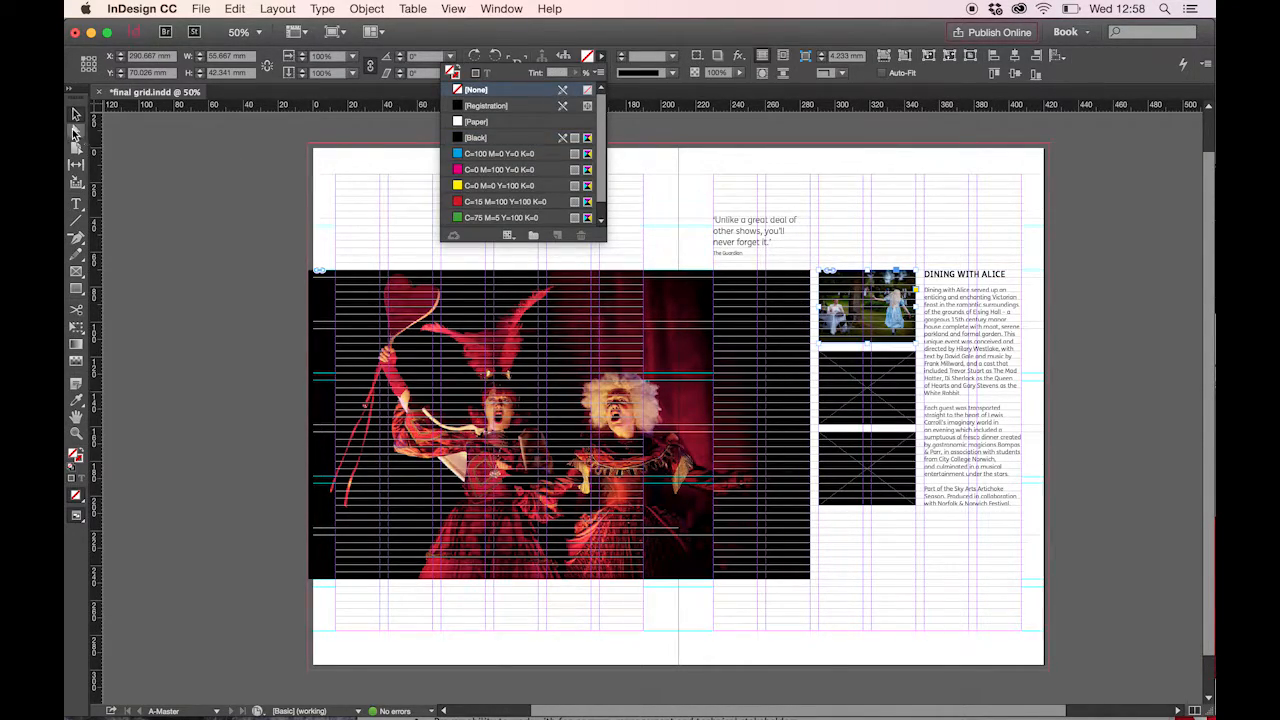
Step: Enlarge the photo inside the uppermost small frame to about 20%, roughly 71 by 44 mm, and deselect it
click(76, 132)
click(241, 187)
click(884, 310)
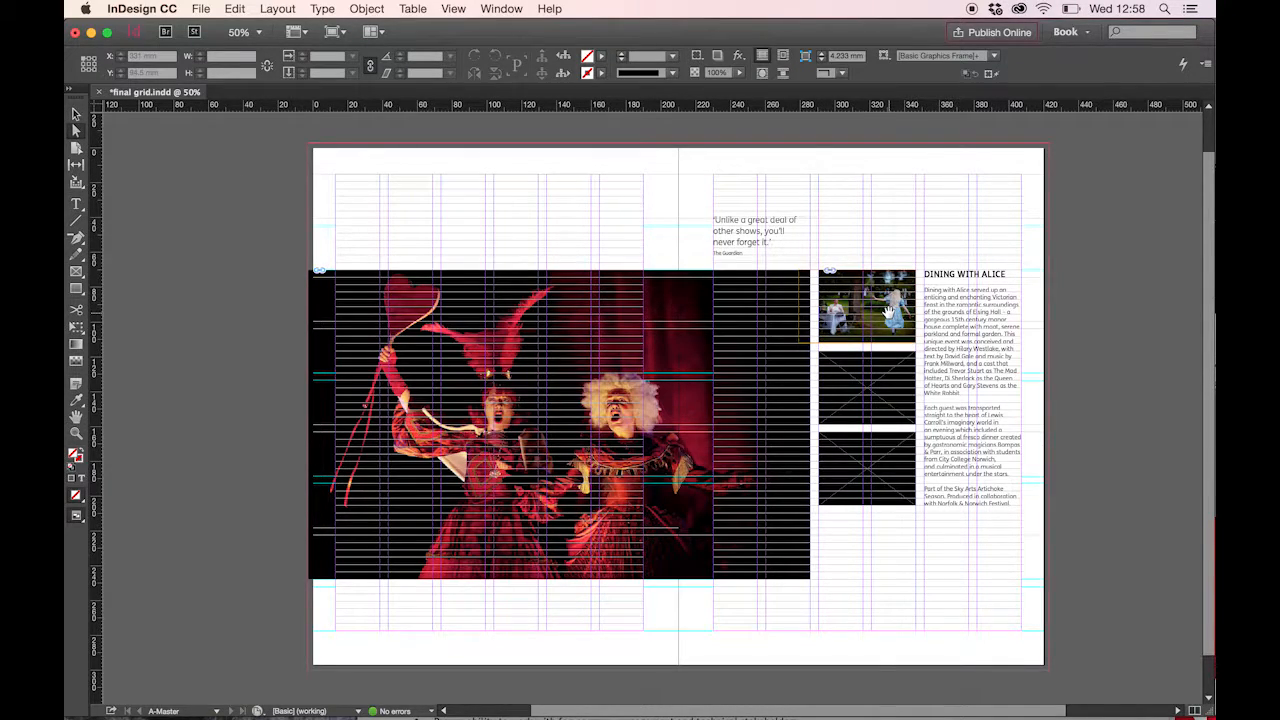
click(76, 327)
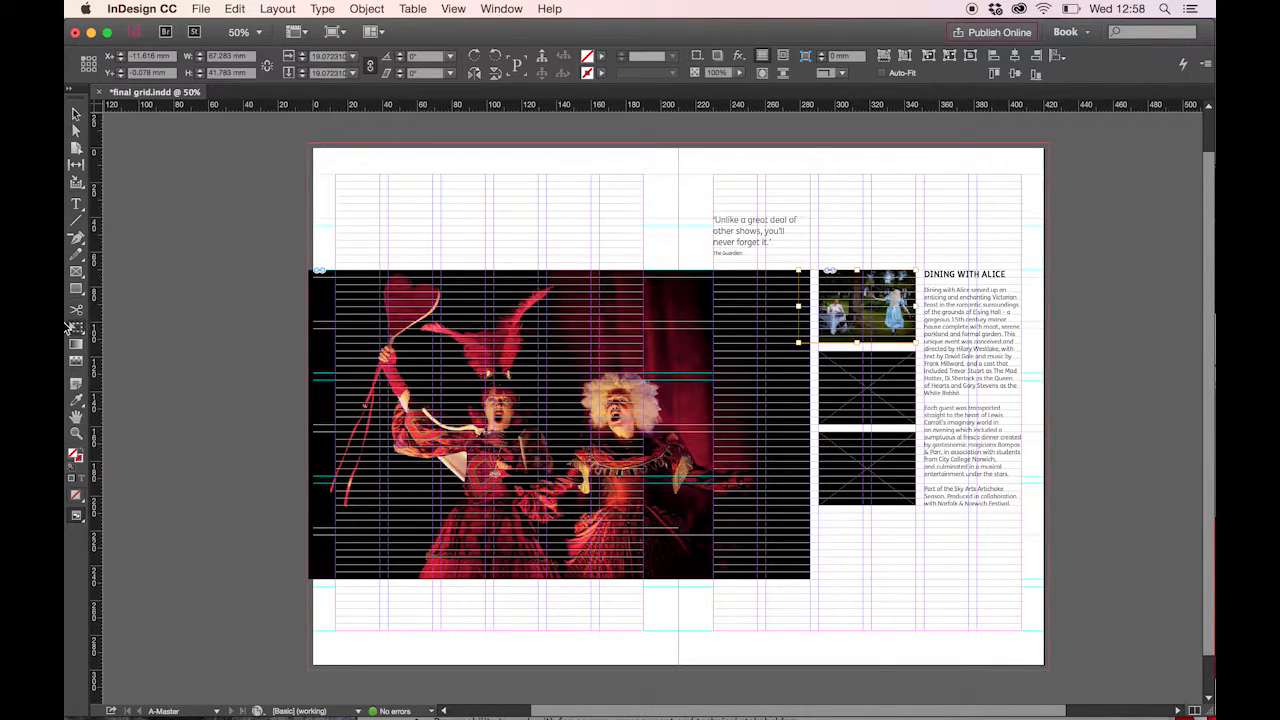
drag(800, 308, 791, 309)
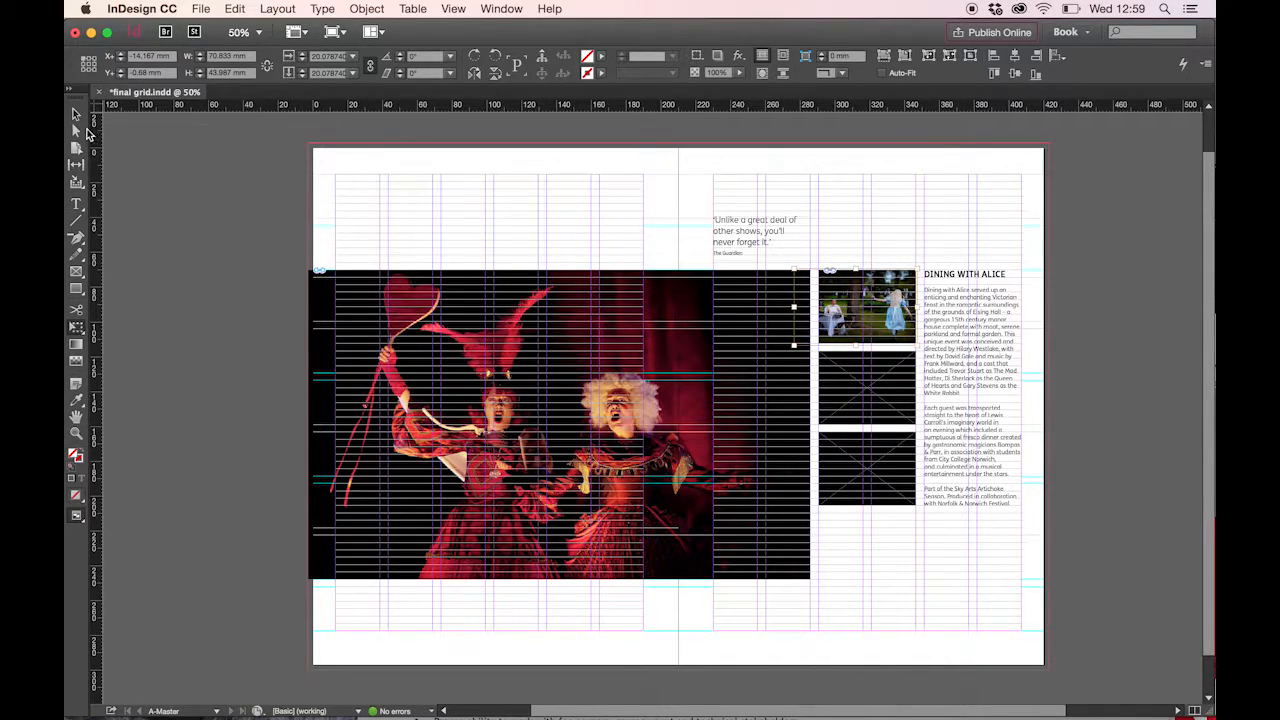
click(76, 116)
click(578, 206)
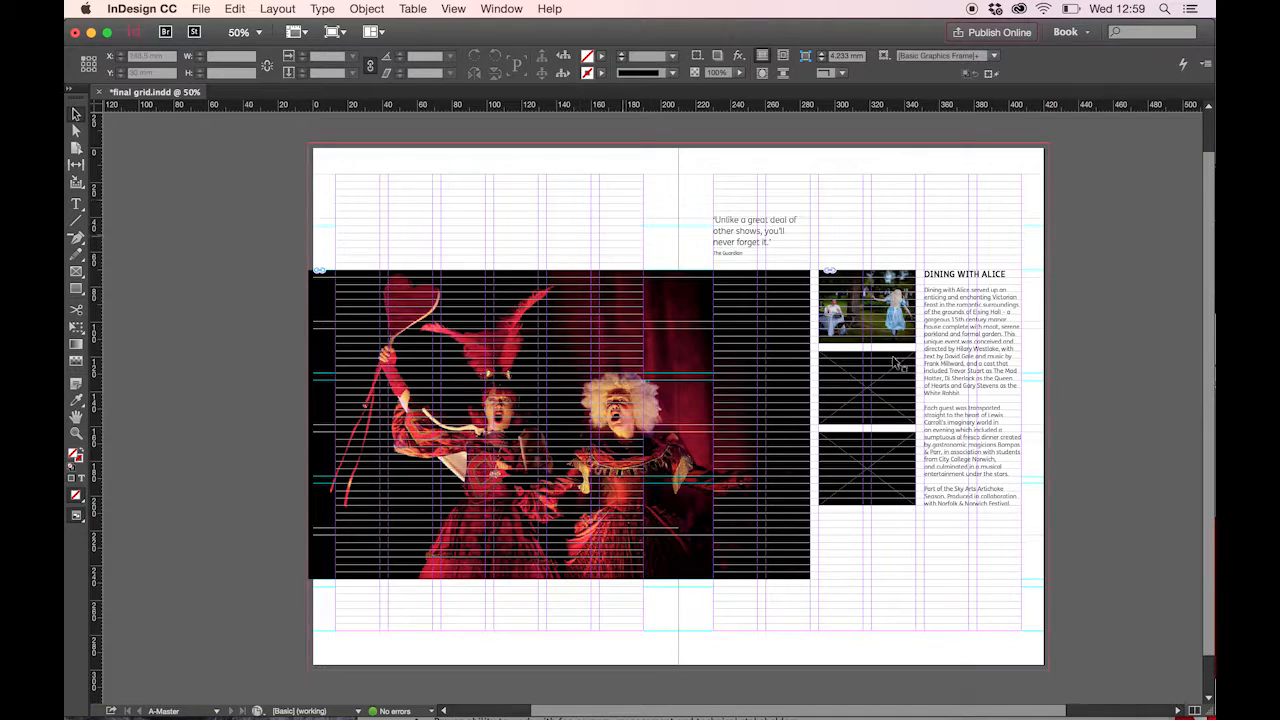
Step: Place 4Laslett_Artichoke_Dining_with_Alice_White_Knight_and_Guests.jpg in the middle small frame and fit the content proportionally
click(902, 381)
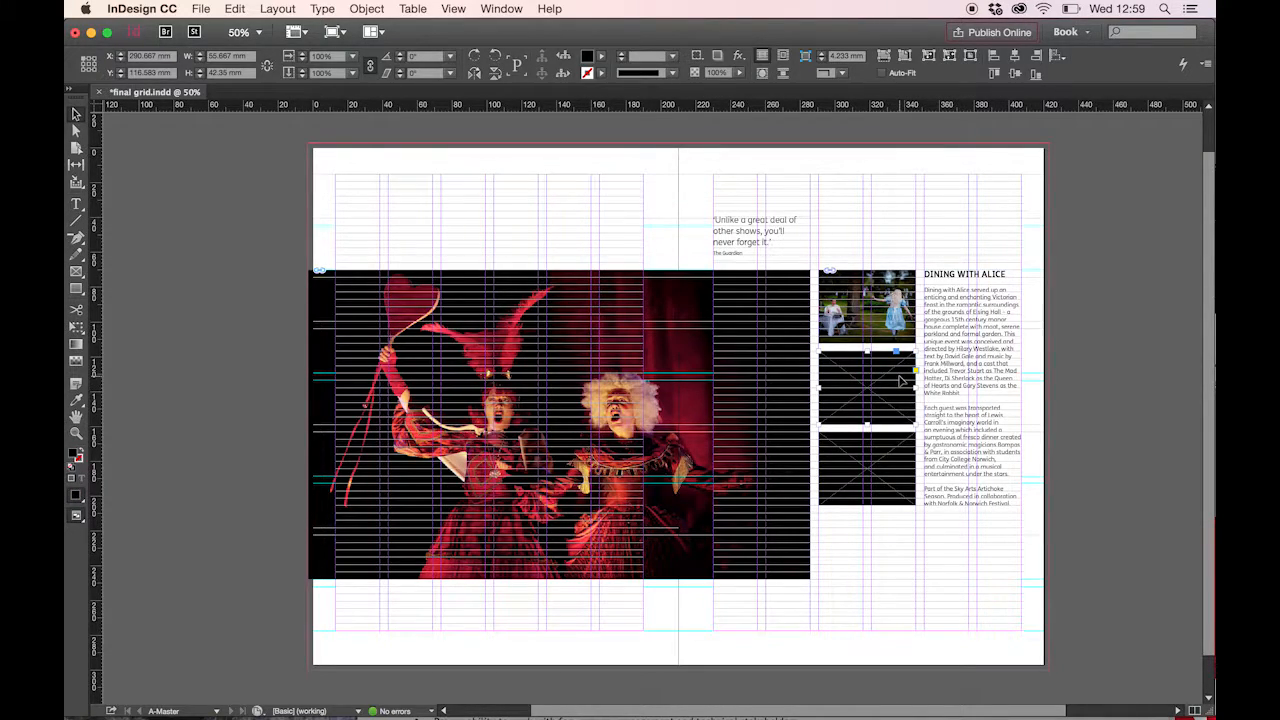
key(super+d)
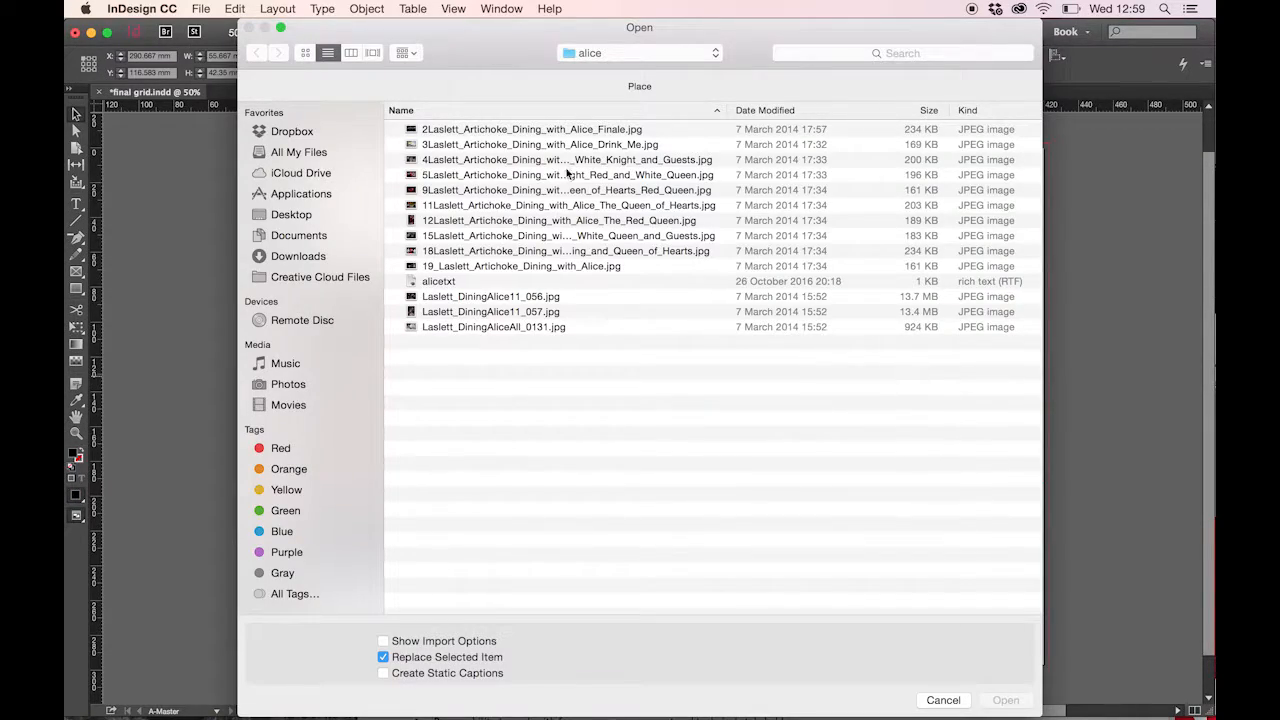
click(441, 129)
key(space)
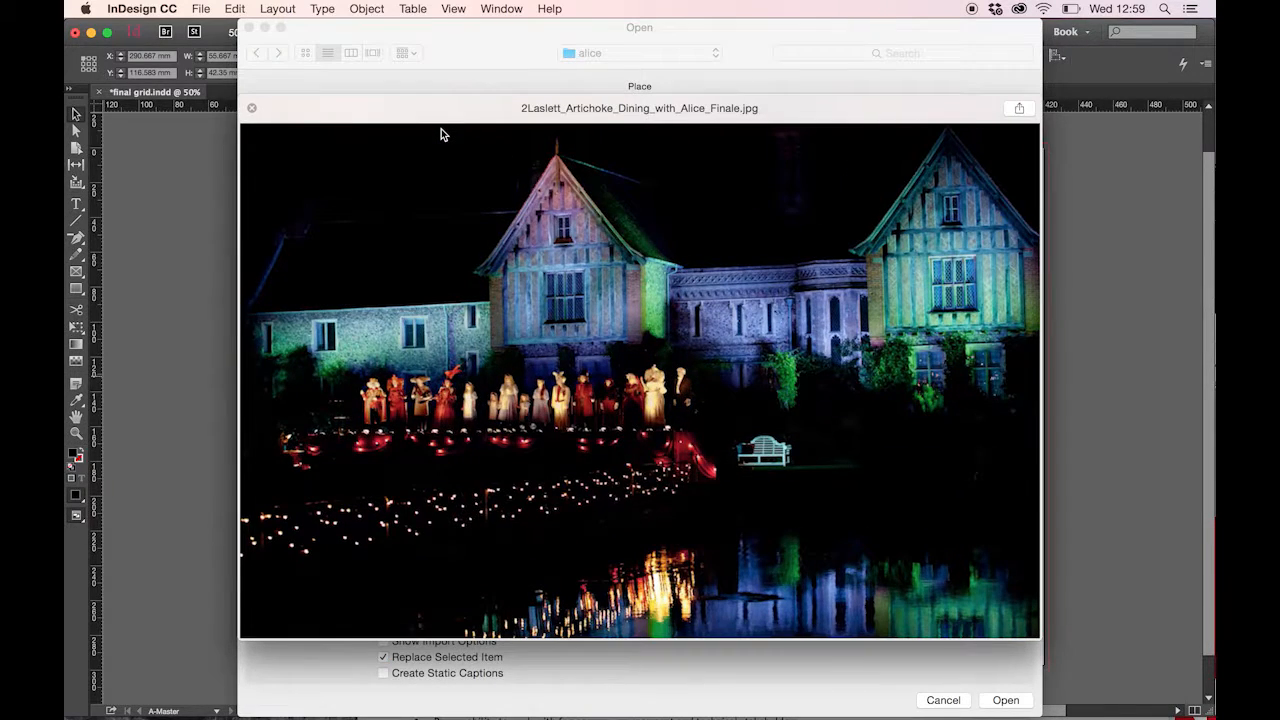
key(Down)
key(Down)
key(Down)
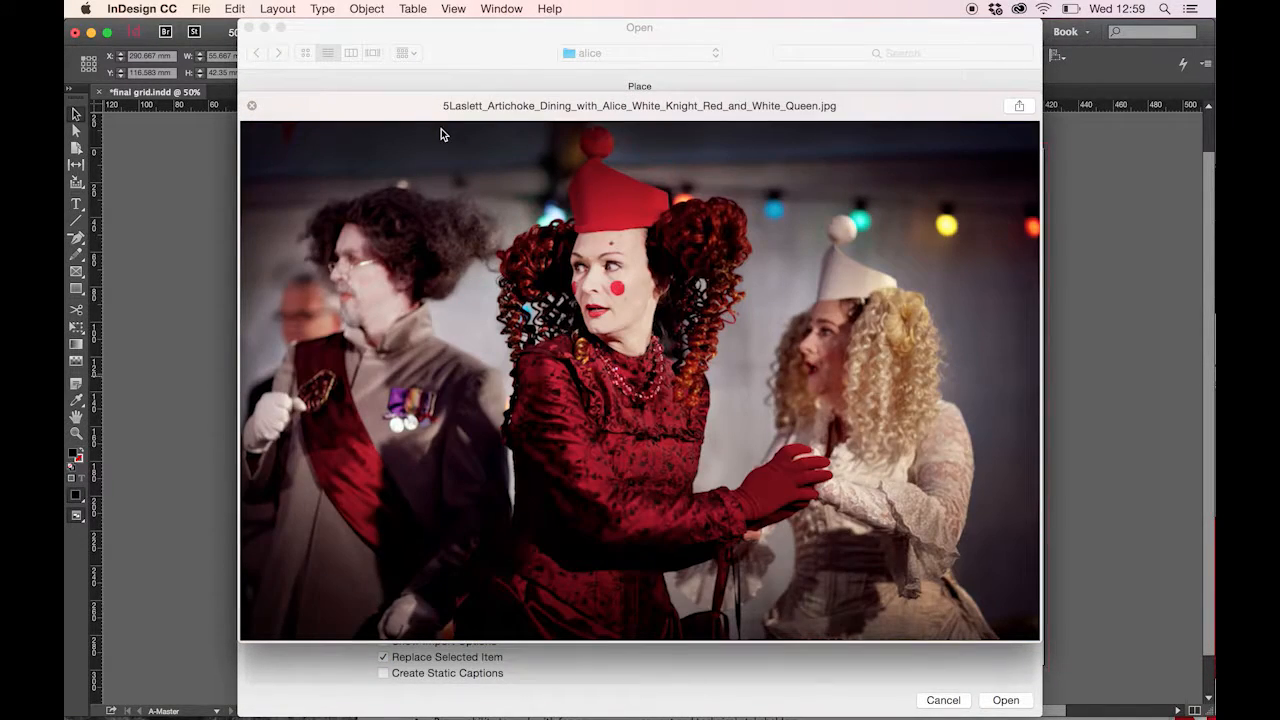
key(Up)
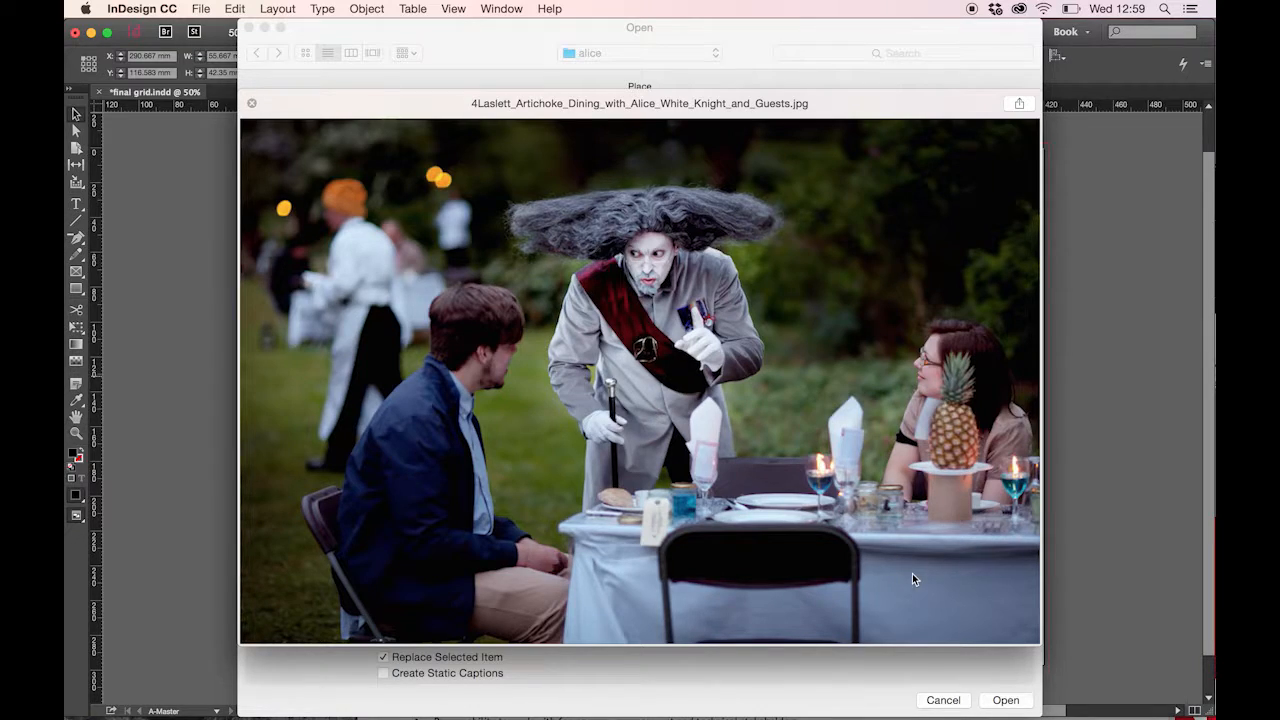
click(252, 104)
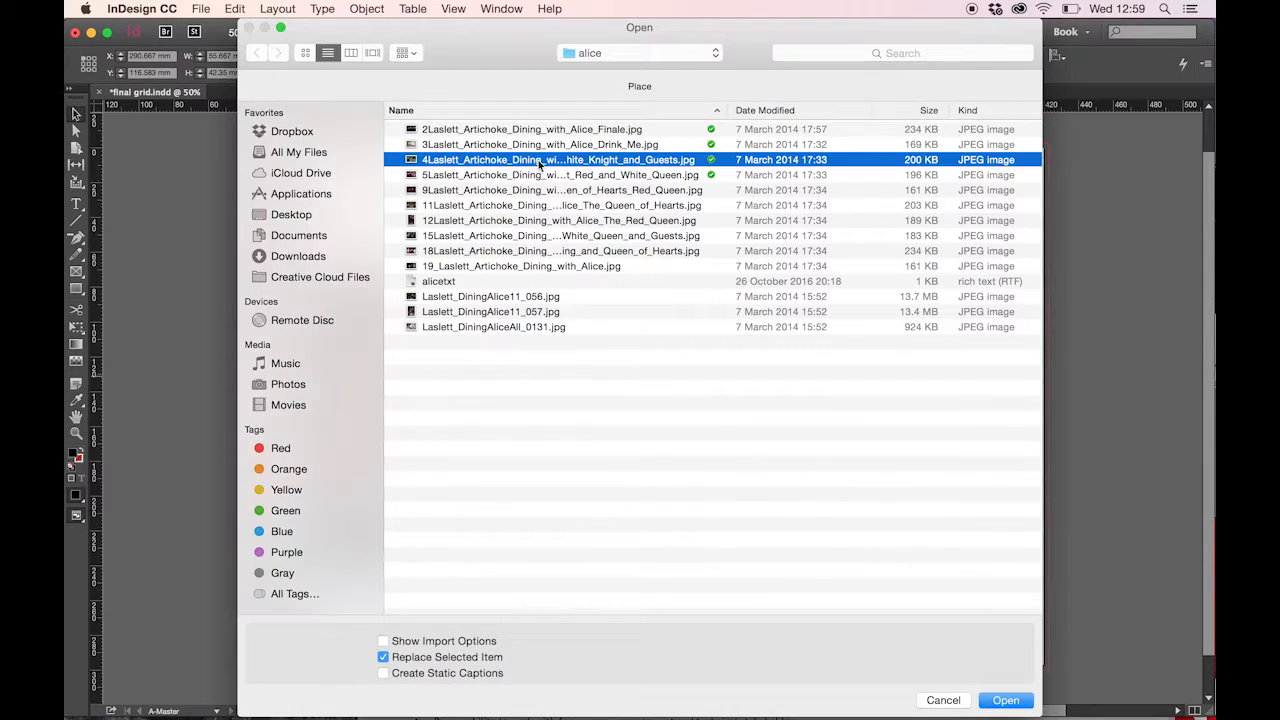
click(1006, 700)
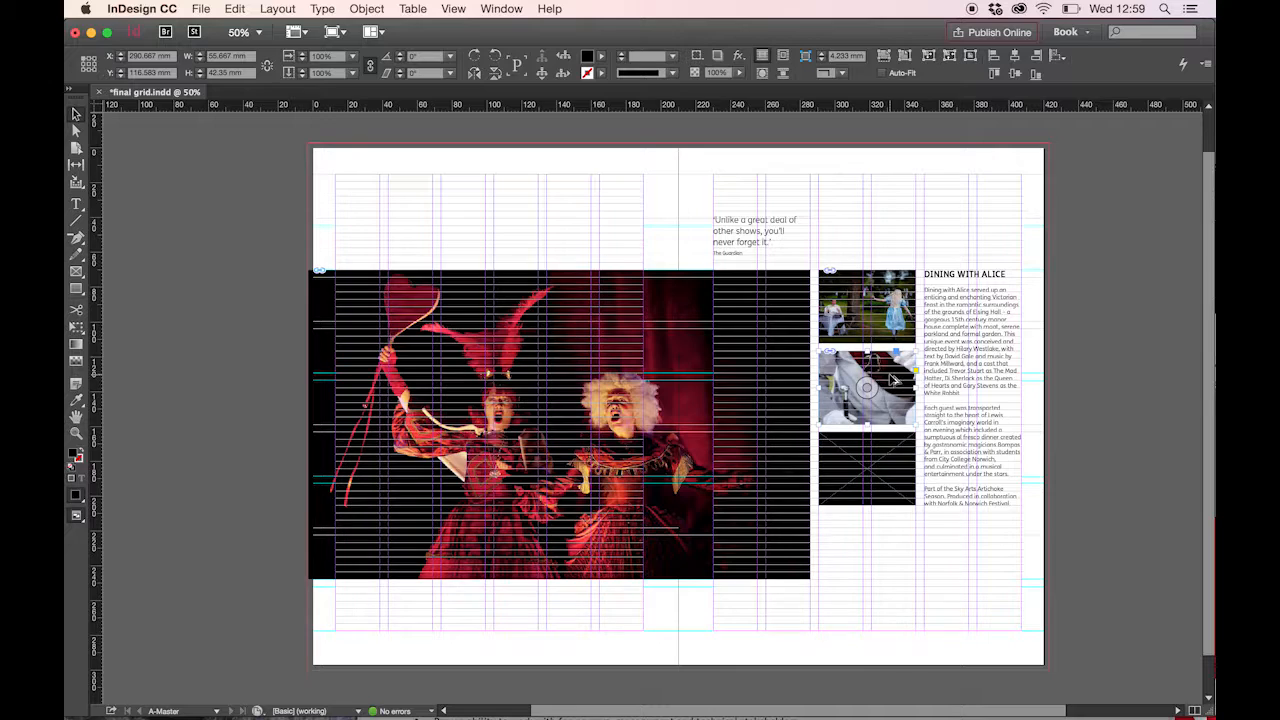
Step: Scale the White Knight photo inside the middle small frame to about 18%, roughly 65 by 43 mm
click(76, 131)
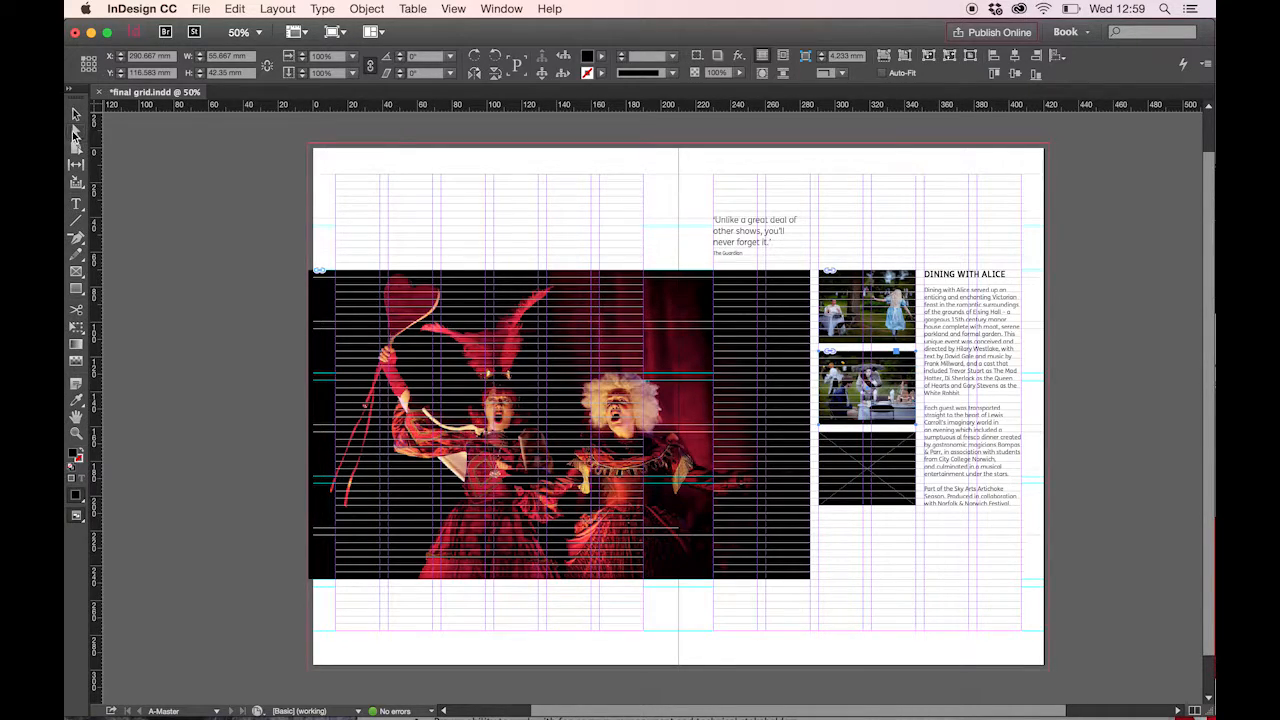
click(876, 381)
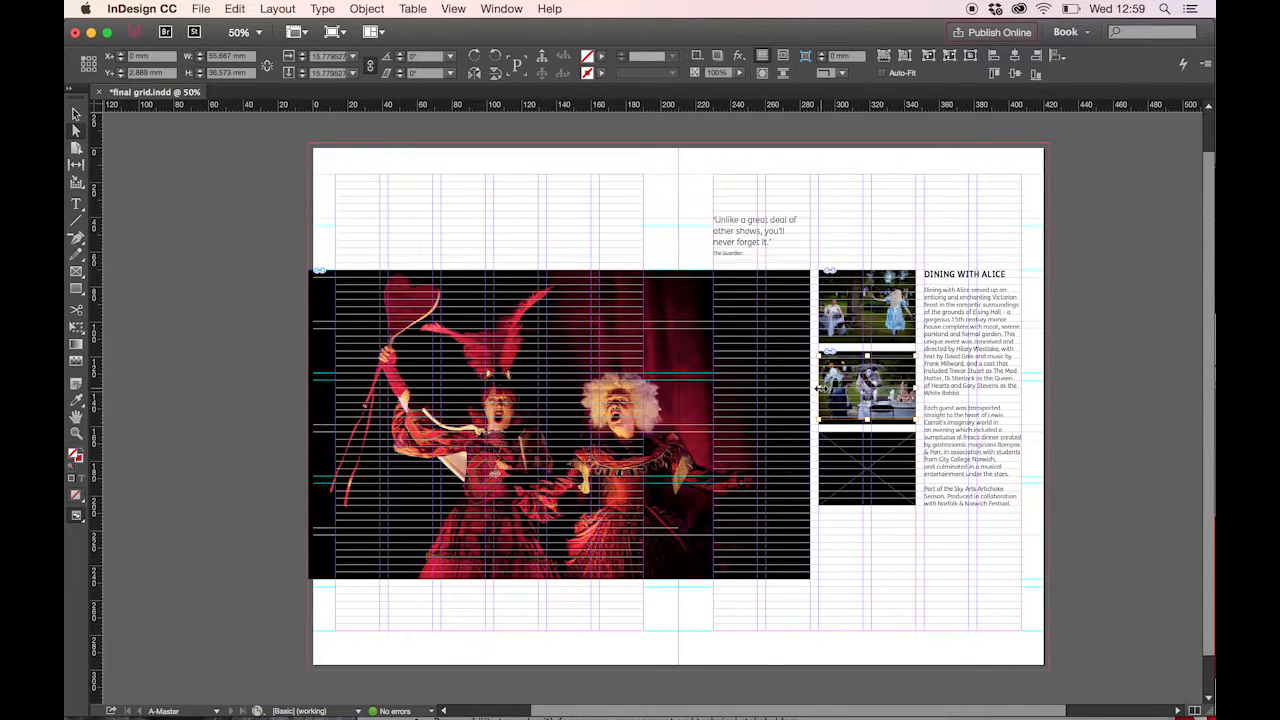
drag(818, 388, 803, 388)
Step: Nudge the White Knight photo right and slightly up within its frame to about X -6.4 mm, Y -0.4 mm
key(Right)
key(Right)
key(Right)
key(Right)
key(Right)
key(Right)
key(Right)
key(Right)
key(Right)
key(Right)
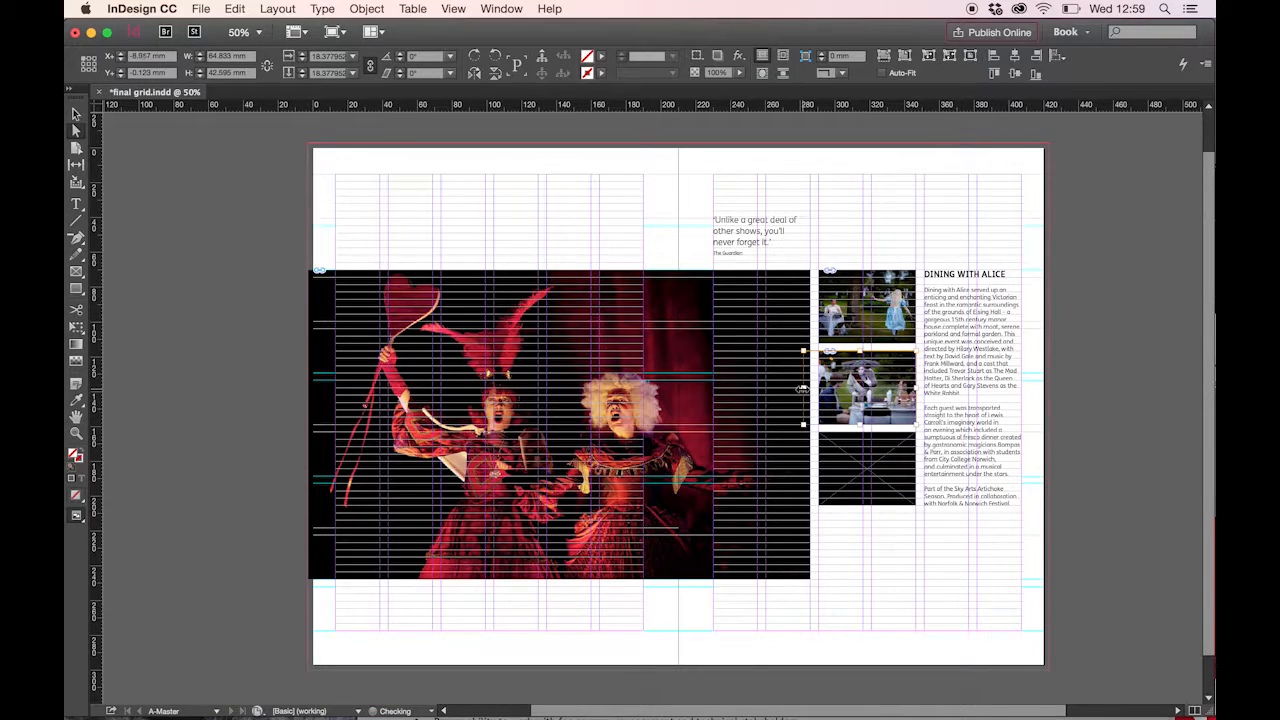
key(Up)
key(Right)
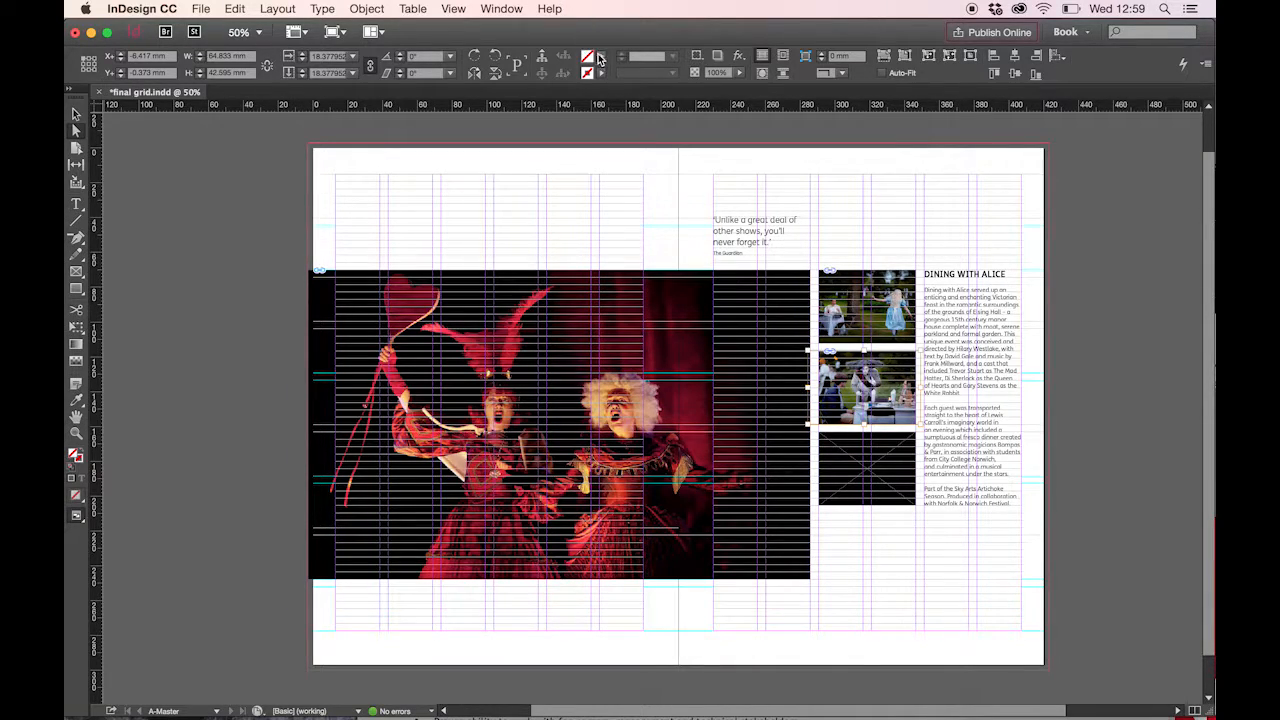
Step: Remove the black fill from the middle small photo frame by setting it to None, and deselect the frame
click(73, 116)
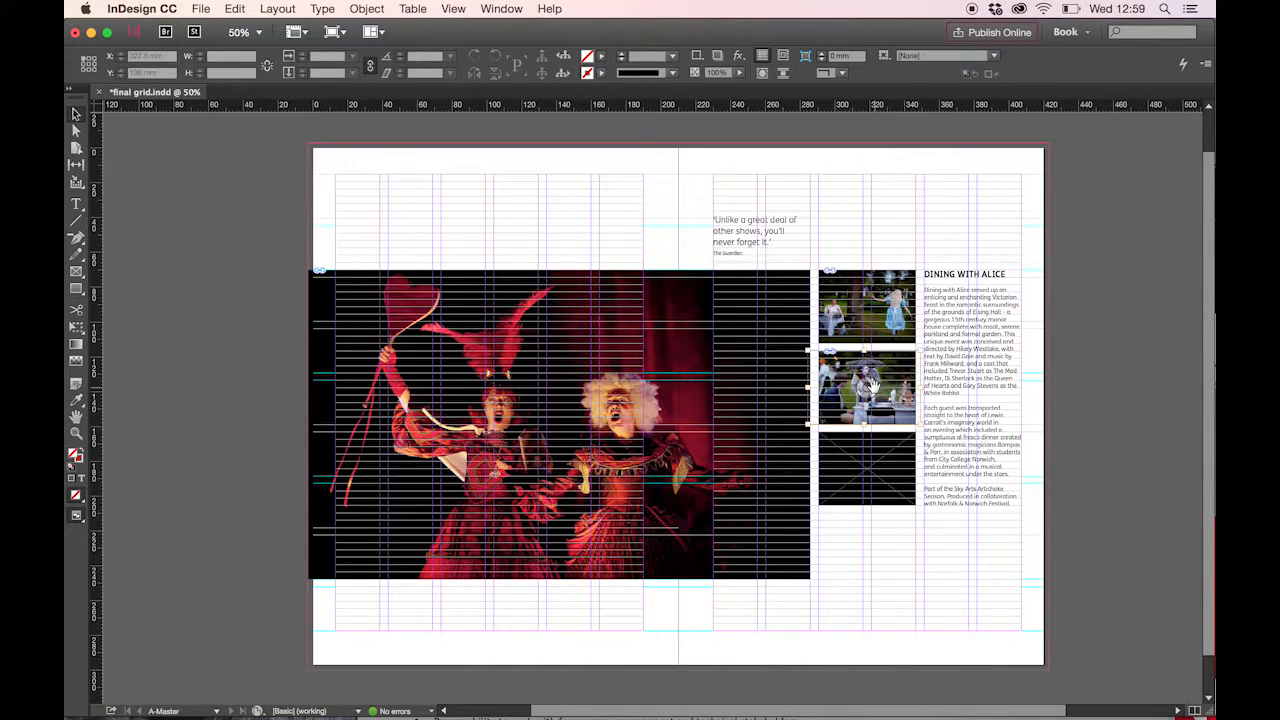
click(831, 180)
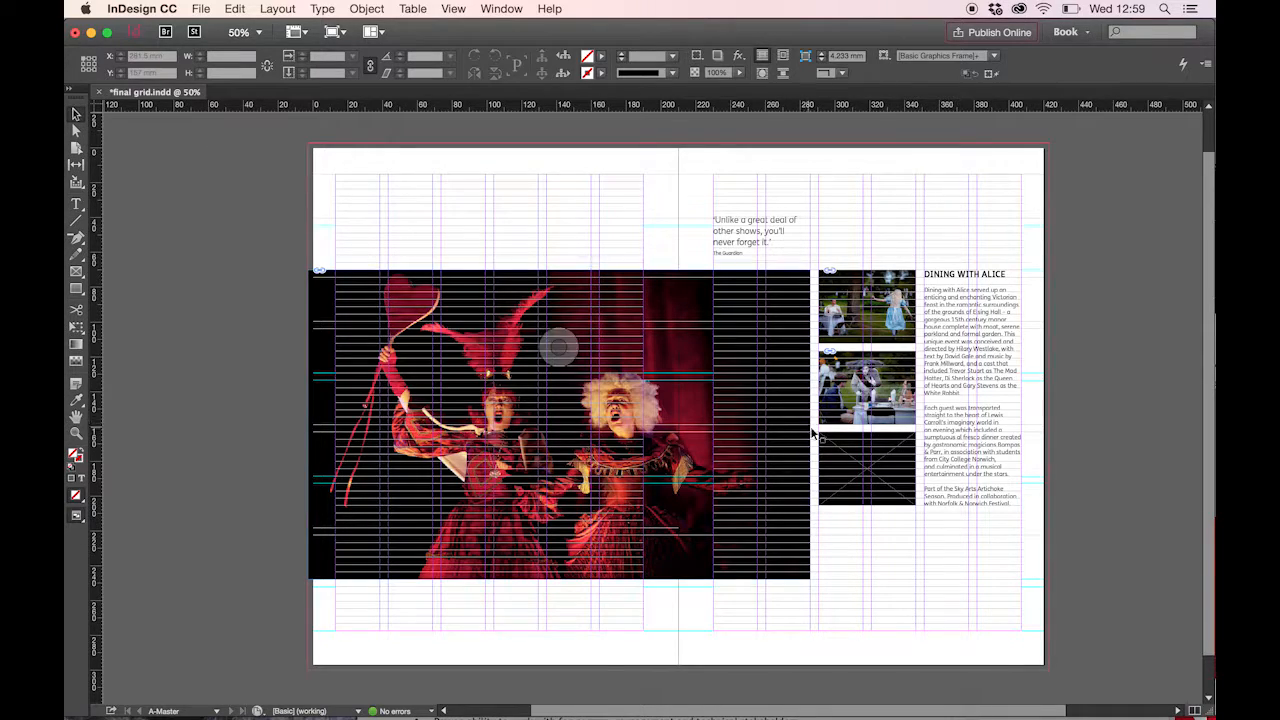
click(862, 385)
click(601, 56)
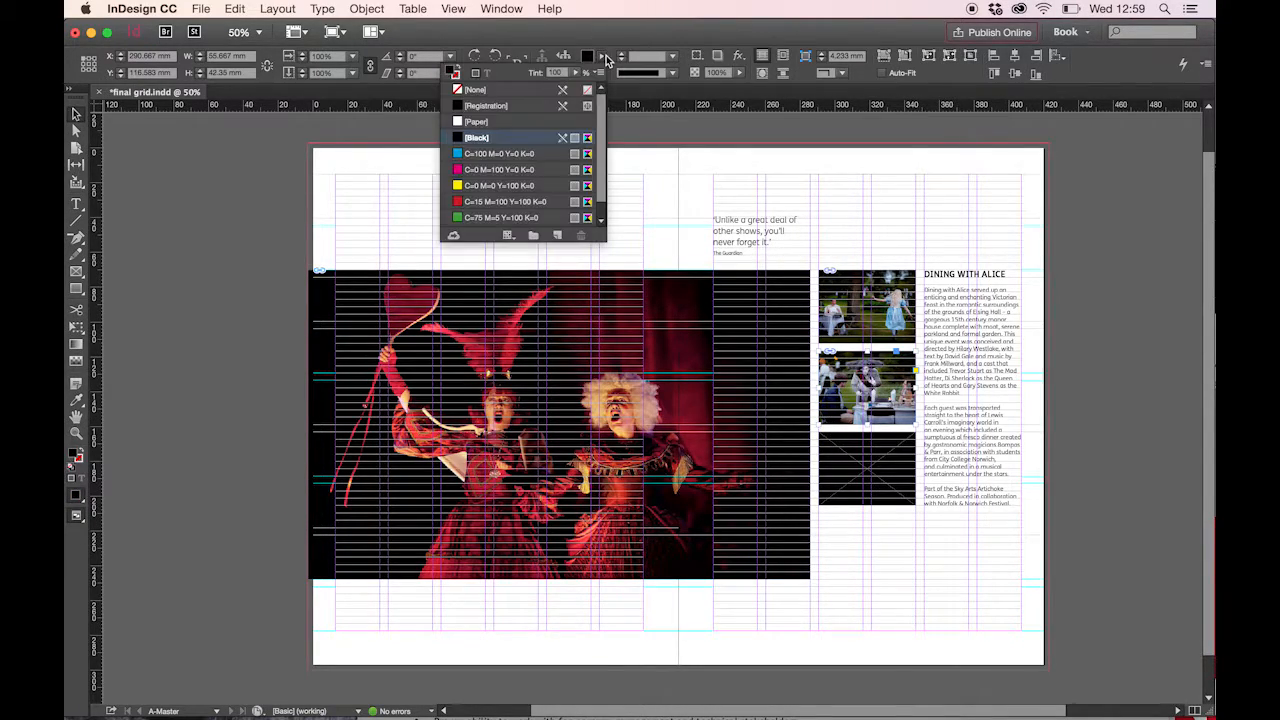
click(549, 91)
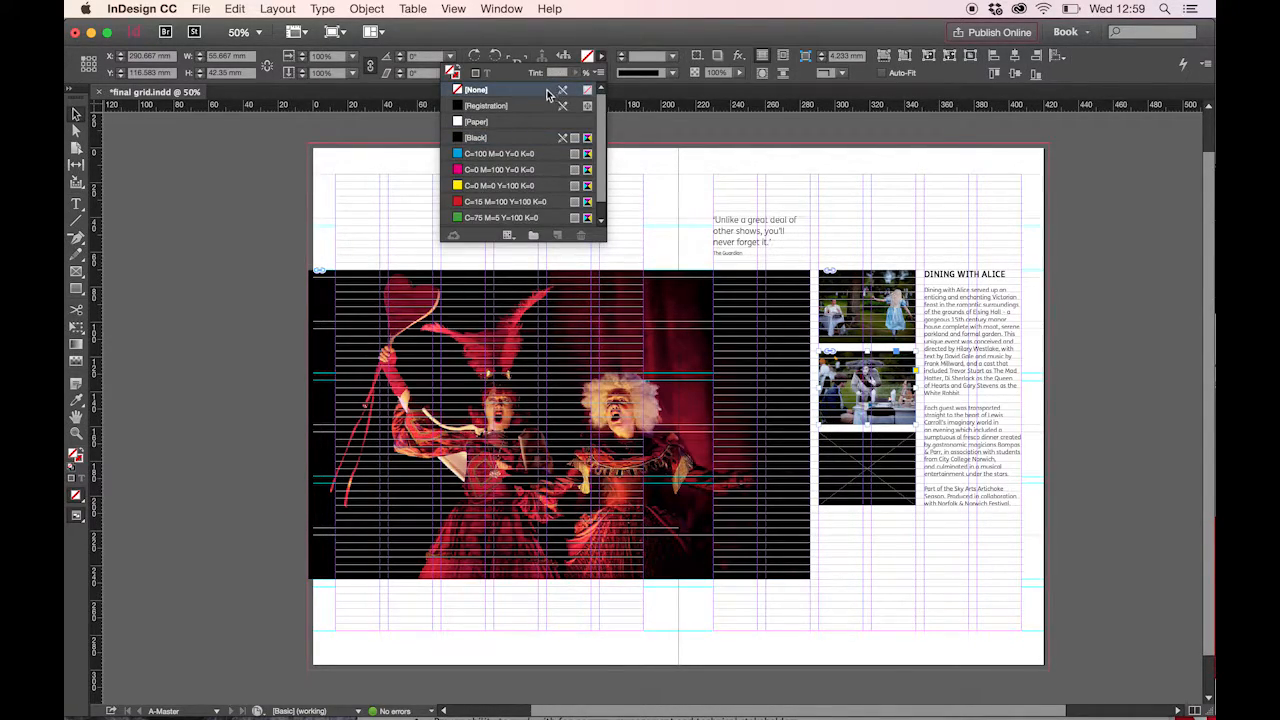
click(874, 218)
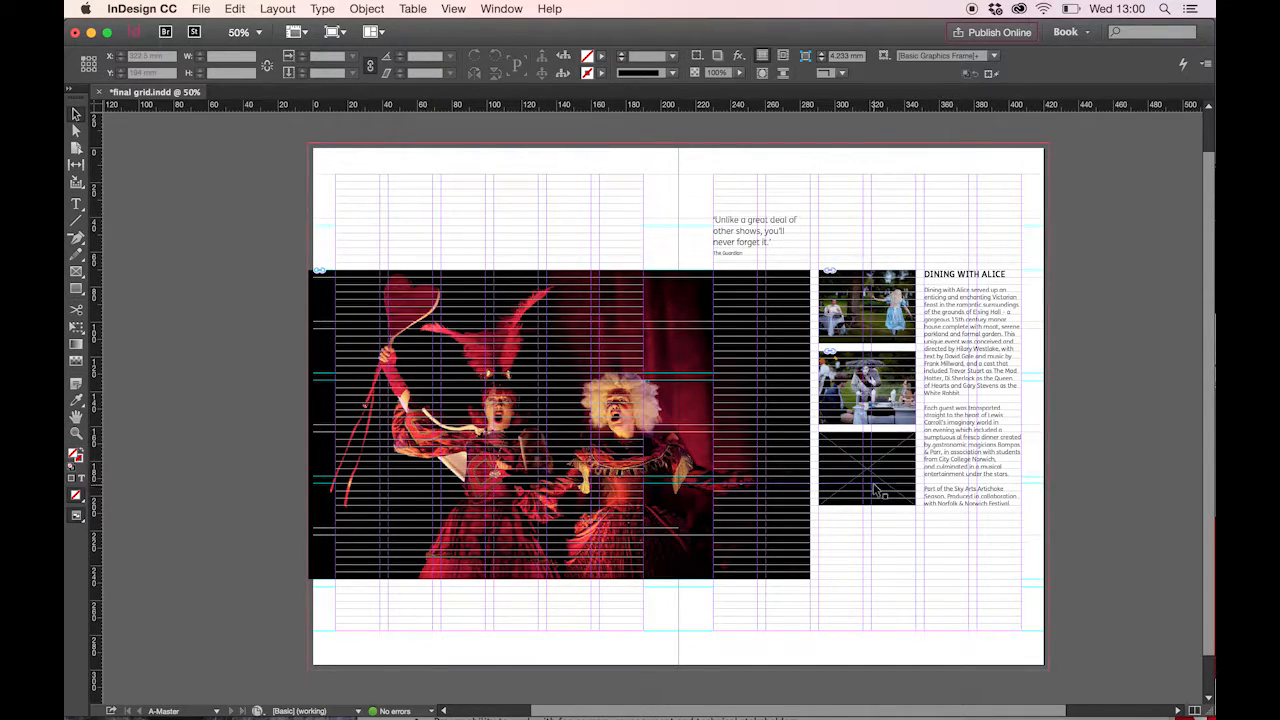
Step: Place 2Laslett_Artichoke_Dining_with_Alice_Finale.jpg in the lowest small frame after previewing it, and fit the content proportionally
click(876, 502)
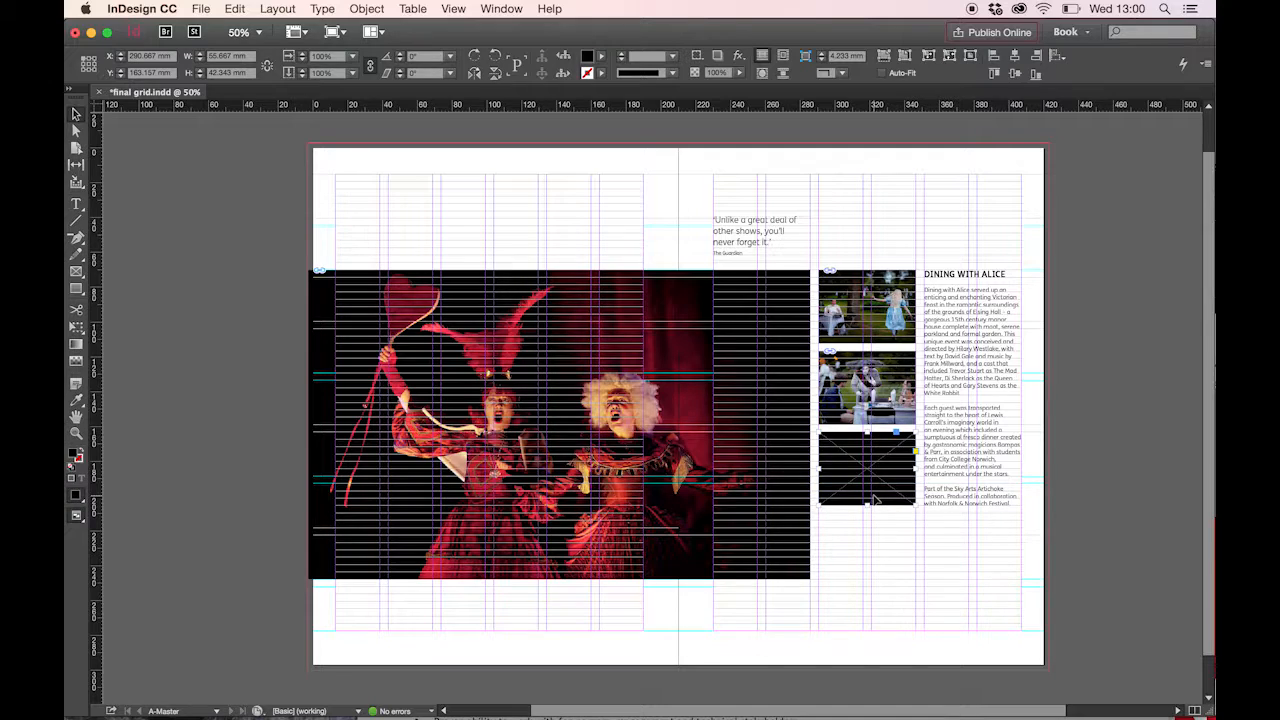
key(super+d)
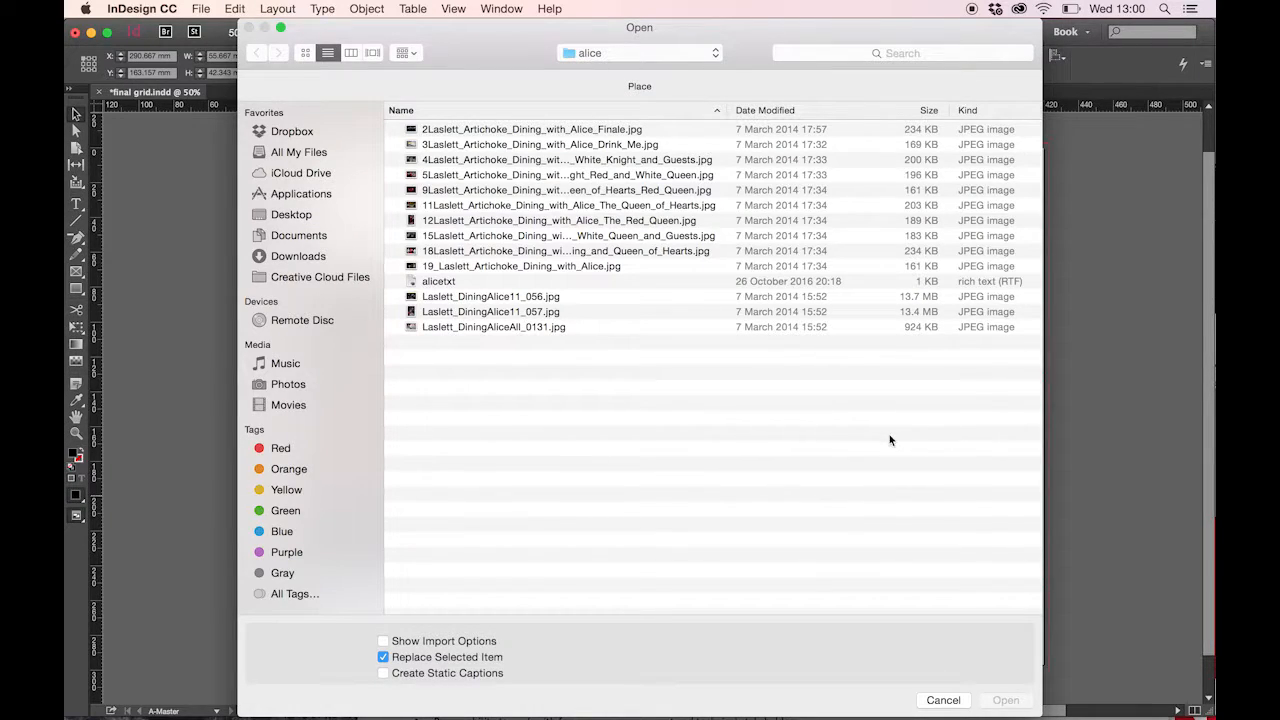
click(560, 130)
key(space)
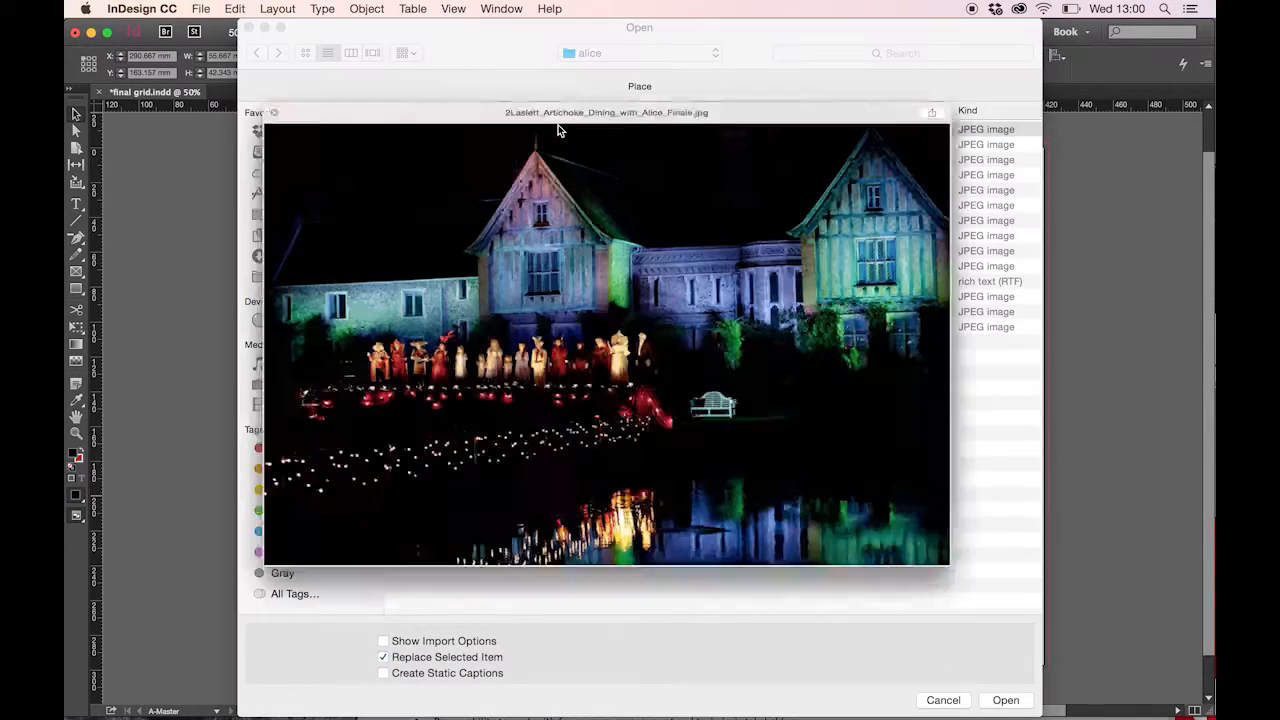
key(Down)
key(Up)
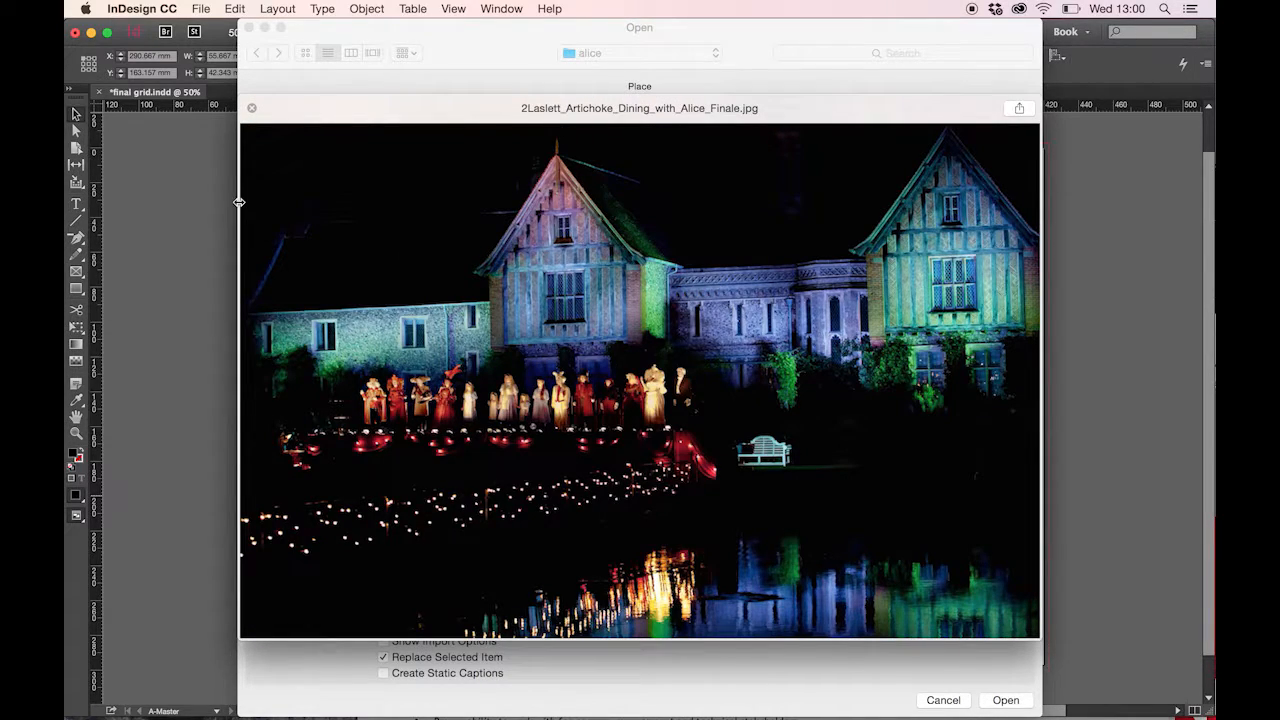
click(251, 109)
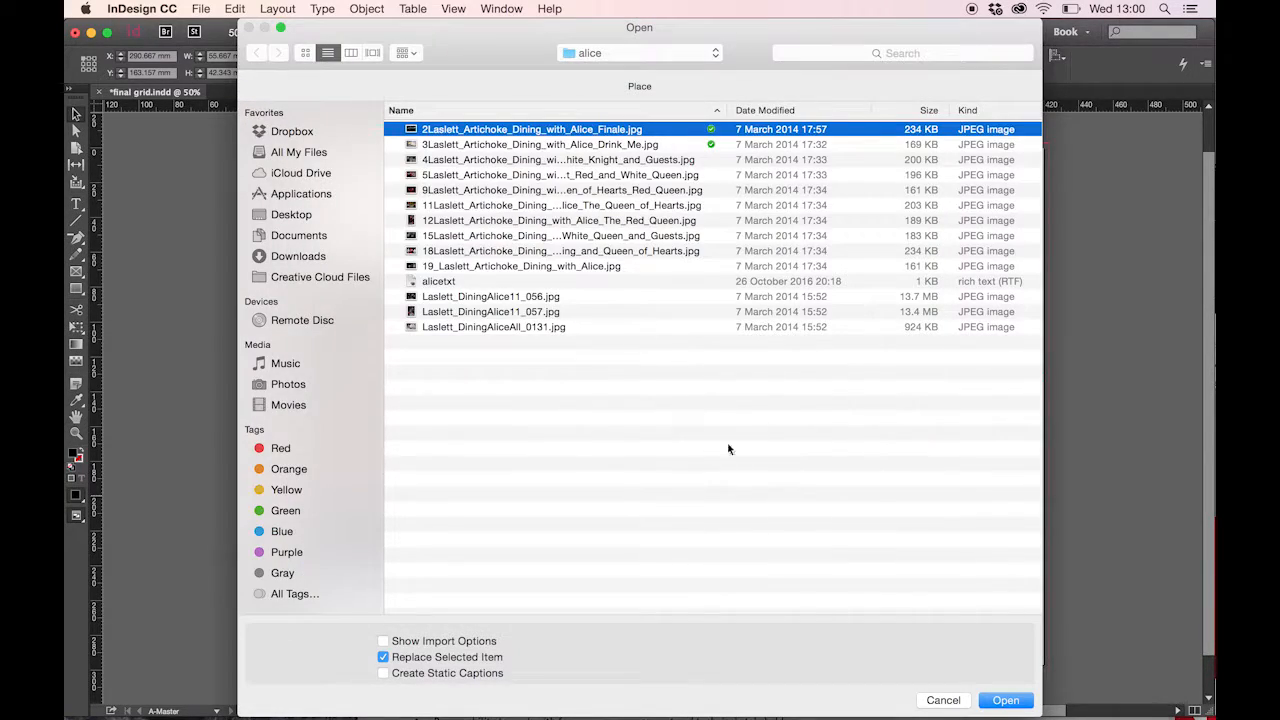
click(1008, 700)
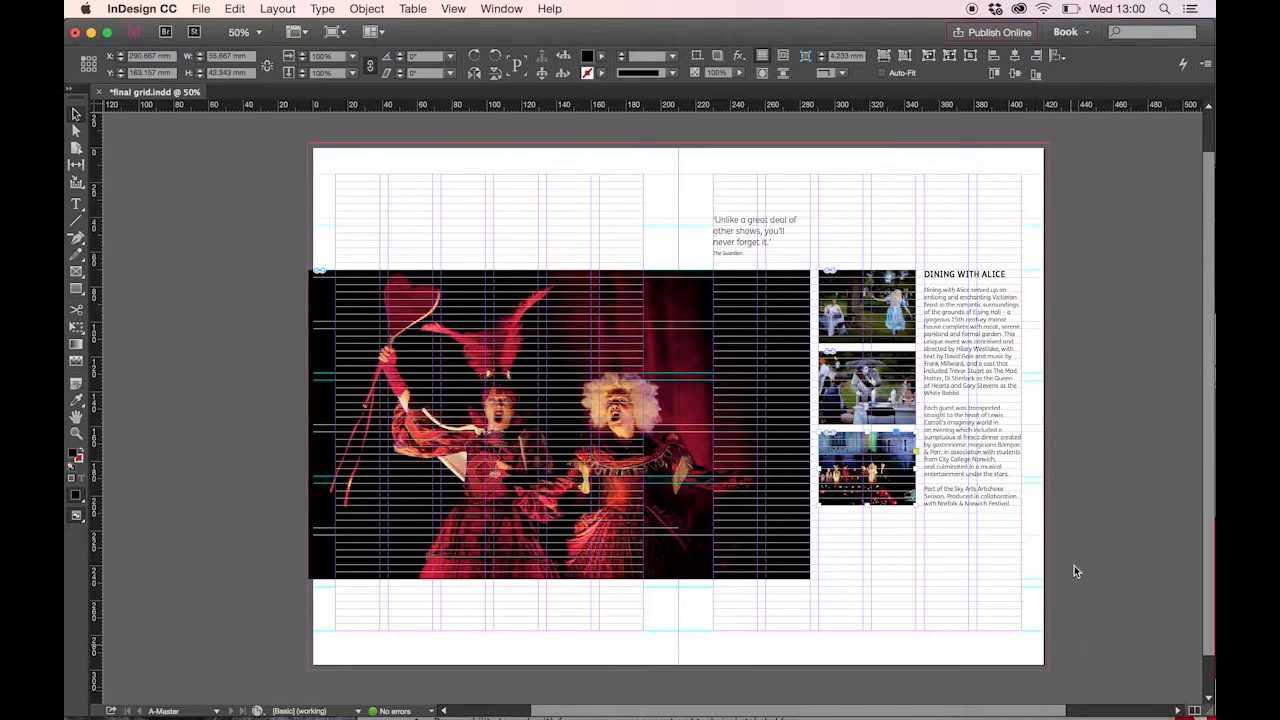
click(870, 525)
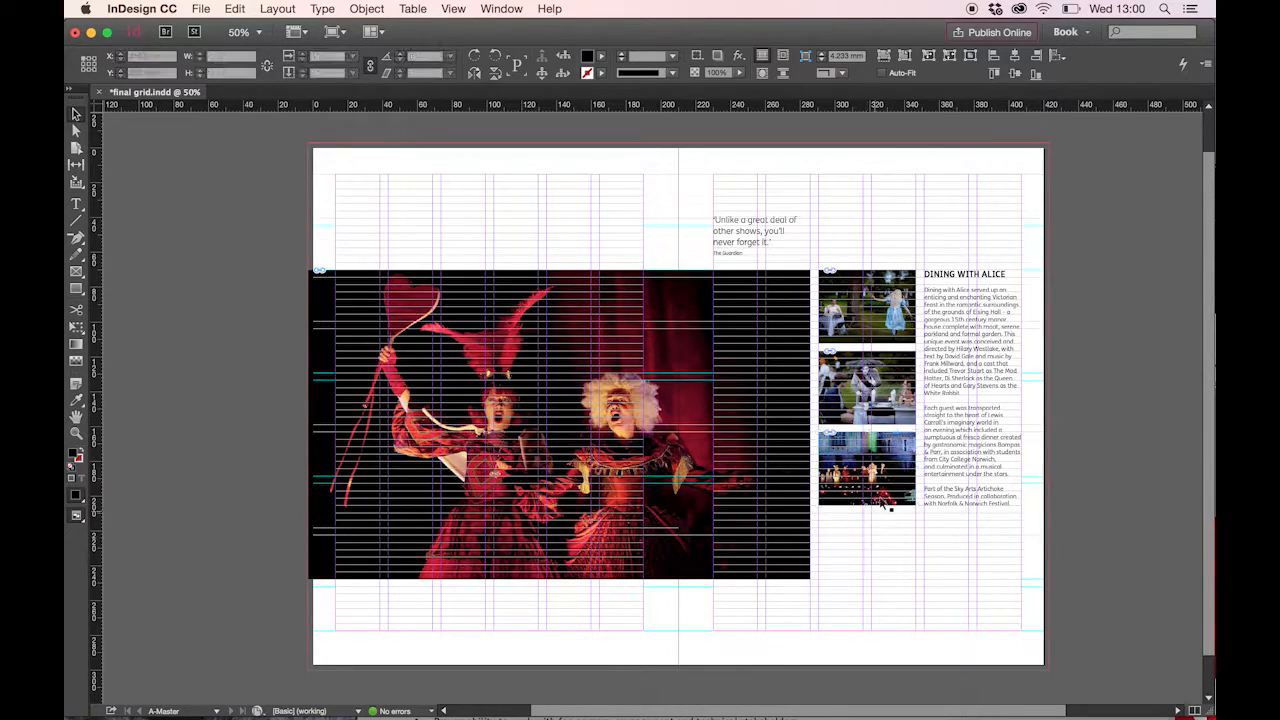
click(900, 472)
click(903, 472)
click(868, 590)
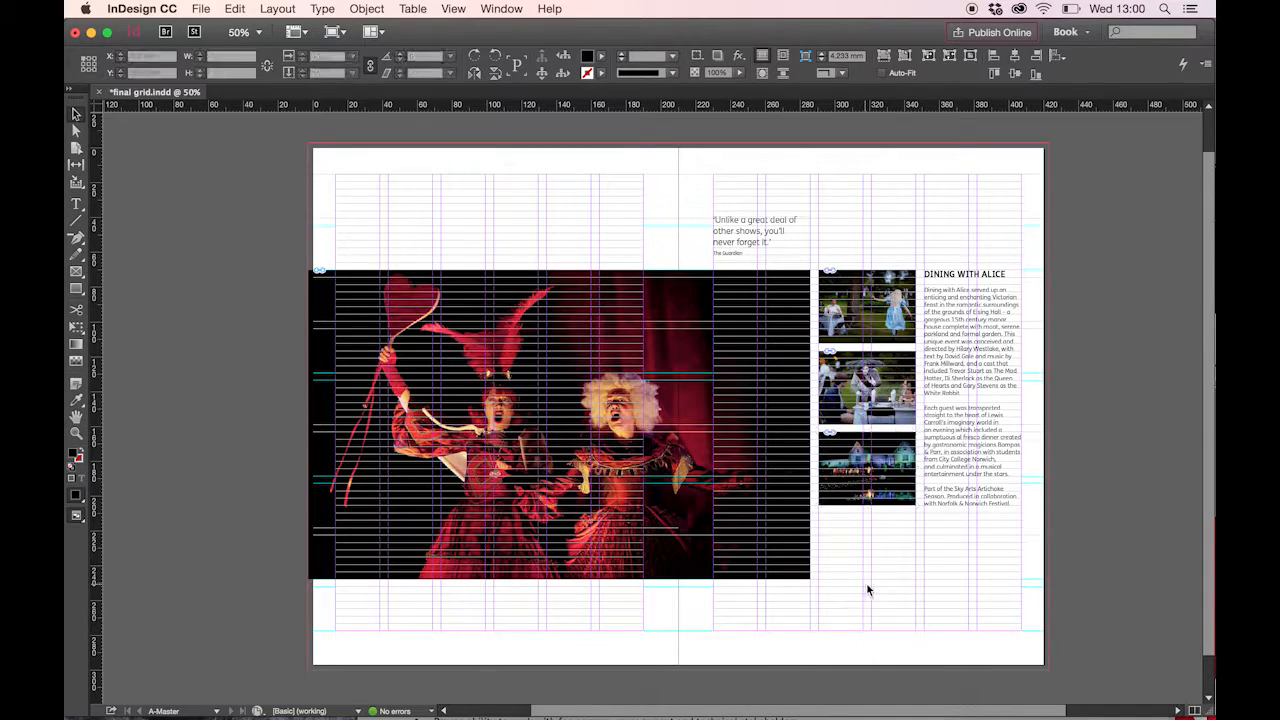
Step: Enlarge the finale photo inside the lowest small frame to about 20%, roughly 70 by 45 mm, and deselect it
click(75, 133)
click(866, 470)
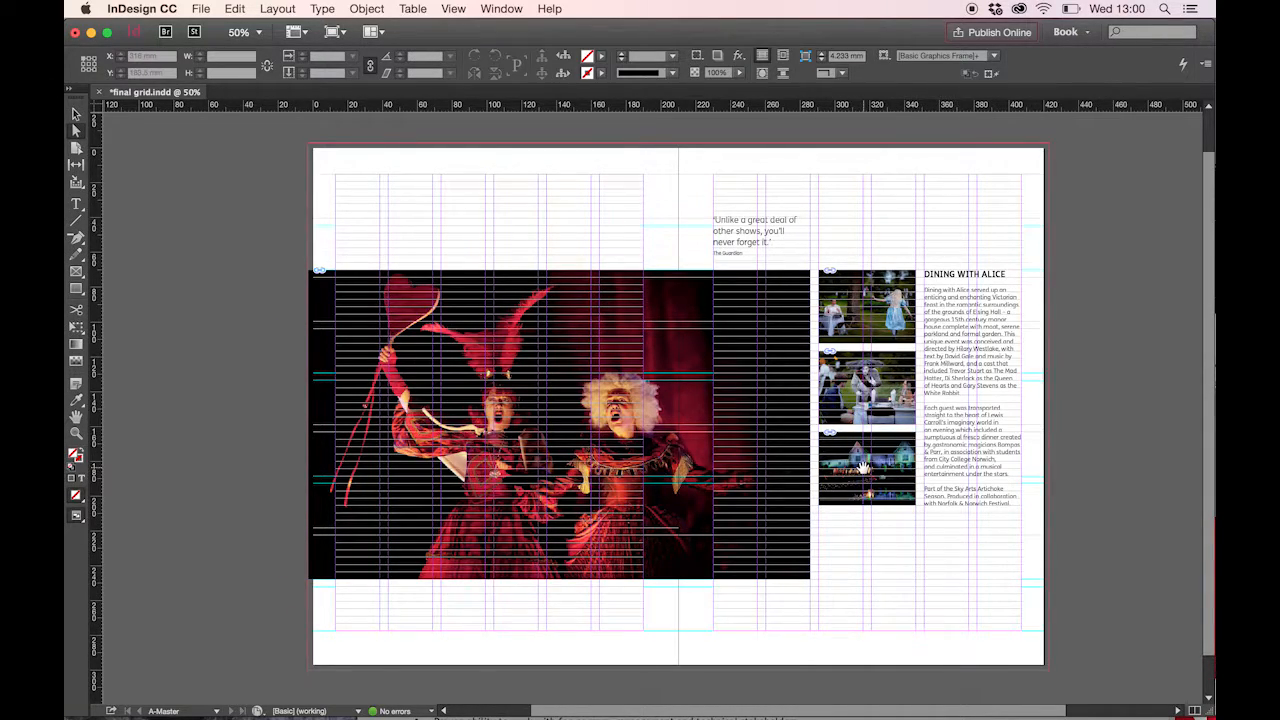
drag(818, 472, 800, 470)
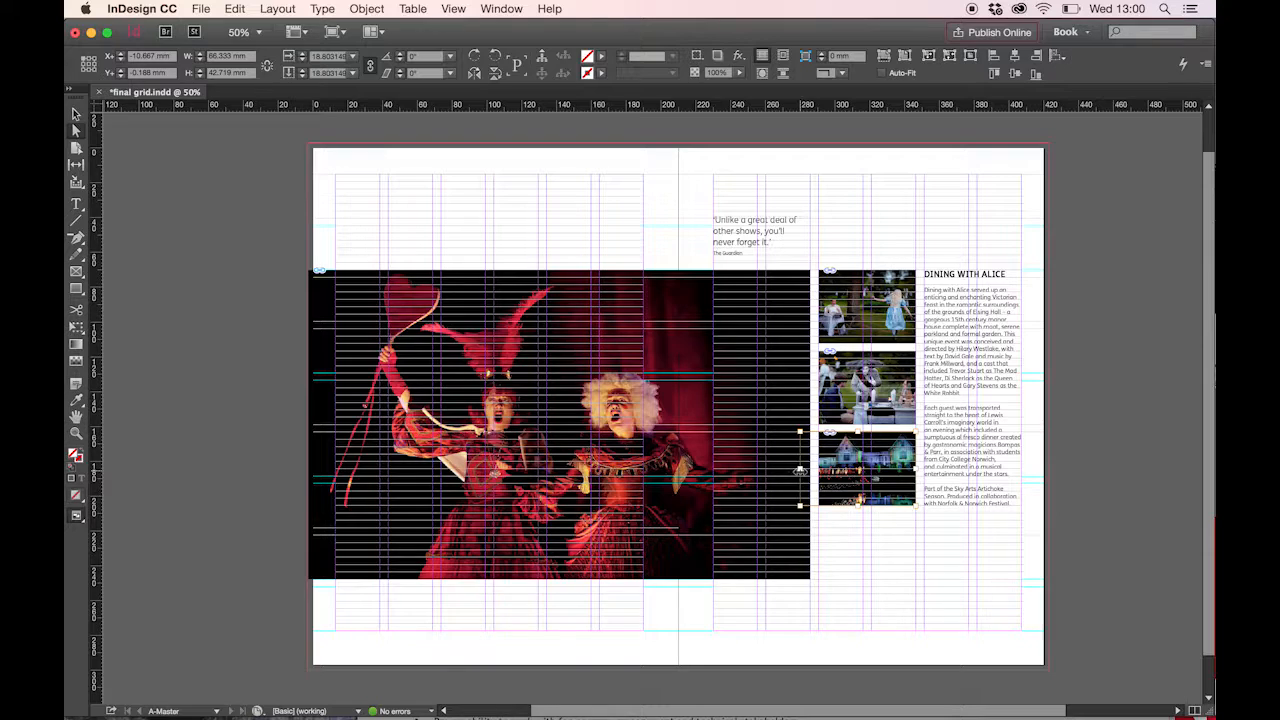
drag(800, 471, 794, 473)
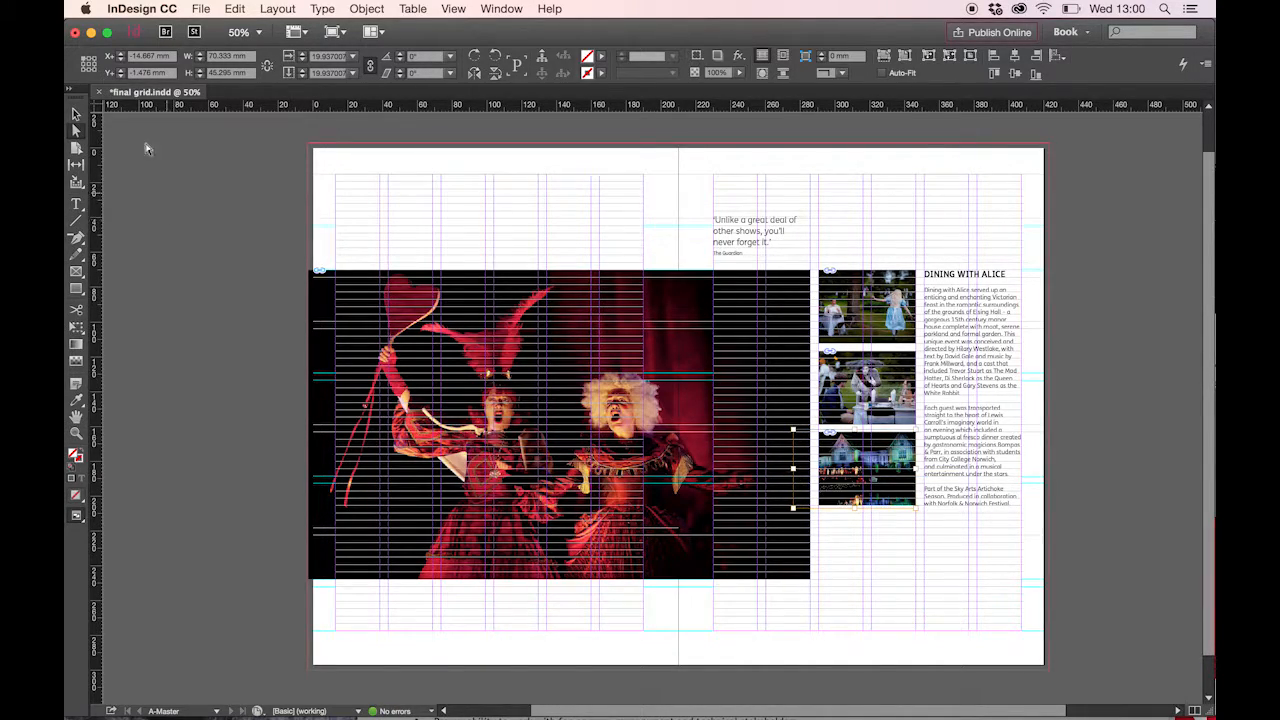
click(199, 190)
Step: Set the fill of the lowest small photo frame to None and deselect the frame
click(867, 468)
click(600, 56)
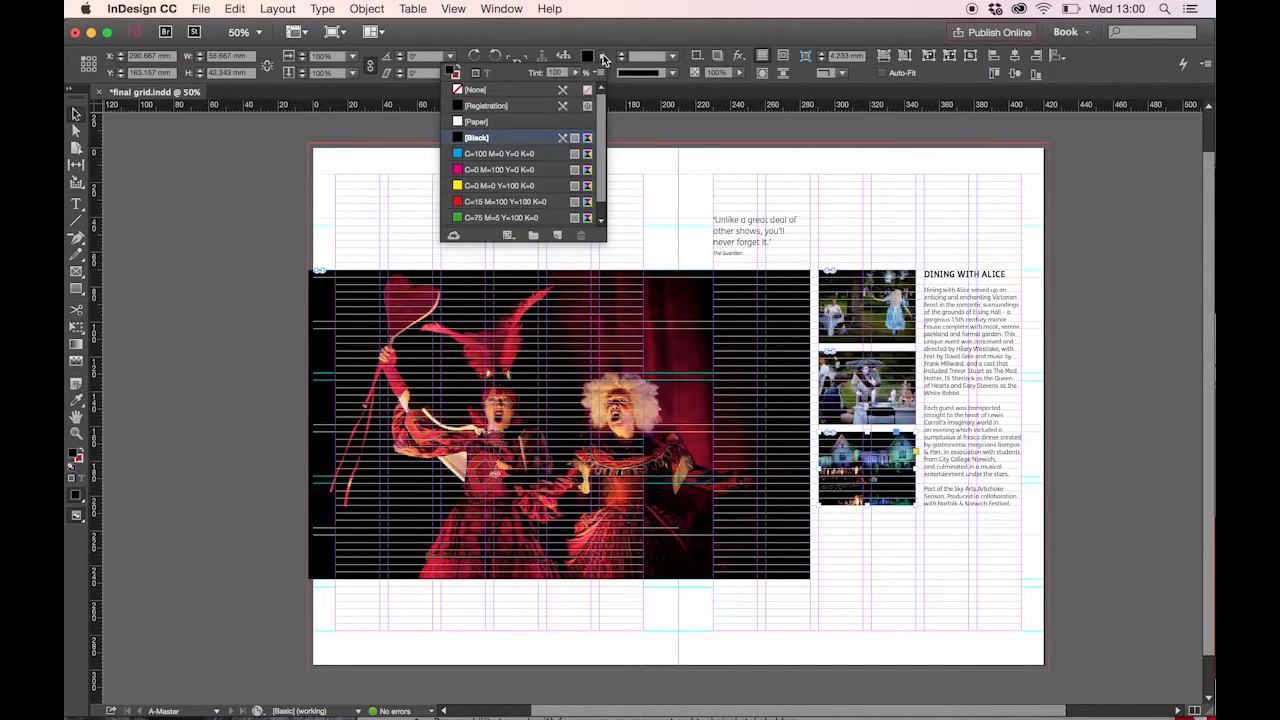
click(549, 91)
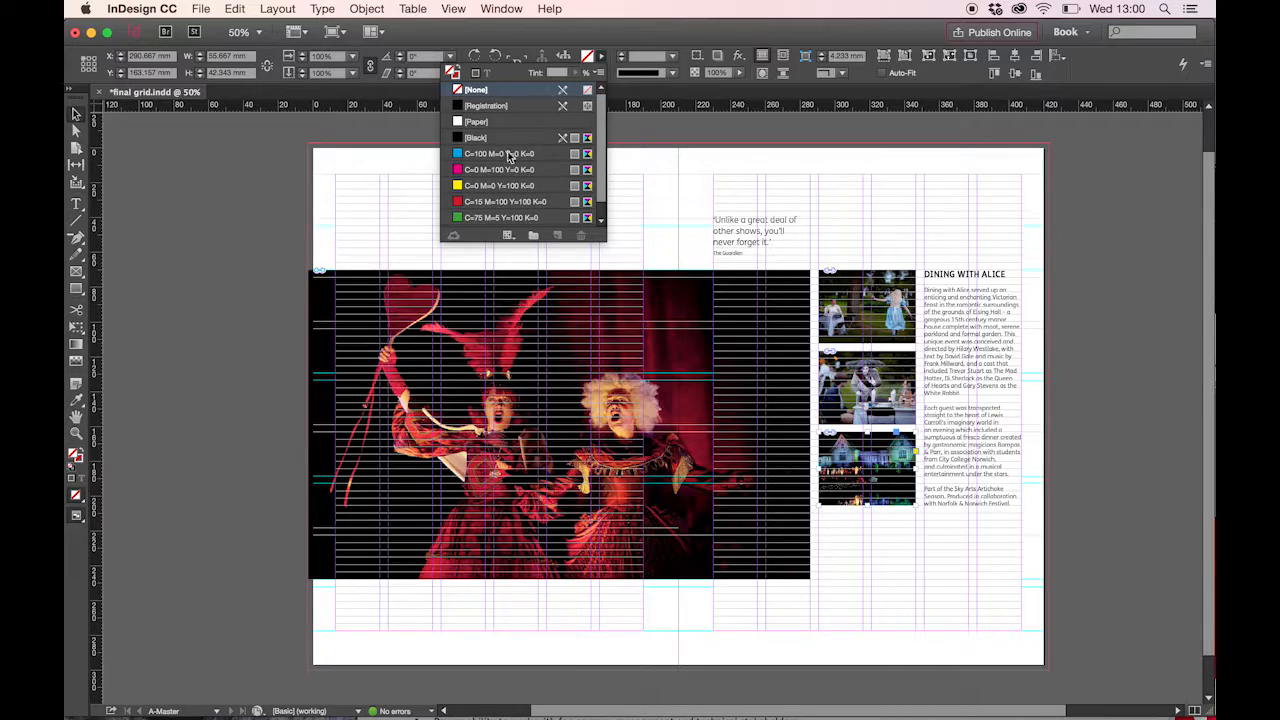
click(263, 246)
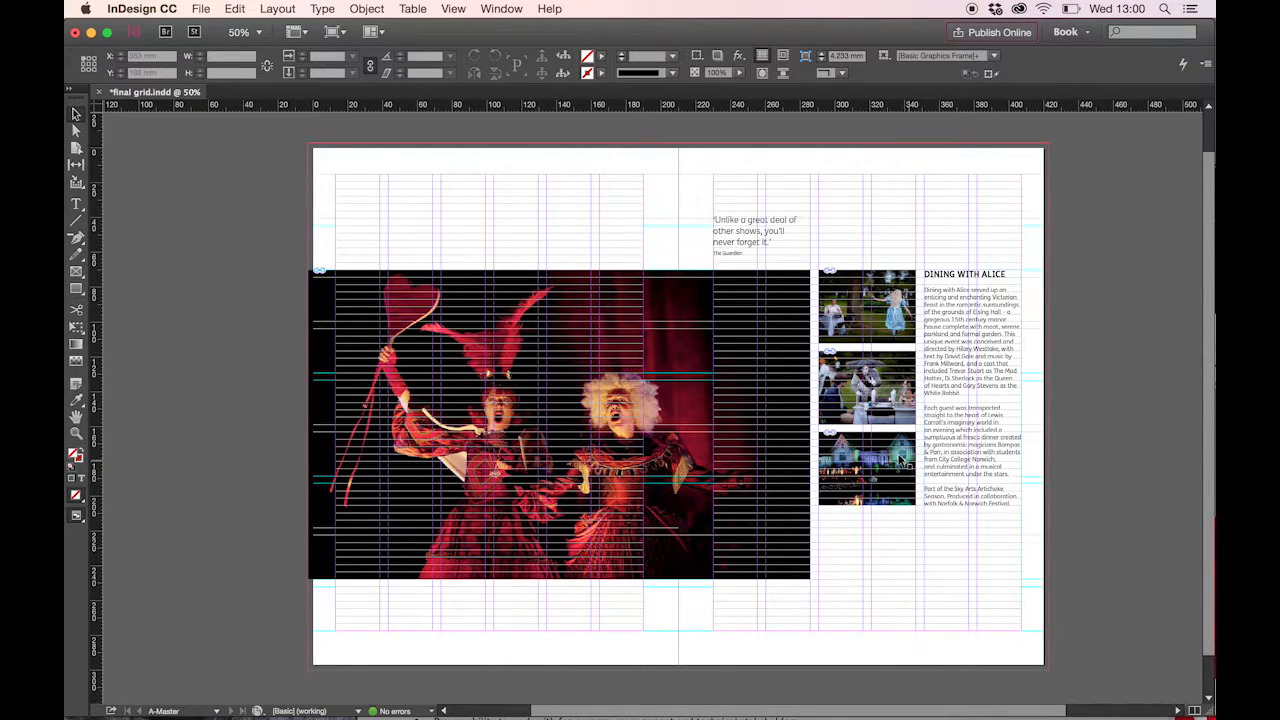
Step: Switch the spread to Preview mode and readjust the finale photo in its frame to about 69 by 45 mm at X -5 mm, Y -1.1 mm
click(335, 32)
click(352, 77)
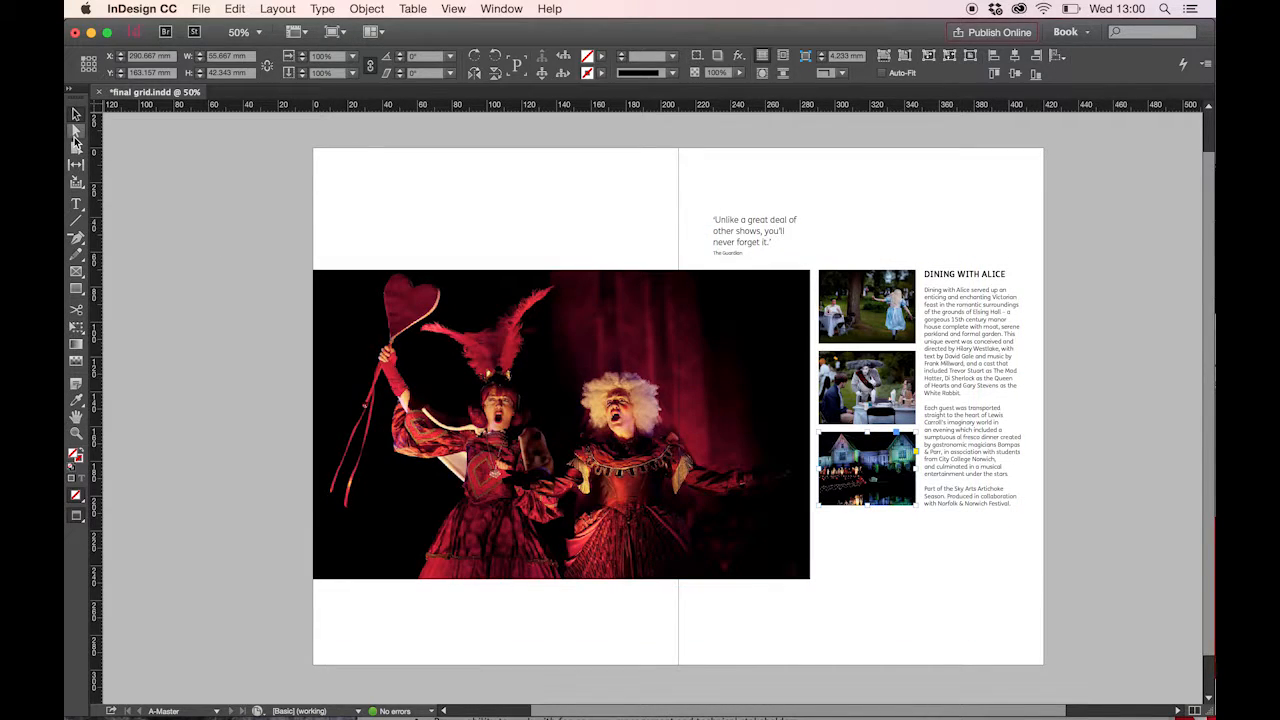
click(855, 462)
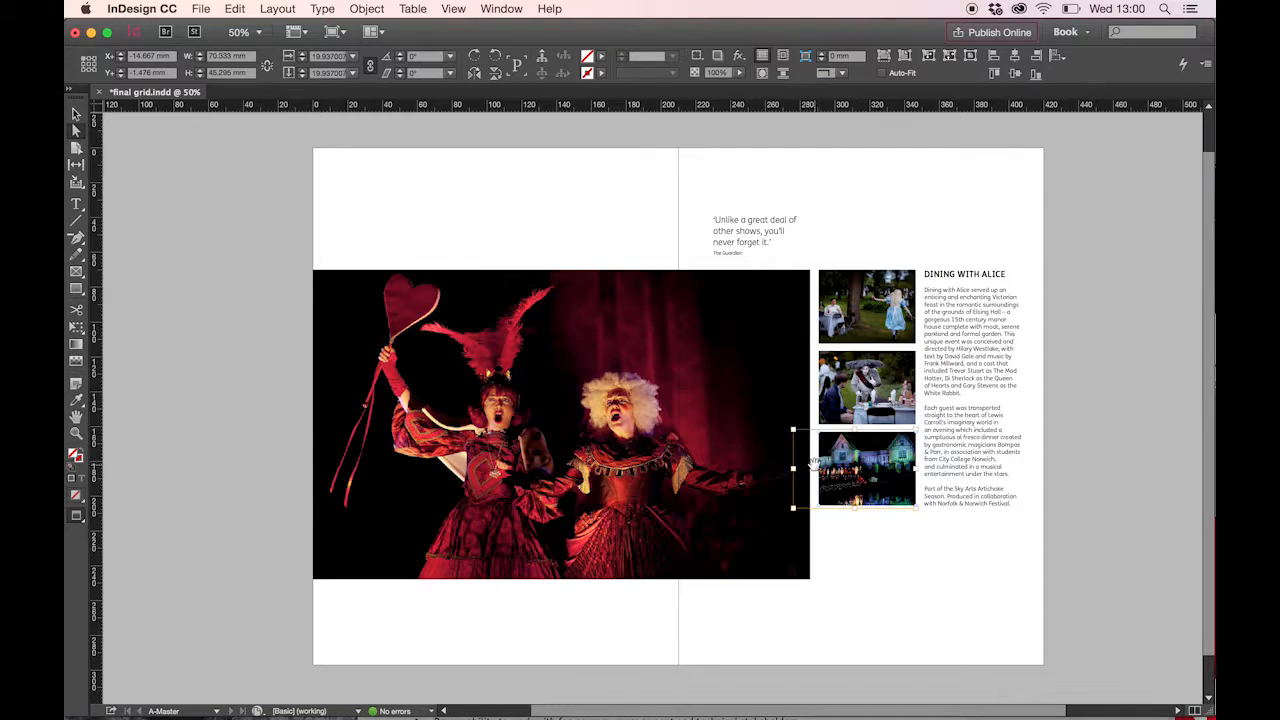
drag(809, 462, 810, 463)
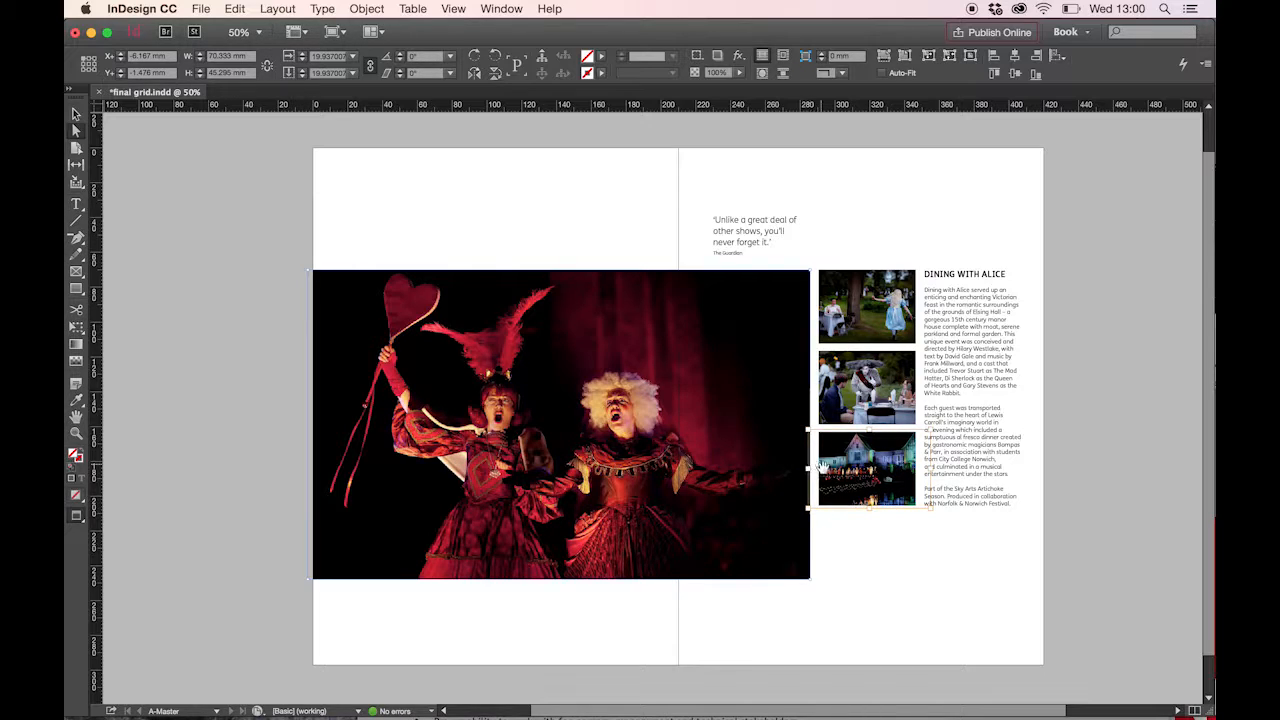
drag(809, 465, 810, 468)
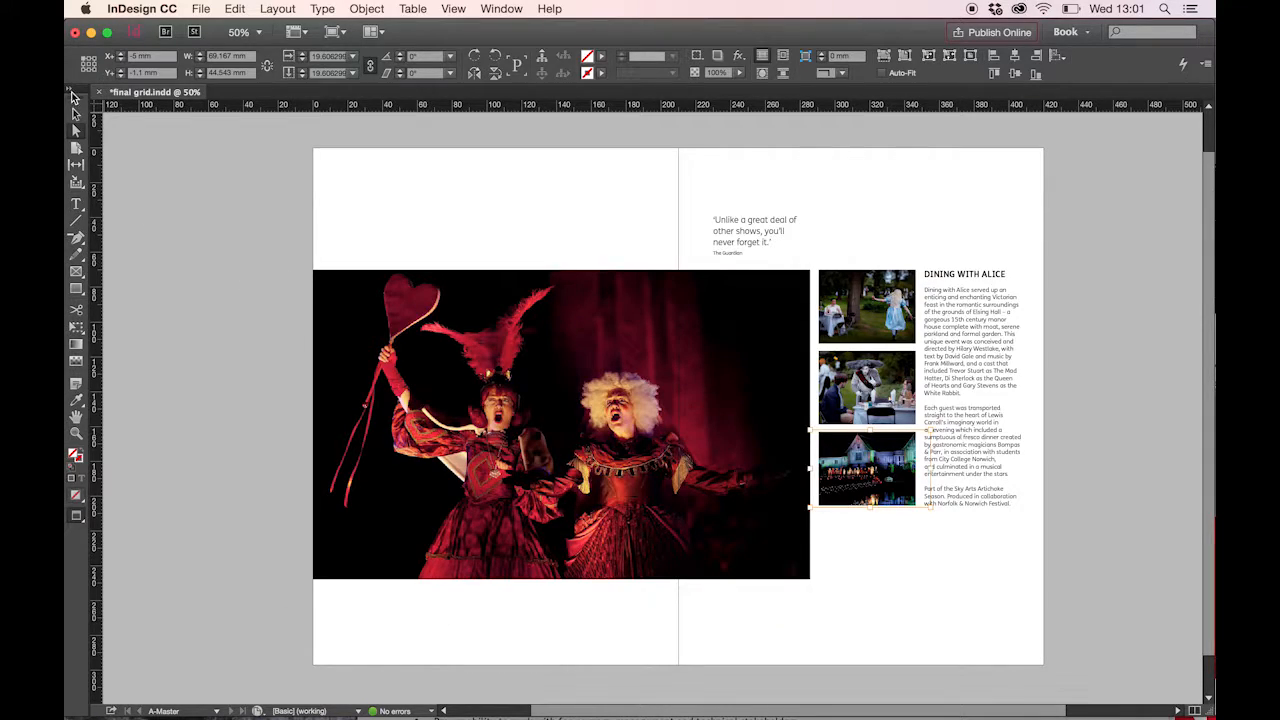
click(245, 262)
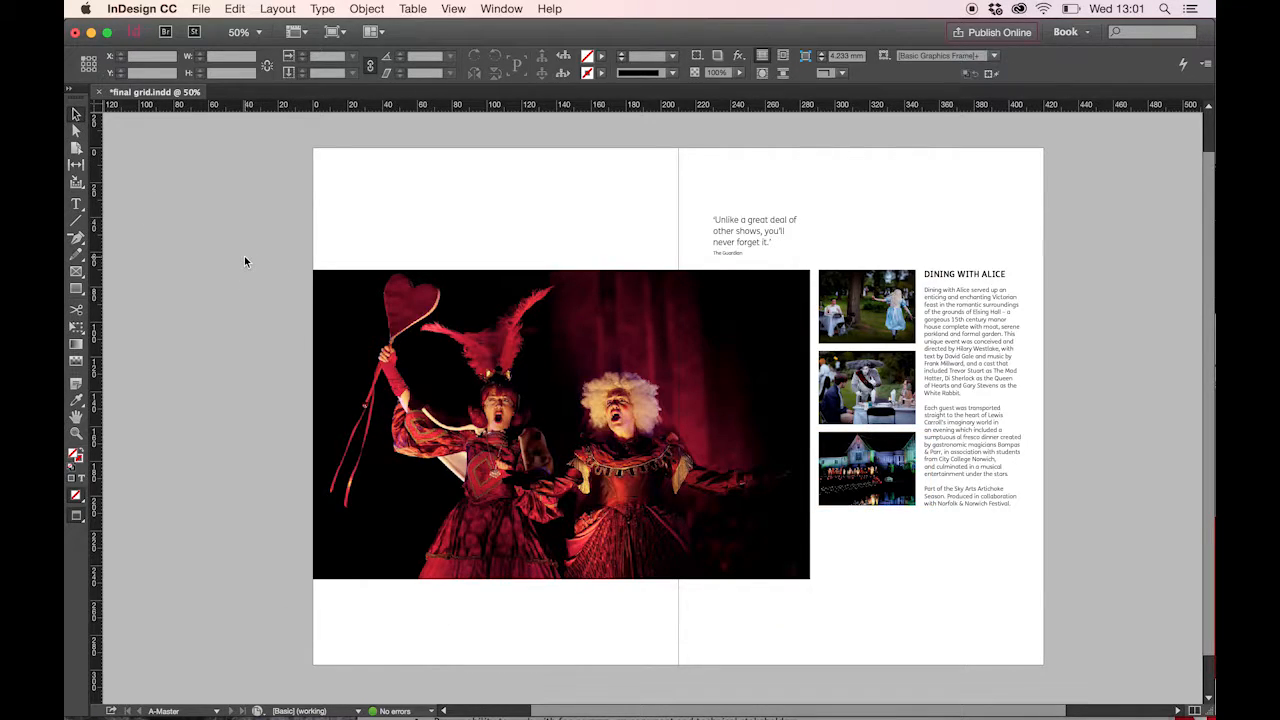